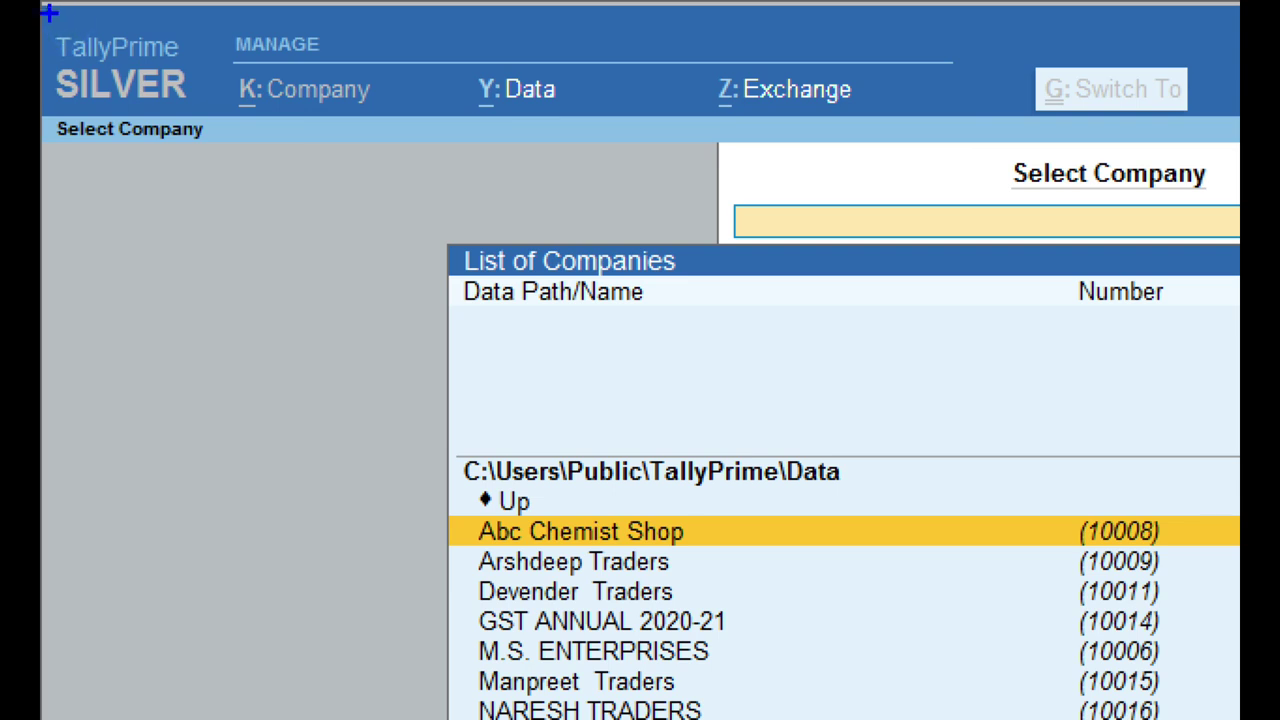
mouse_move(42, 14)
mouse_down()
mouse_move(72, 92)
mouse_move(157, 128)
mouse_move(208, 115)
mouse_up()
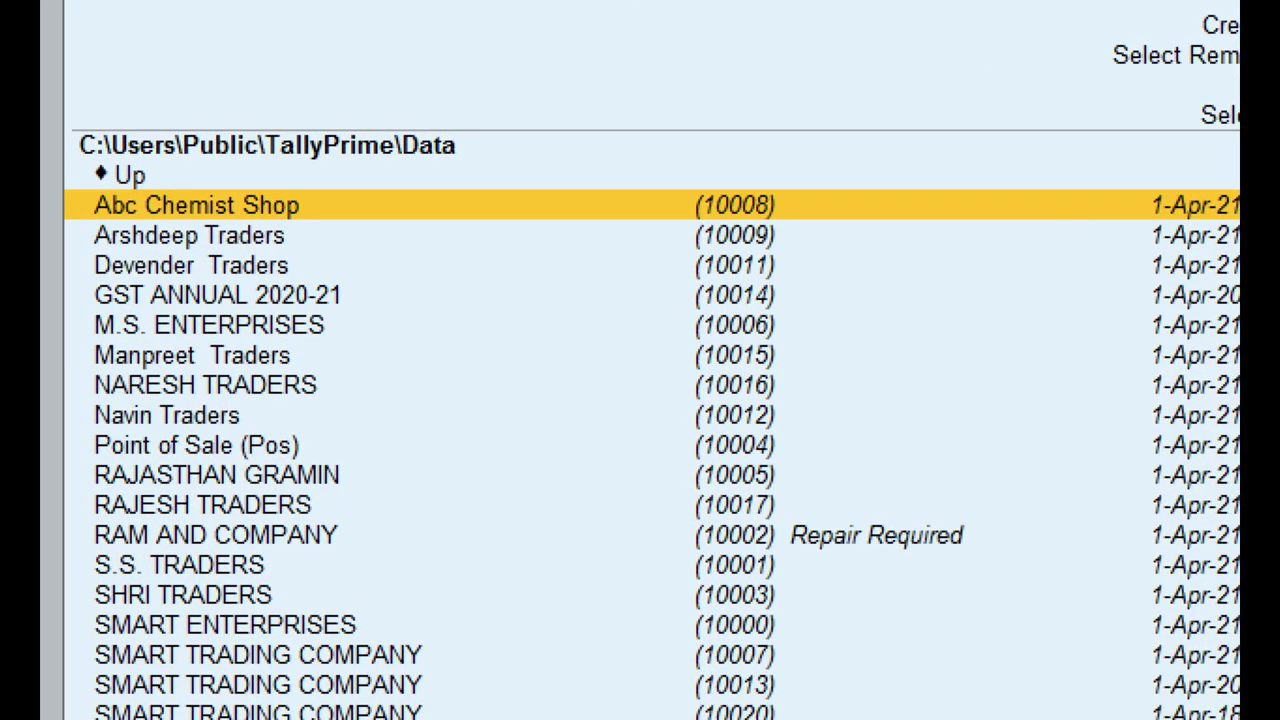
mouse_move(666, 169)
mouse_down()
mouse_move(708, 232)
mouse_move(798, 226)
mouse_up()
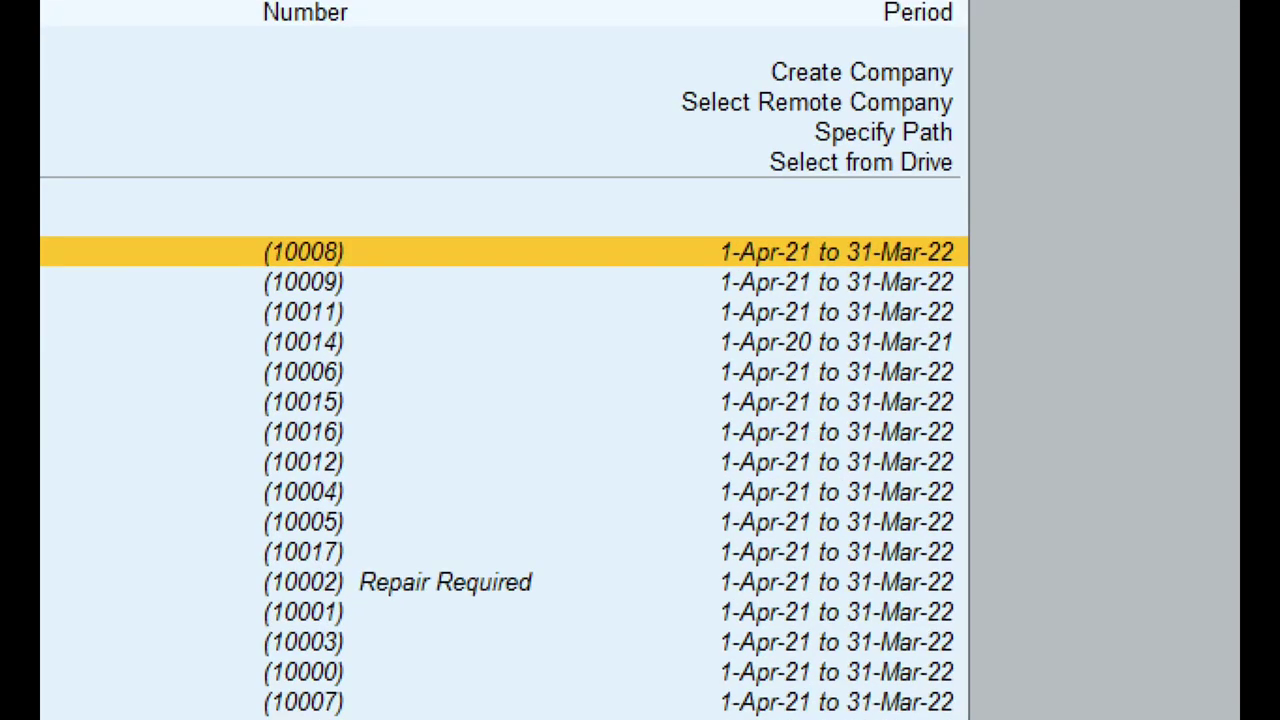
mouse_move(702, 214)
mouse_down()
mouse_move(777, 249)
mouse_move(781, 277)
mouse_move(968, 276)
mouse_up()
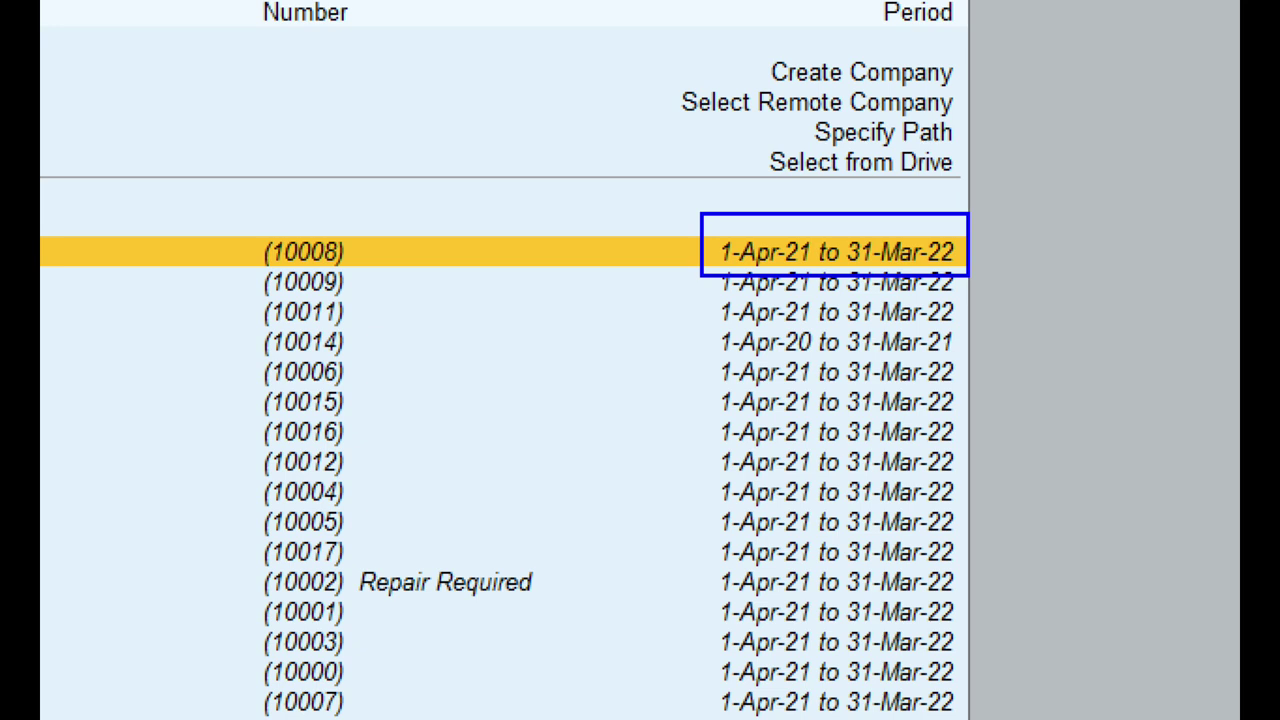
mouse_move(708, 328)
mouse_down()
mouse_move(822, 357)
mouse_move(986, 352)
mouse_move(992, 341)
mouse_up()
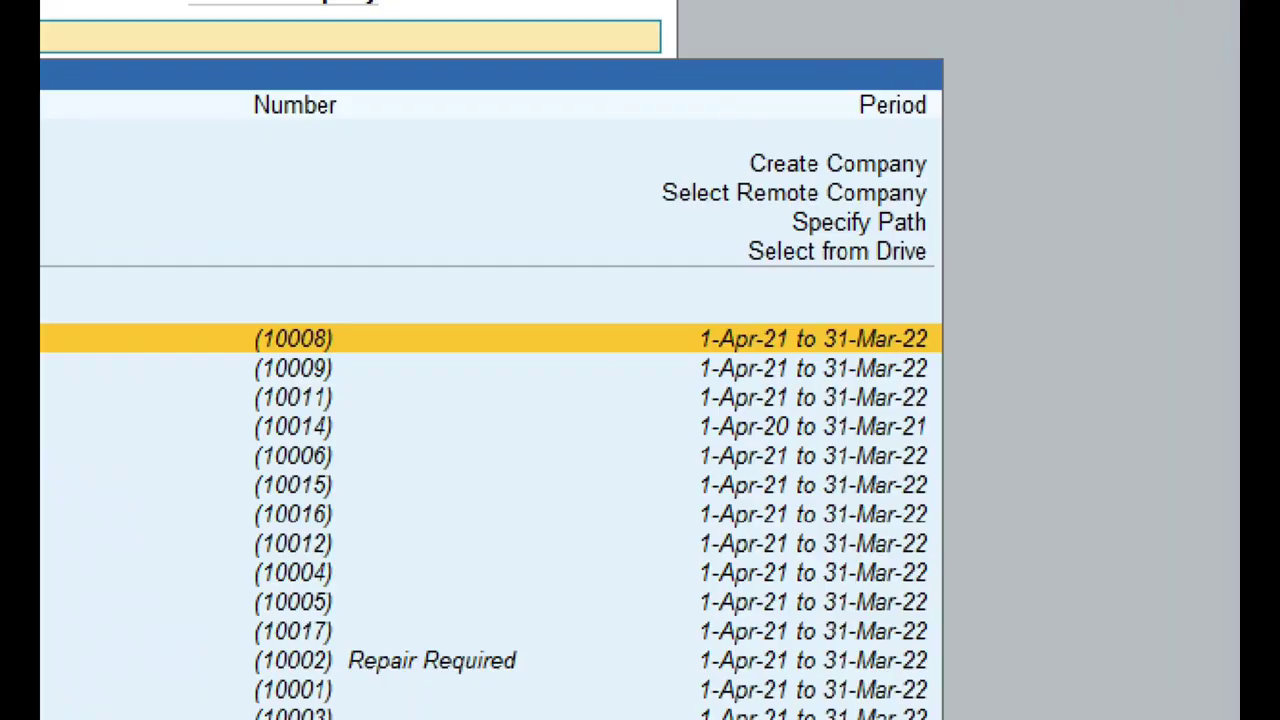
mouse_move(728, 135)
mouse_down()
mouse_move(728, 166)
mouse_move(828, 182)
mouse_up()
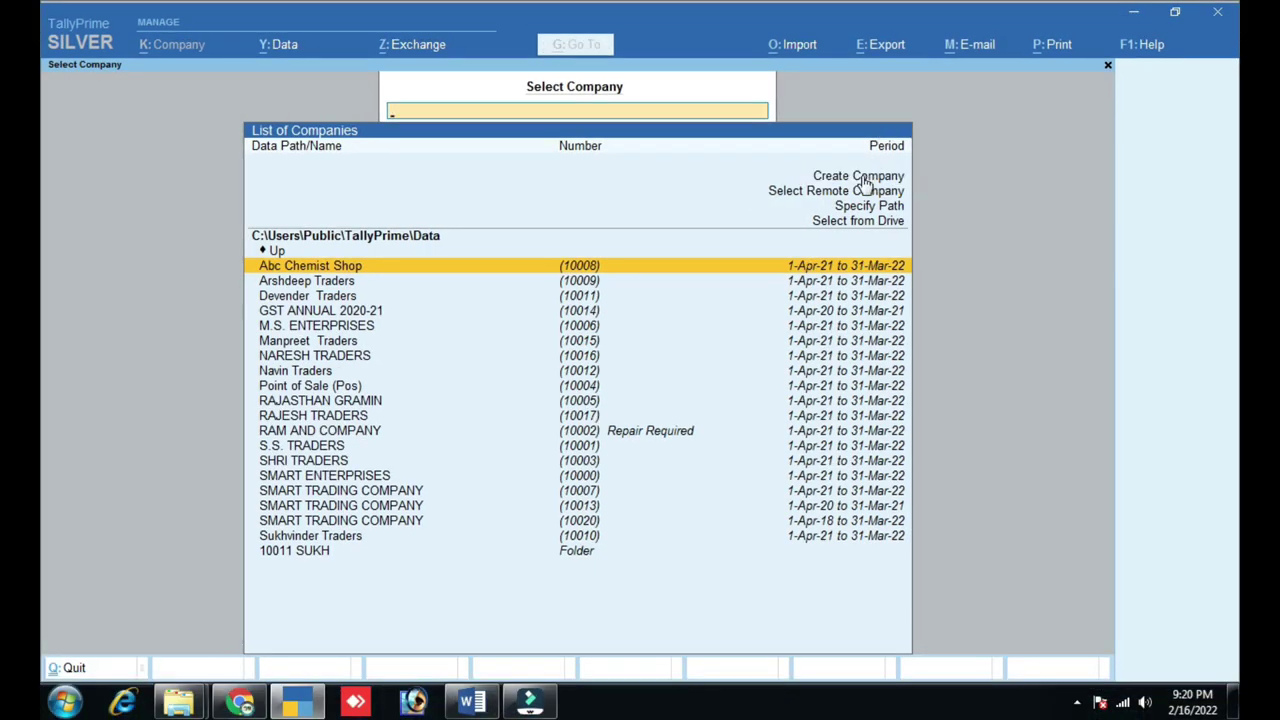
- Choose Create Company in the List of Companies to open a blank Company Creation form
click(850, 176)
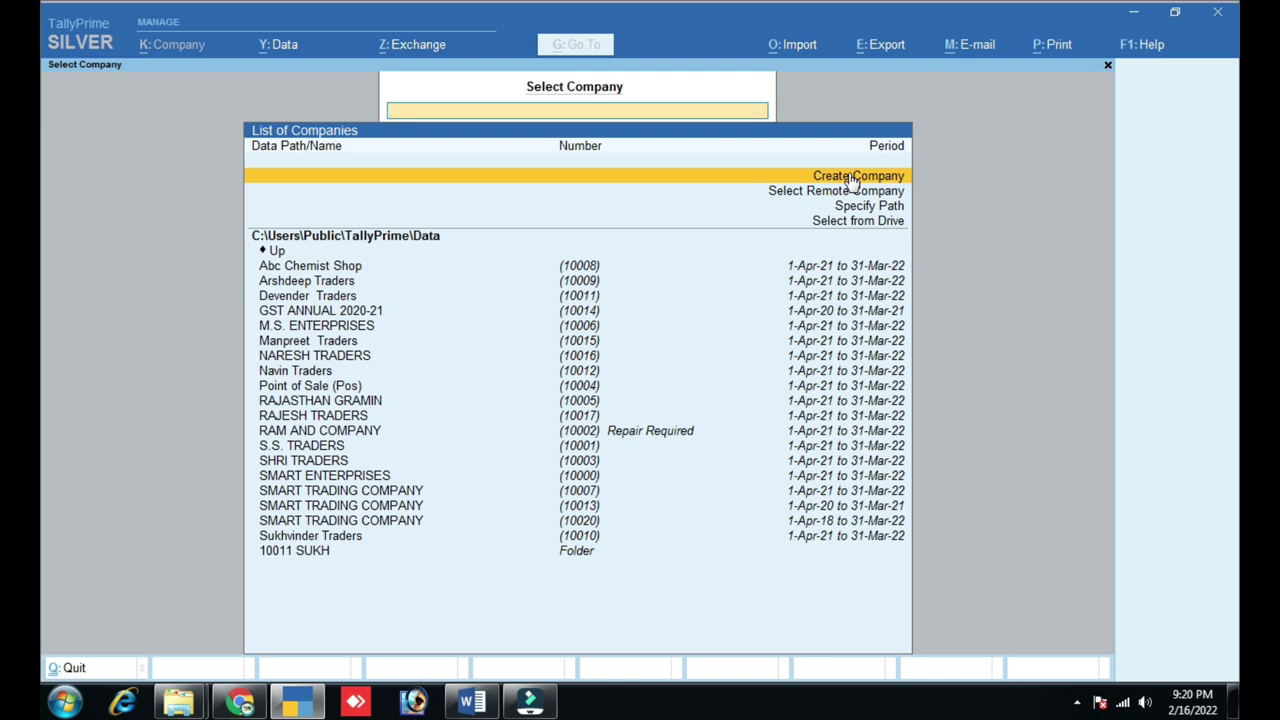
click(852, 177)
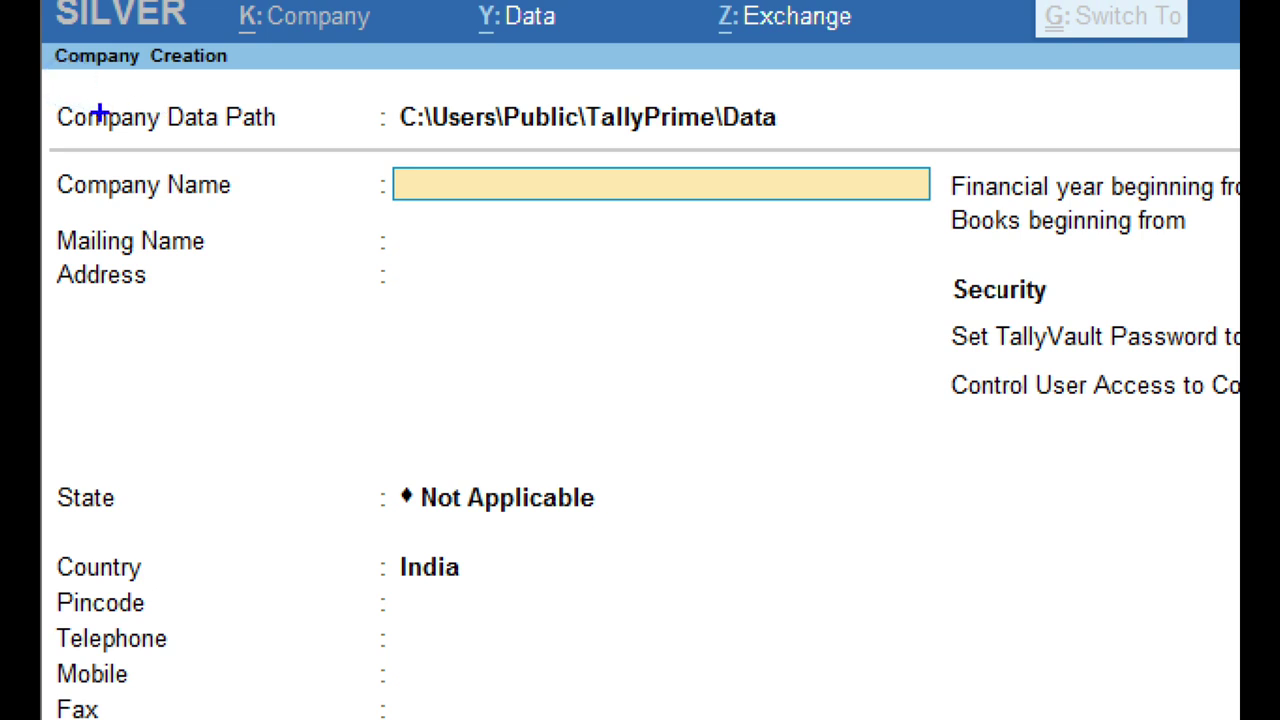
mouse_move(46, 90)
mouse_down()
mouse_move(62, 106)
mouse_move(461, 148)
mouse_move(854, 141)
mouse_up()
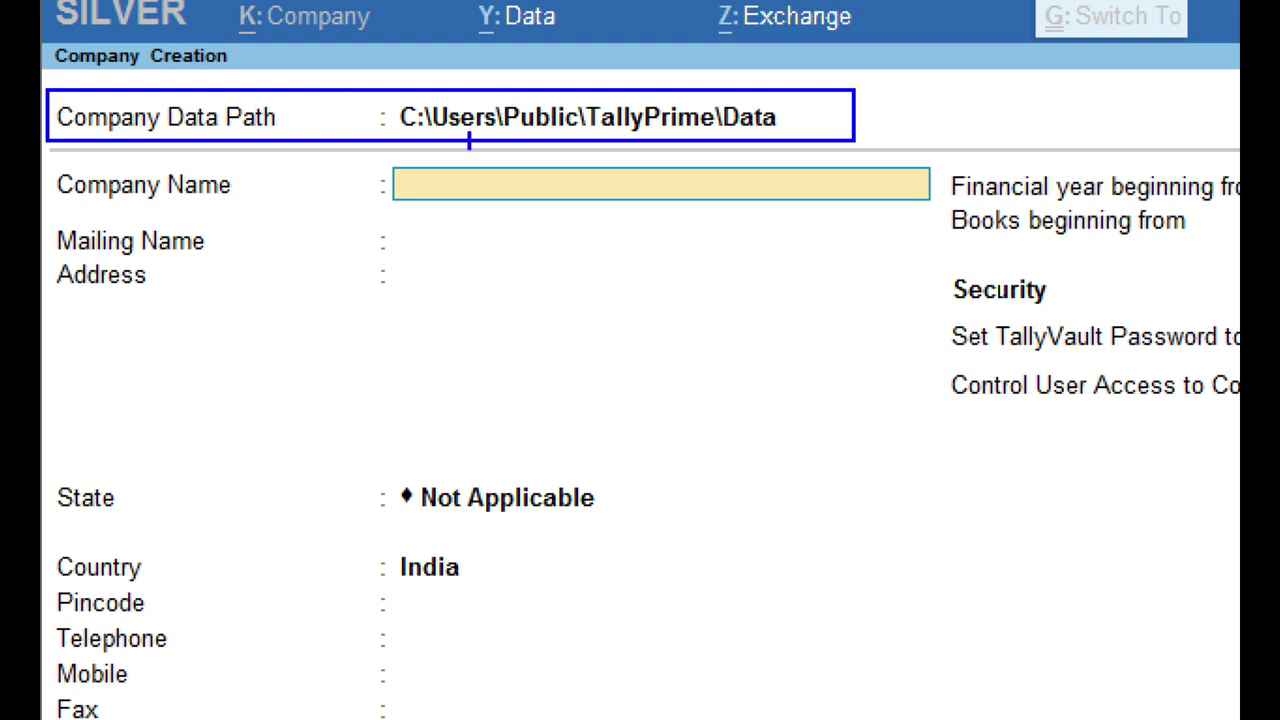
- Open the Company Data Path folder list for C:\Users\Public\TallyPrime\Data
drag(380, 90, 442, 140)
drag(450, 62, 352, 158)
drag(365, 75, 458, 170)
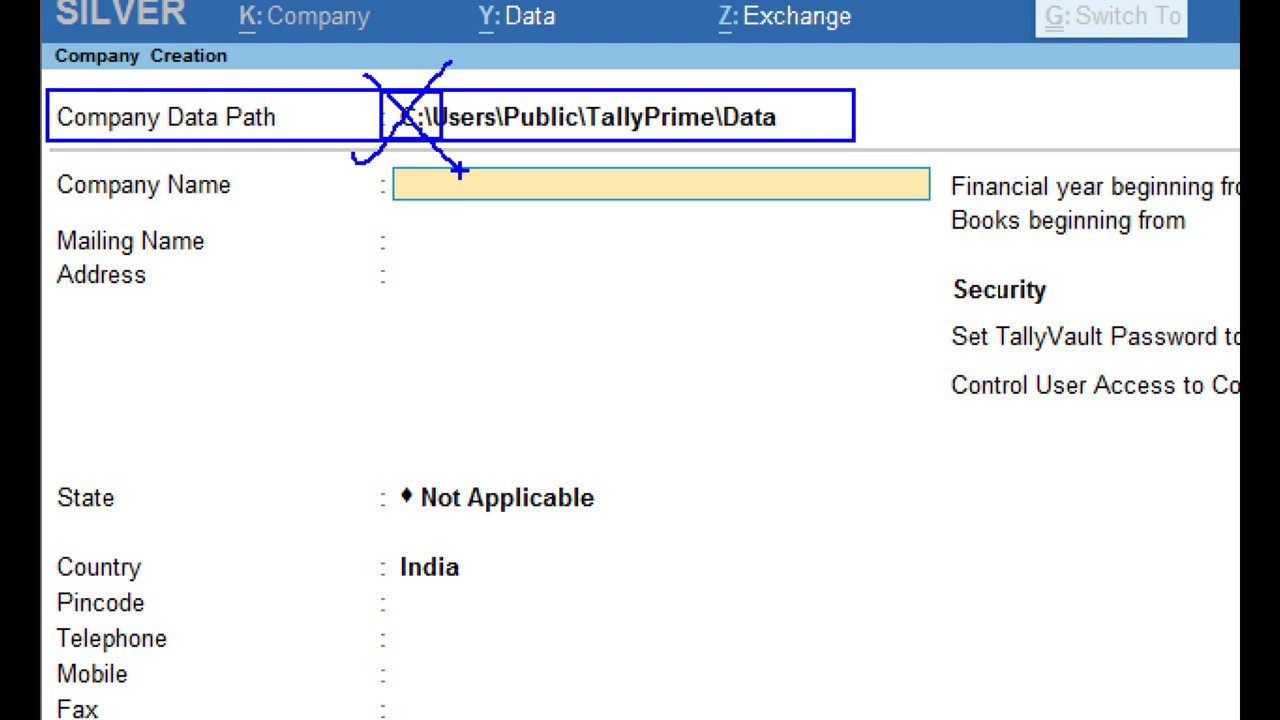
key(e)
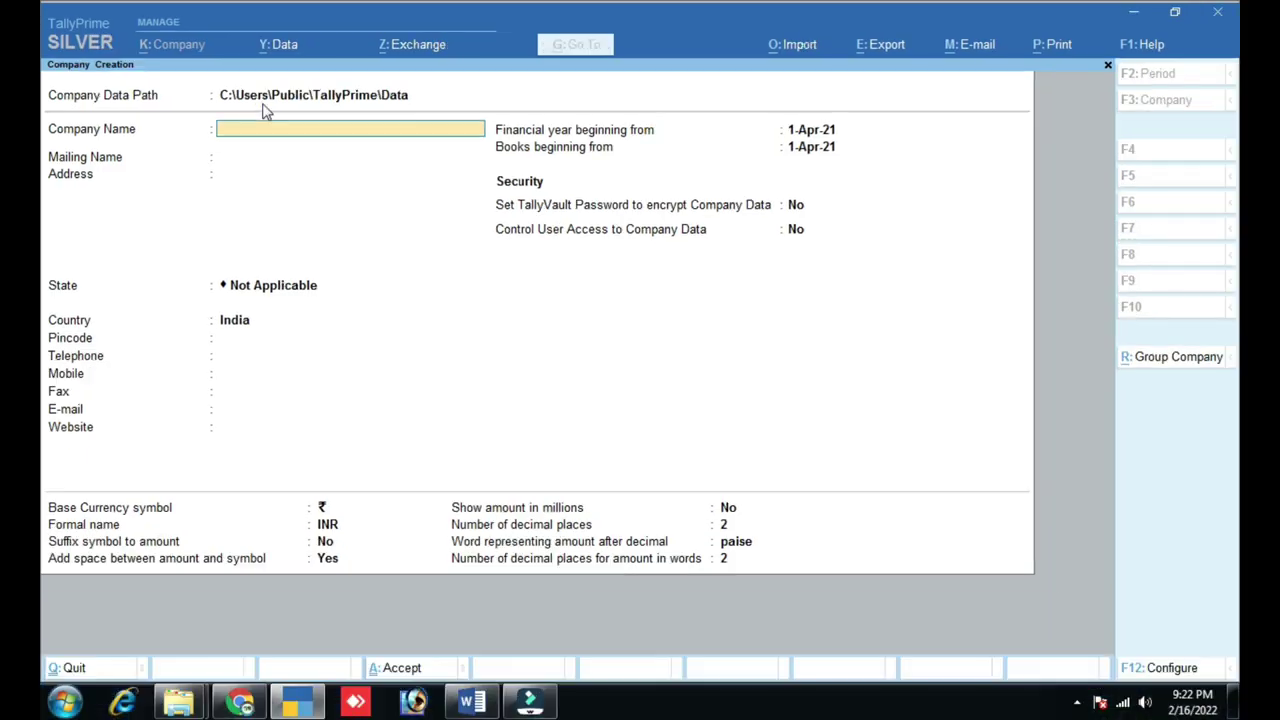
click(486, 140)
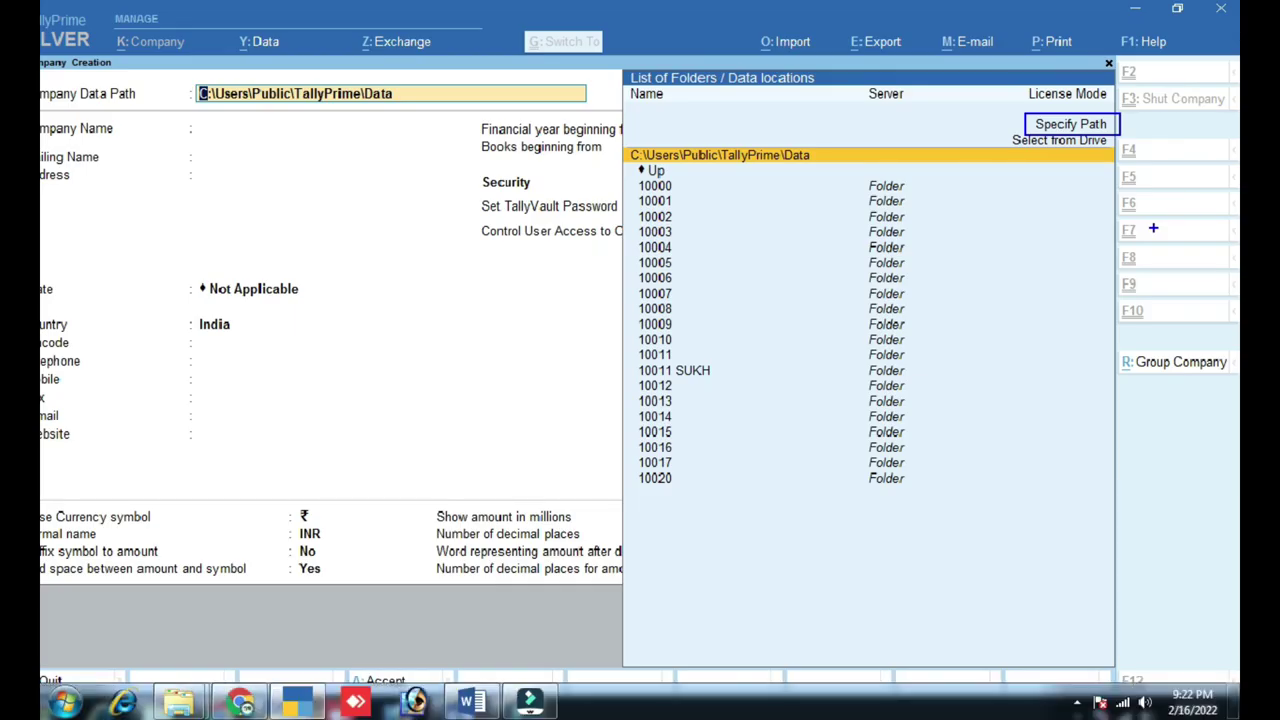
- Specify a custom data path by changing the drive to D:\Users\Public\TallyPrime\Data
key(Up)
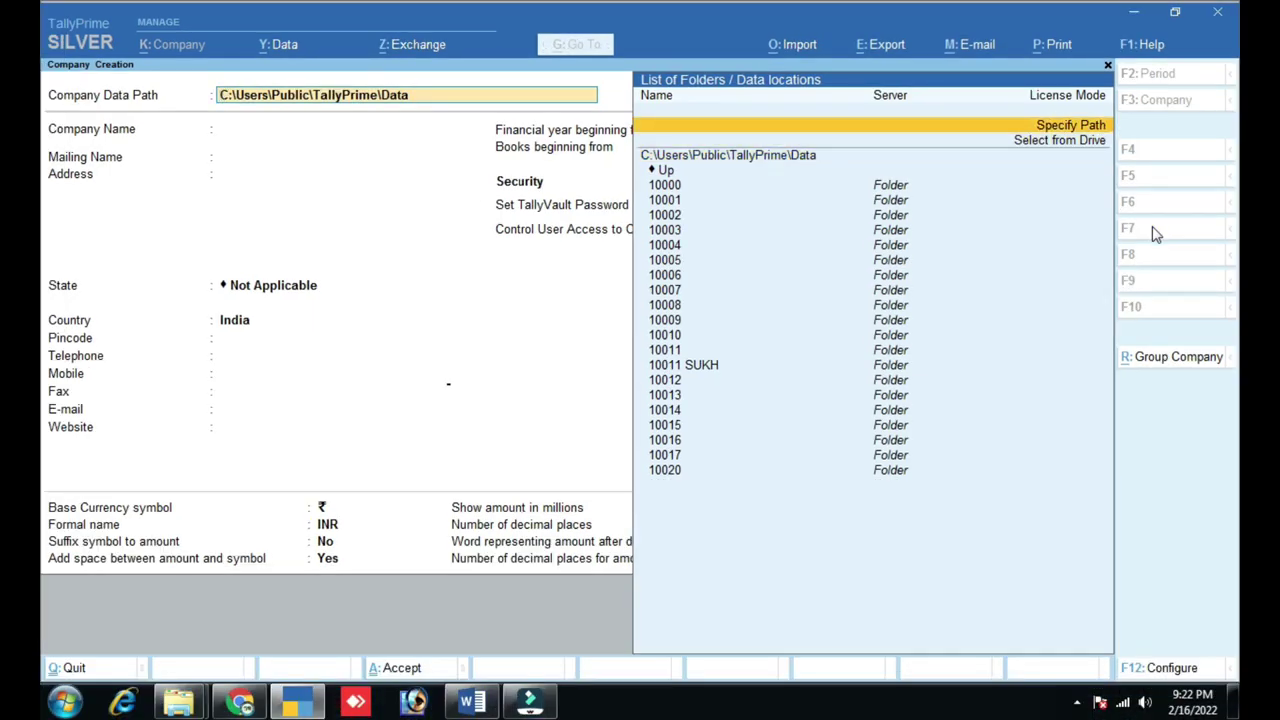
key(Return)
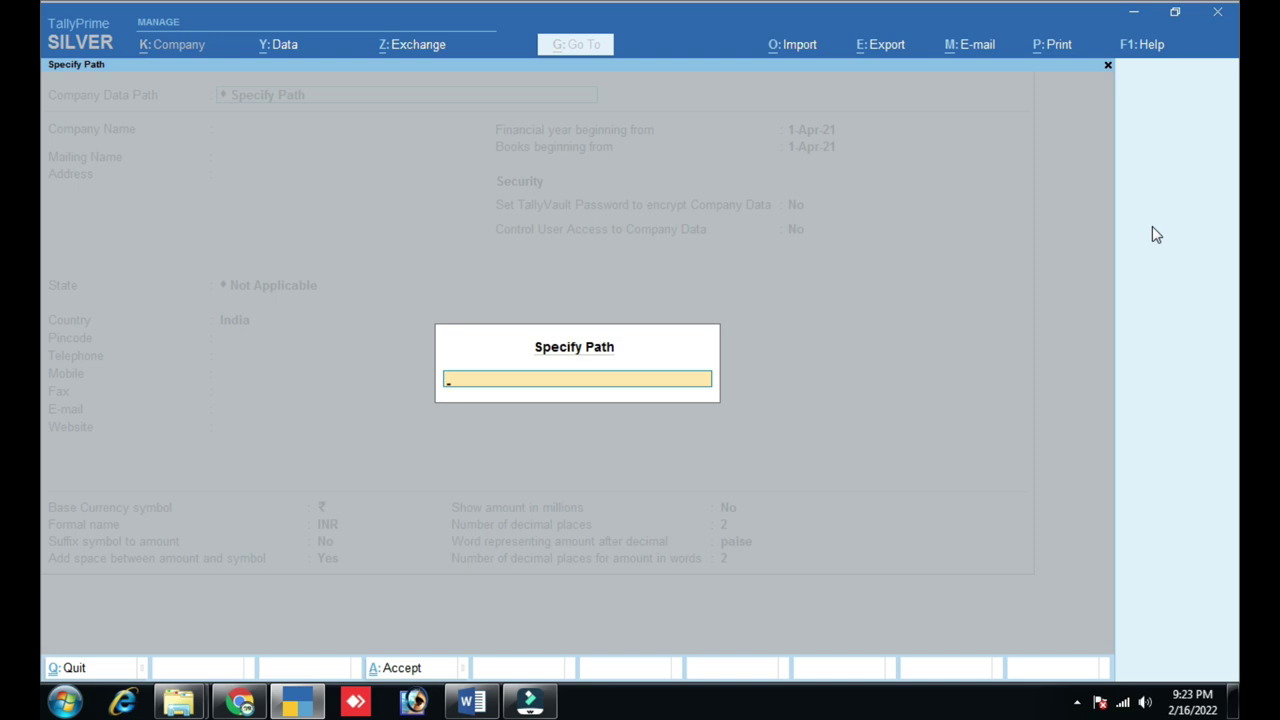
key(Escape)
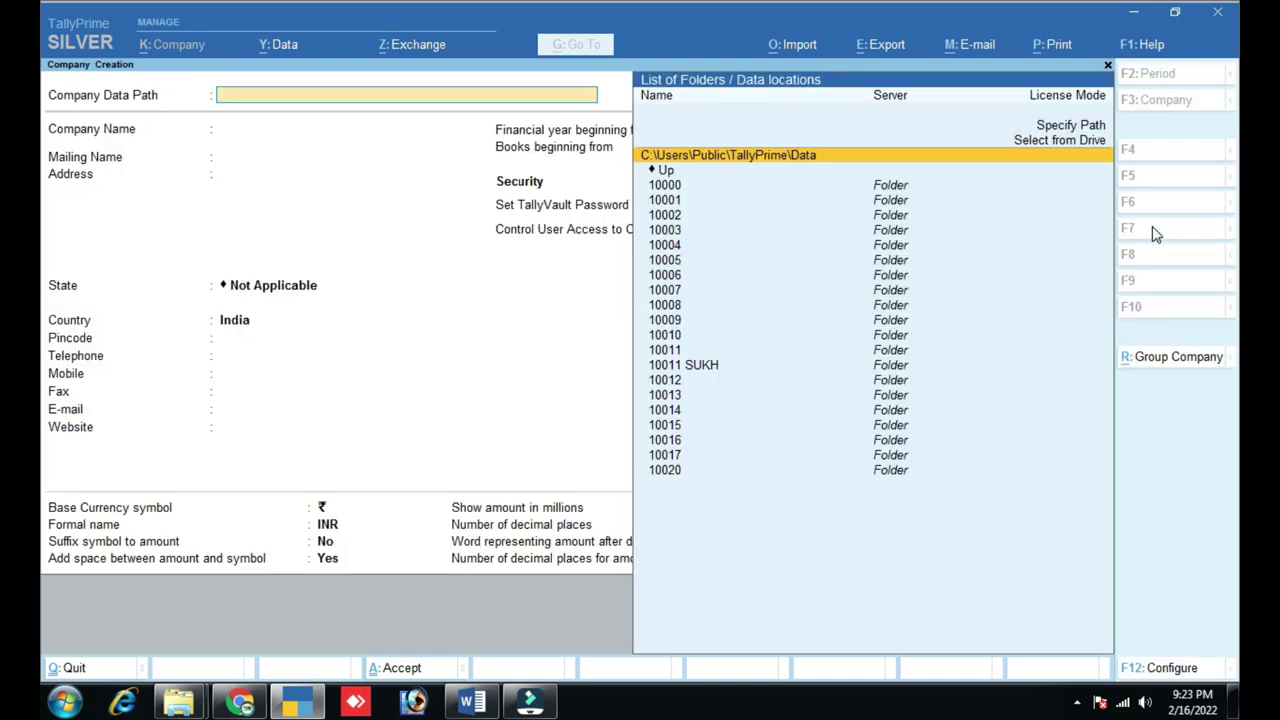
key(Return)
key(BackSpace)
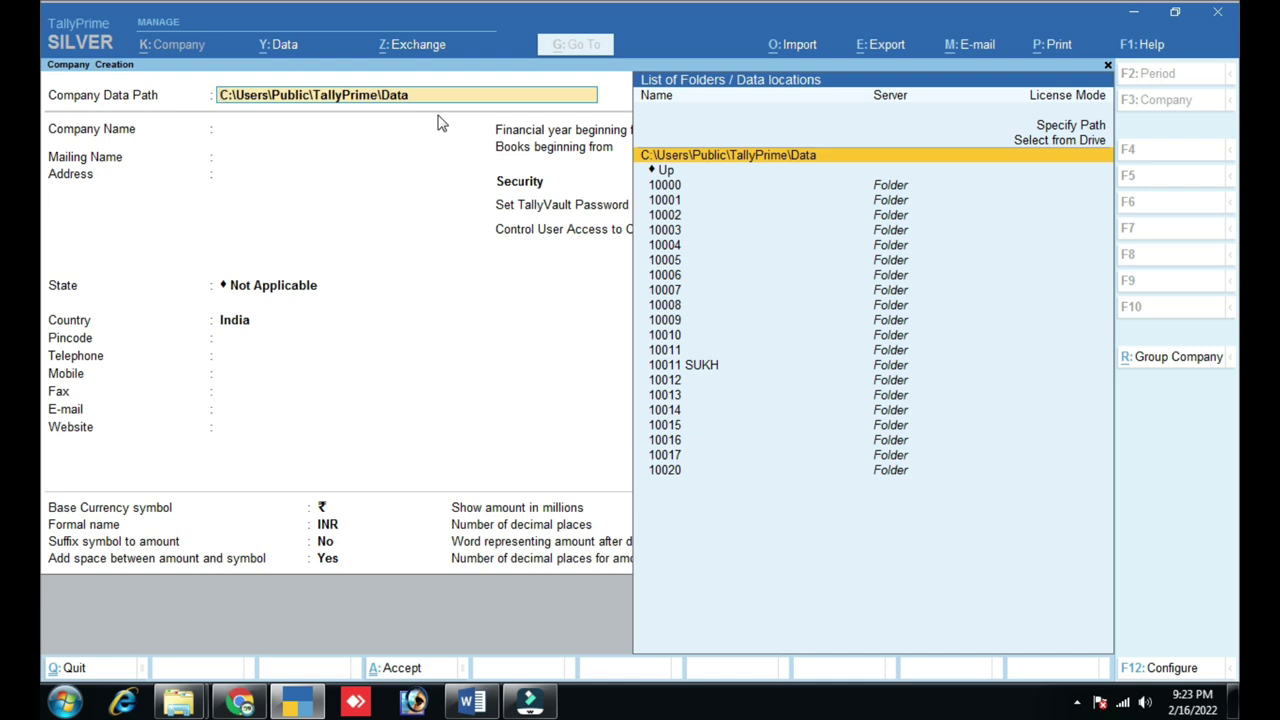
key(Delete)
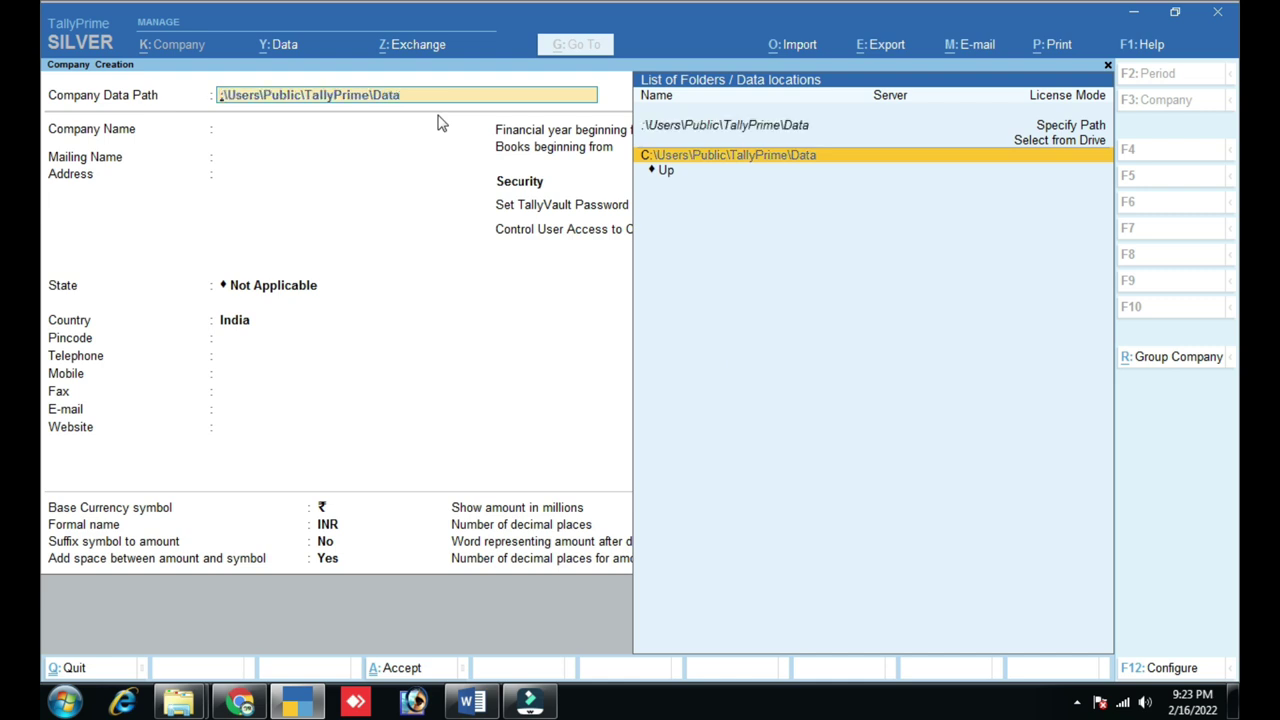
text(D)
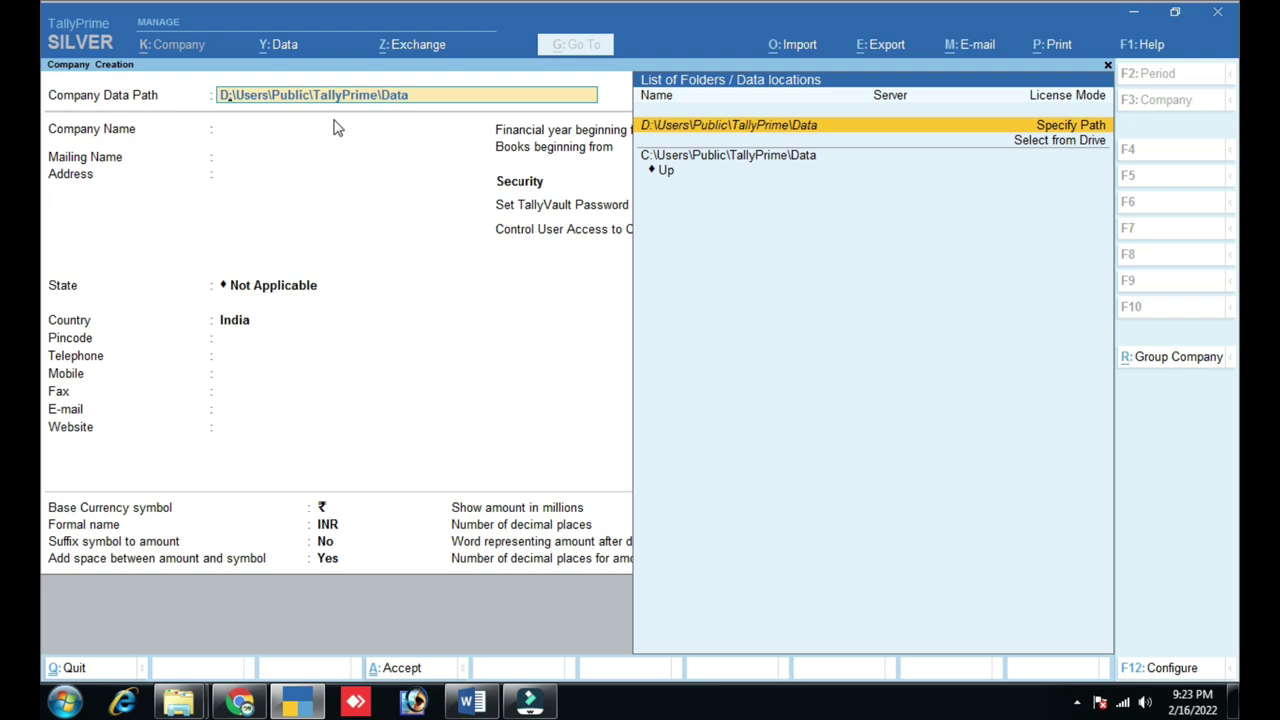
key(Return)
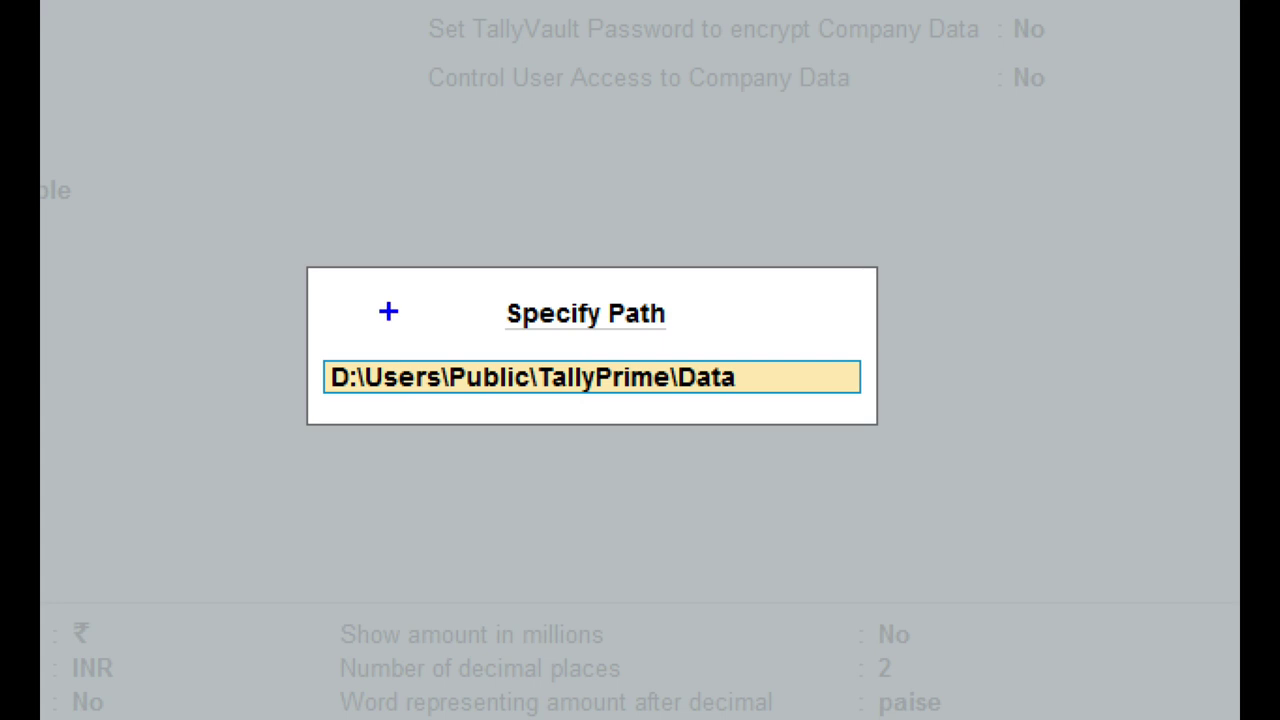
mouse_move(287, 342)
mouse_down()
mouse_move(629, 471)
mouse_move(909, 371)
mouse_move(663, 307)
mouse_move(205, 356)
mouse_move(226, 428)
mouse_up()
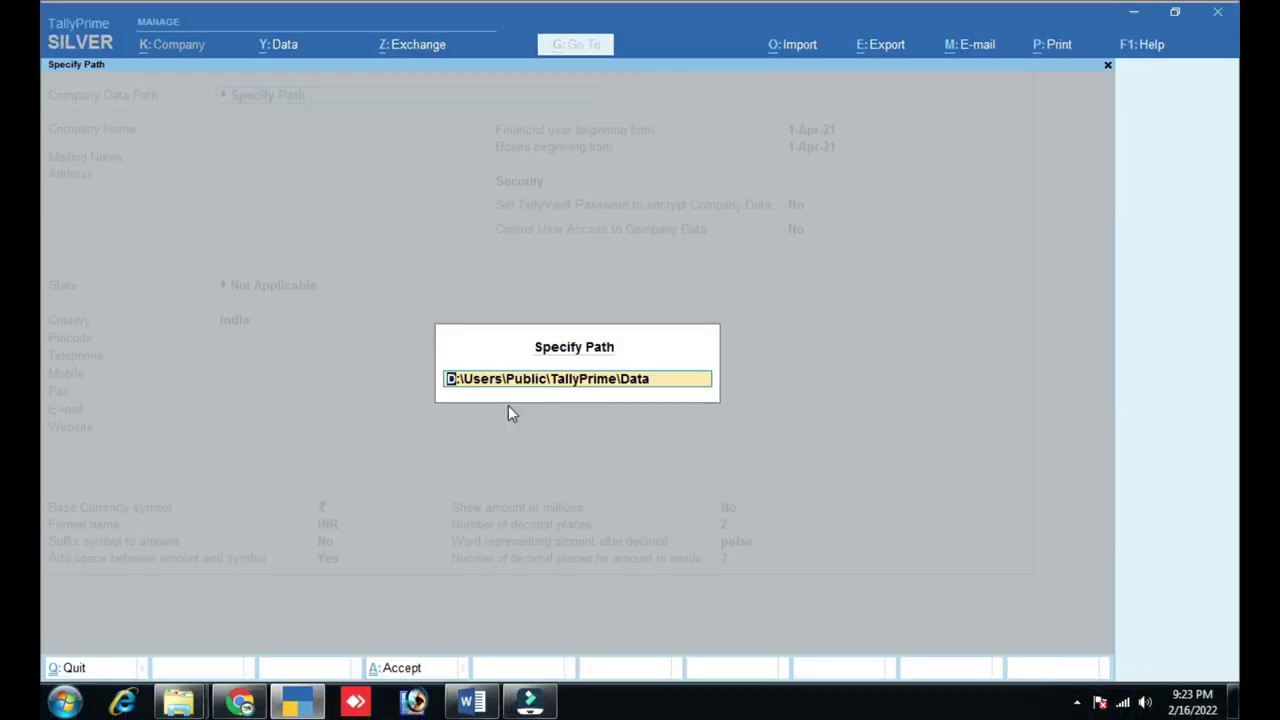
key(Return)
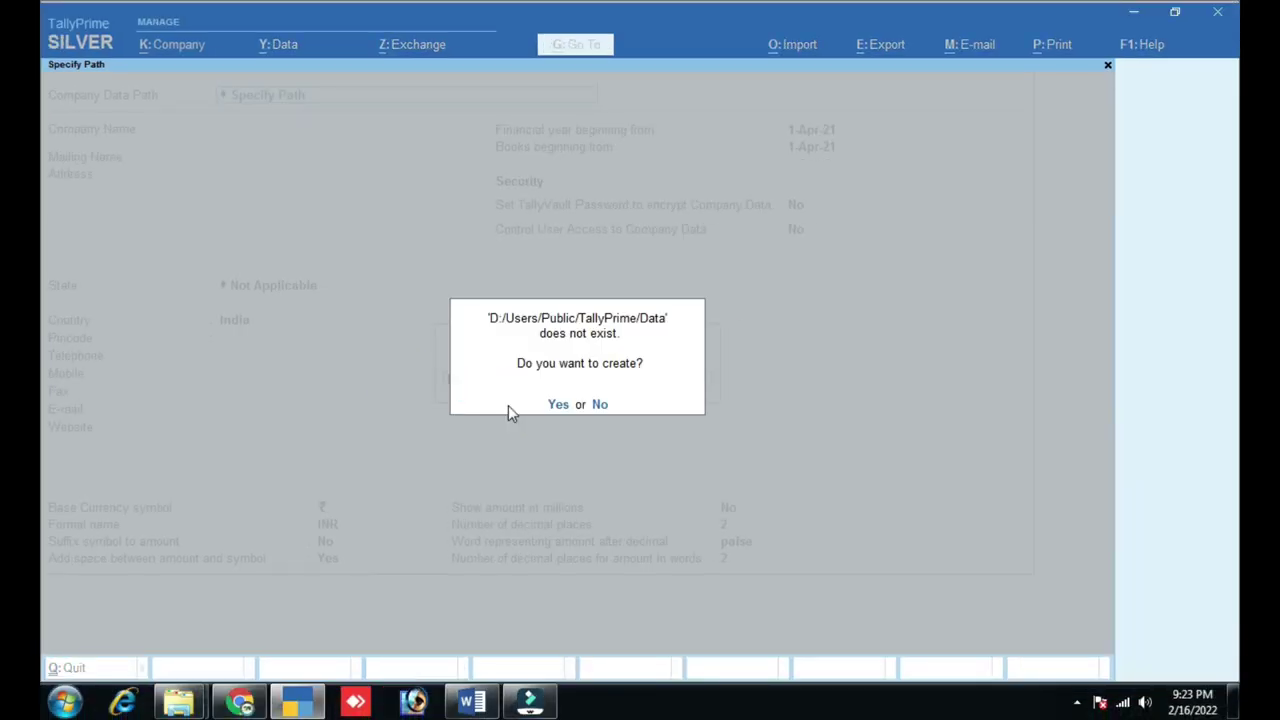
- Create the new D: data folder and enter SHRI BALAJI TRADERS as company name
key(y)
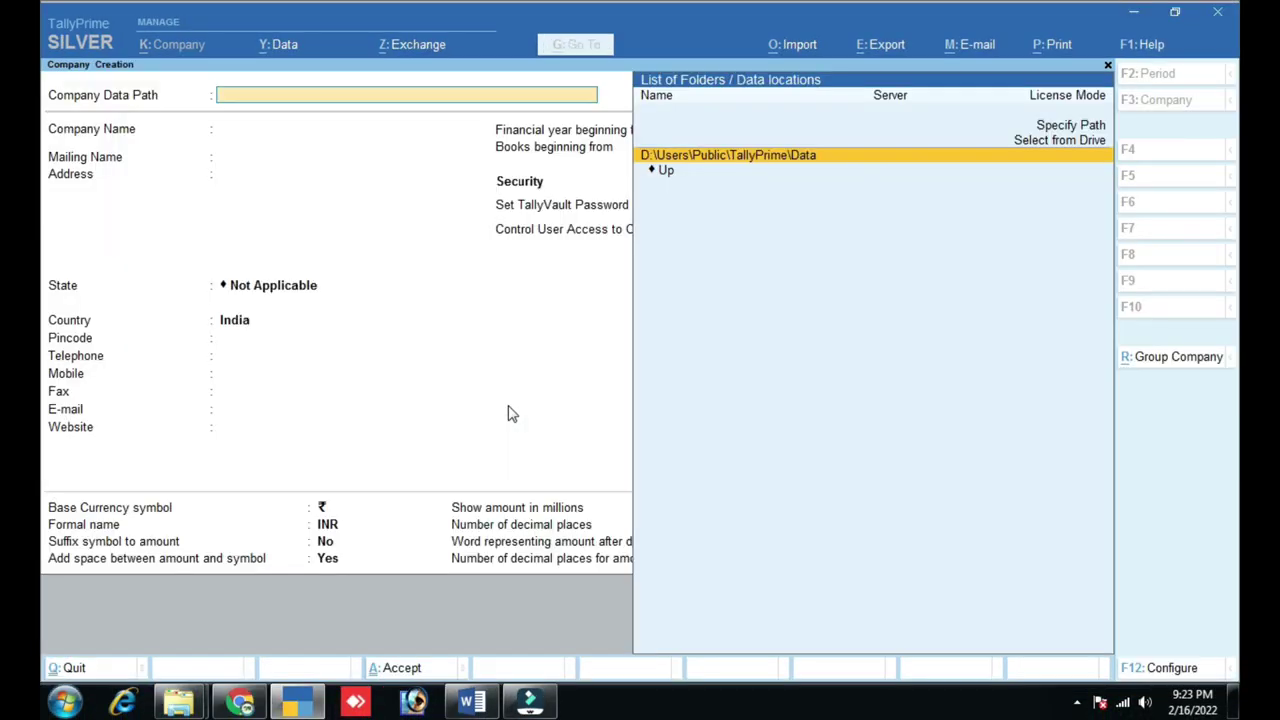
key(Return)
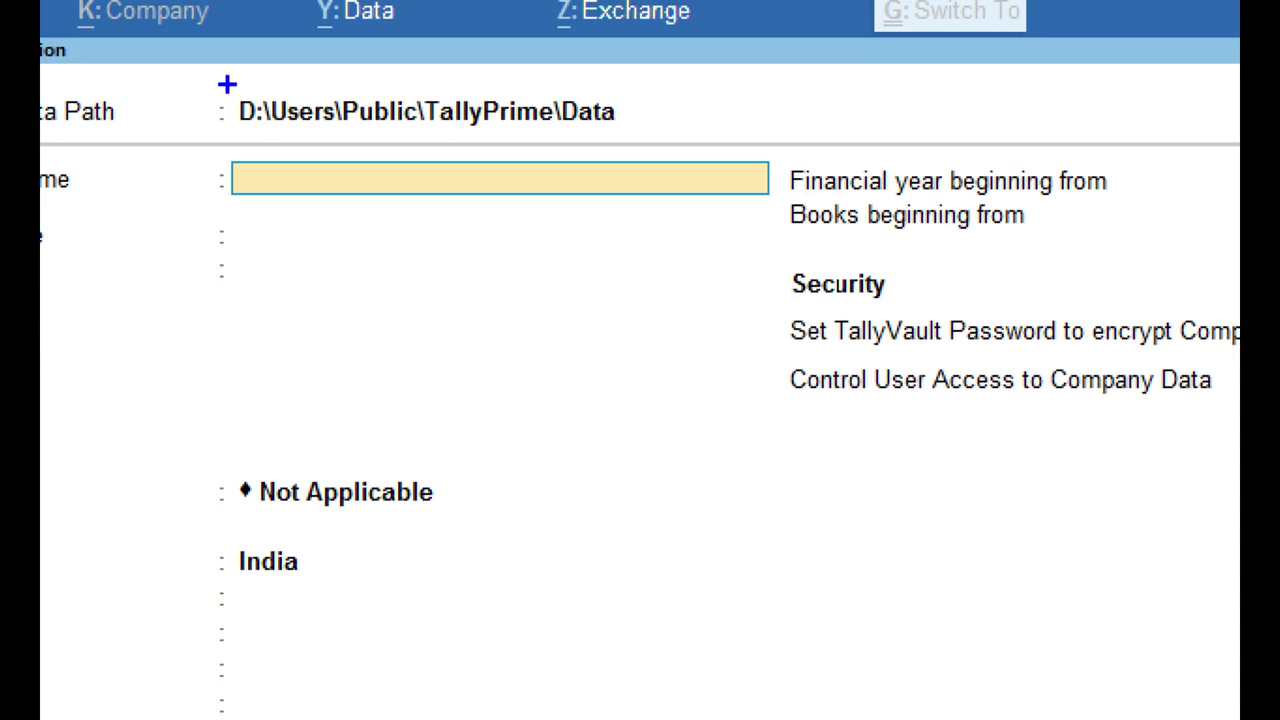
mouse_move(207, 83)
mouse_down()
mouse_move(240, 126)
mouse_move(275, 139)
mouse_up()
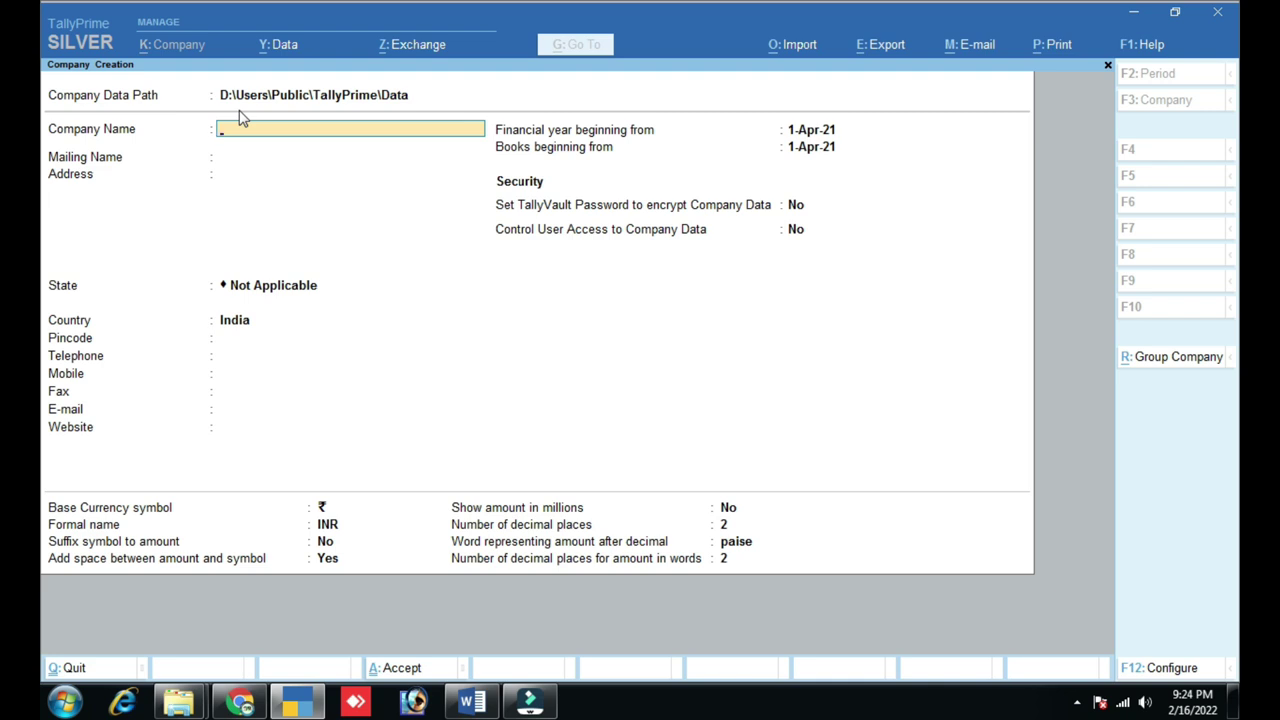
text(SHRI BALAJI TRADERS)
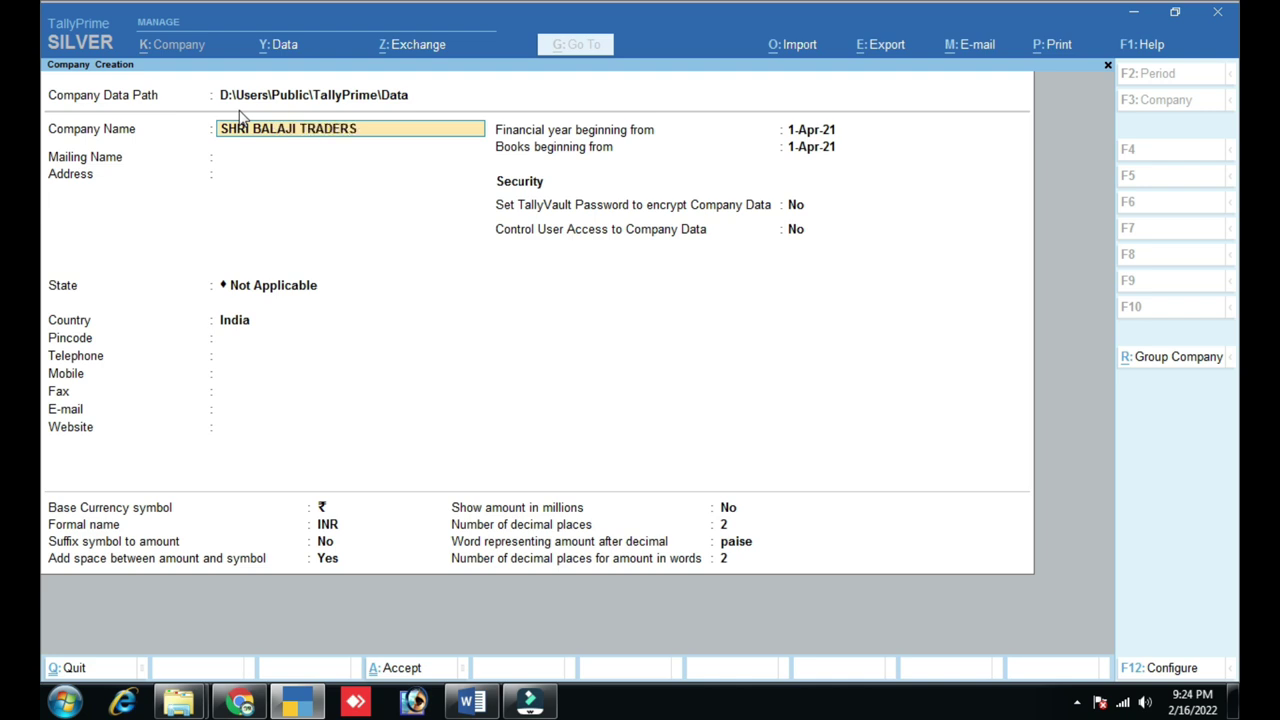
key(Return)
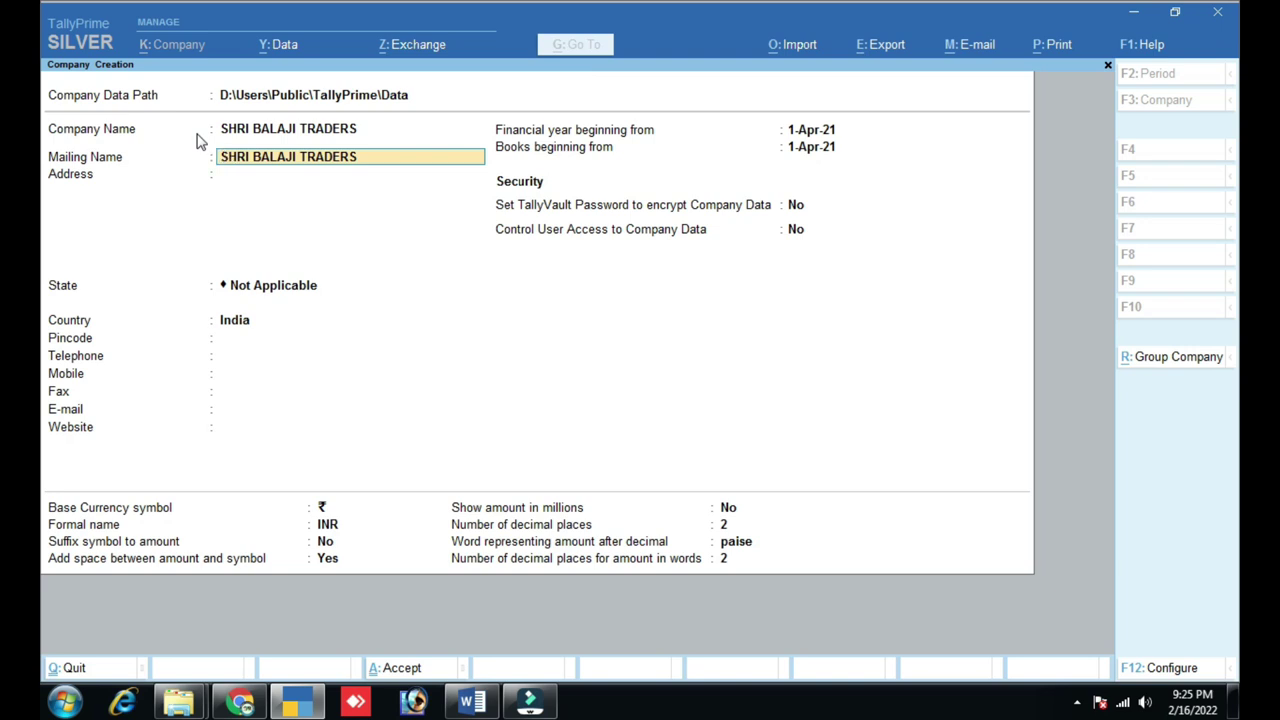
key(Return)
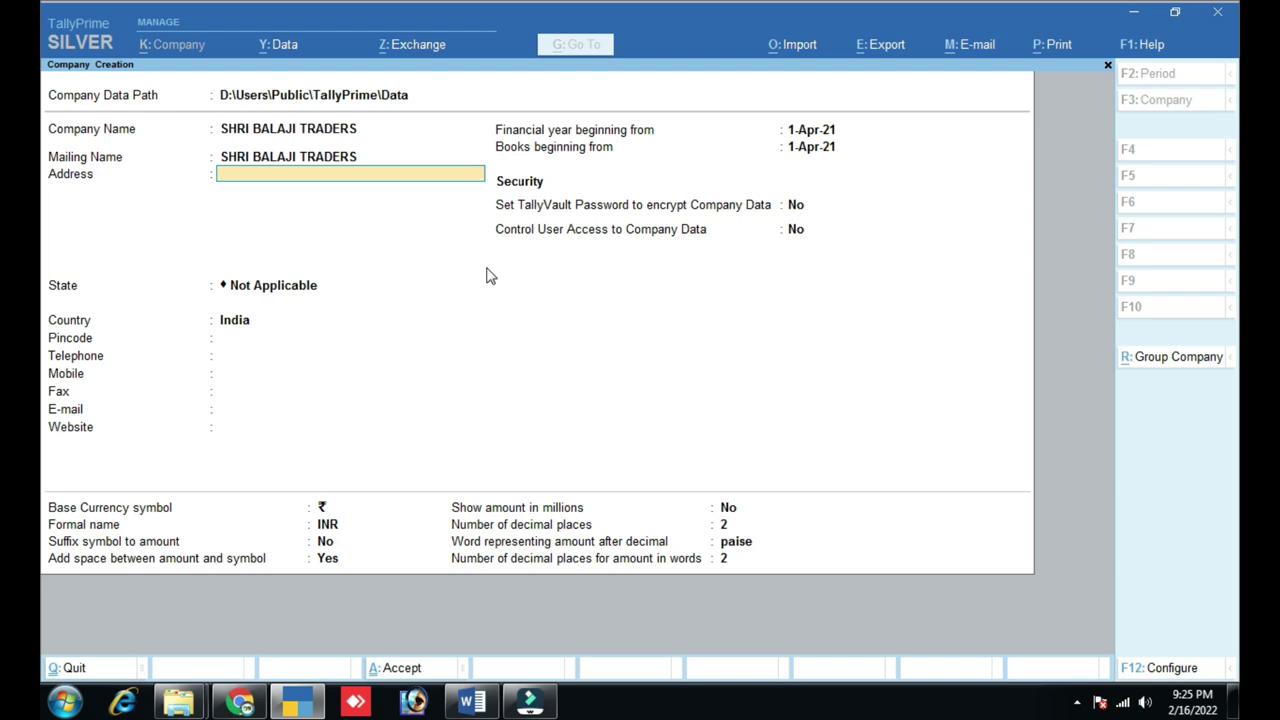
key(Return)
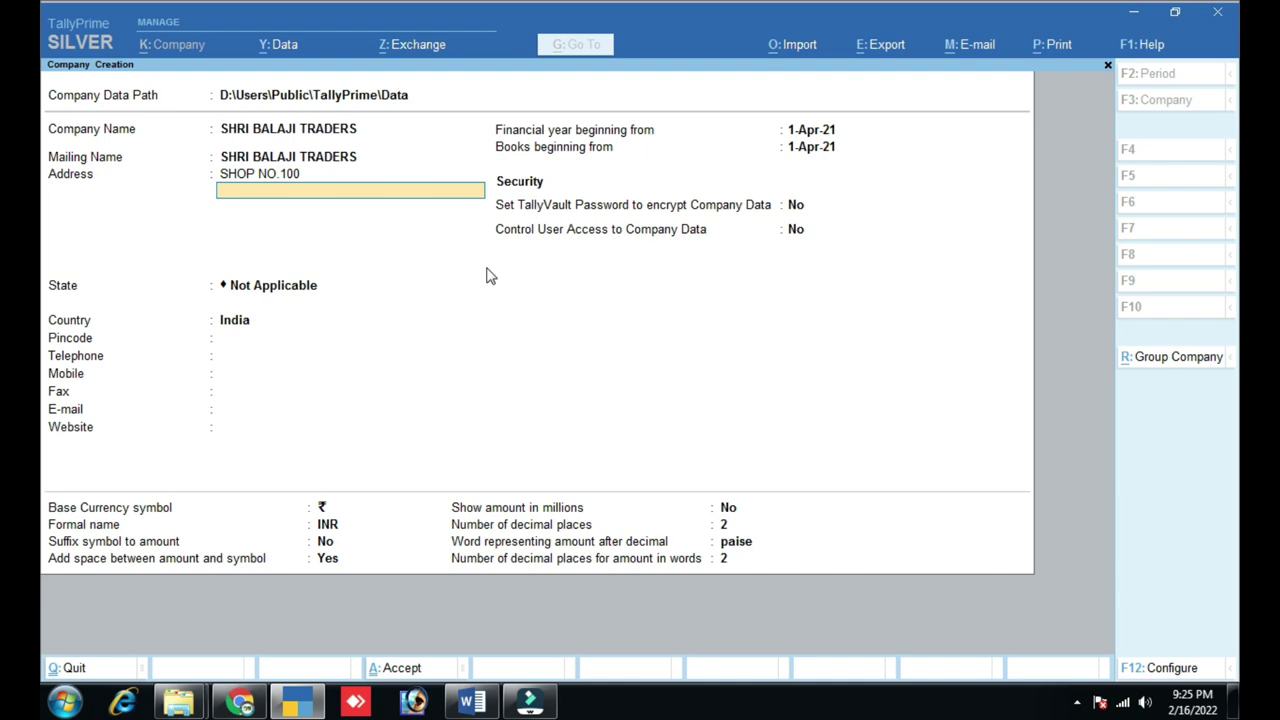
key(Return)
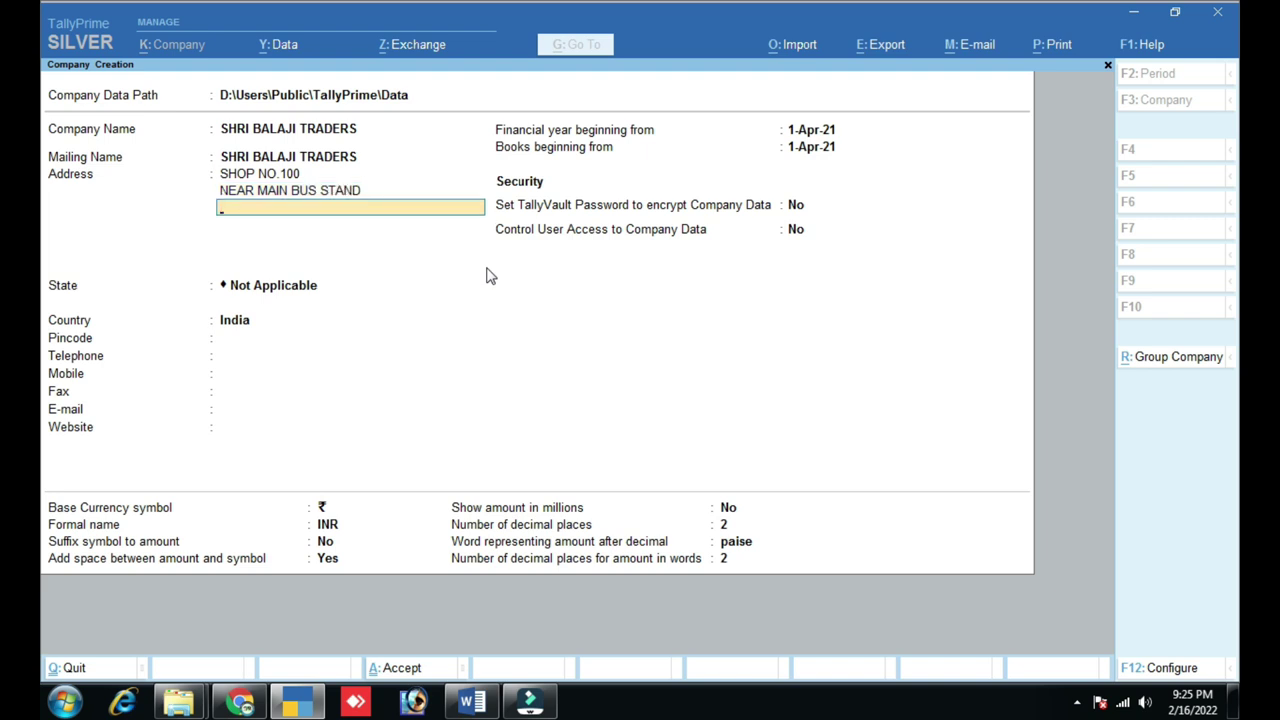
key(Return)
text(DST.)
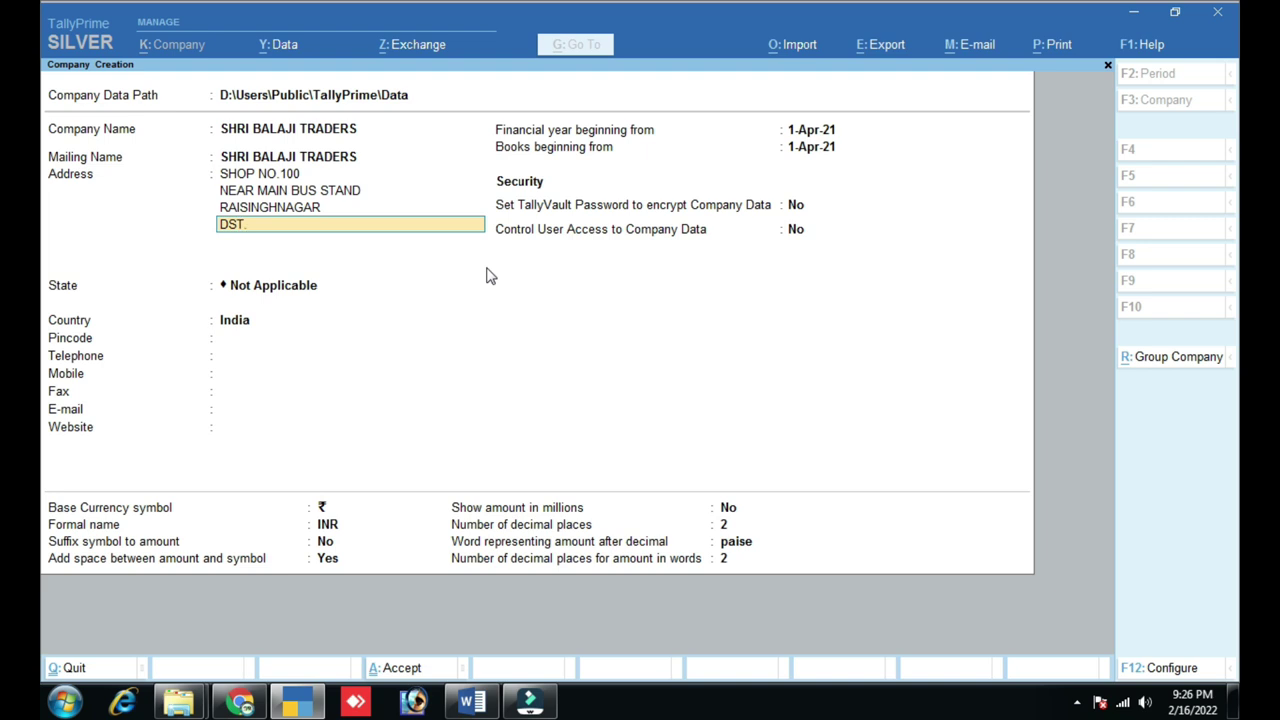
key(BackSpace)
key(BackSpace)
text(IST. SRI GANGANAGAR)
key(Return)
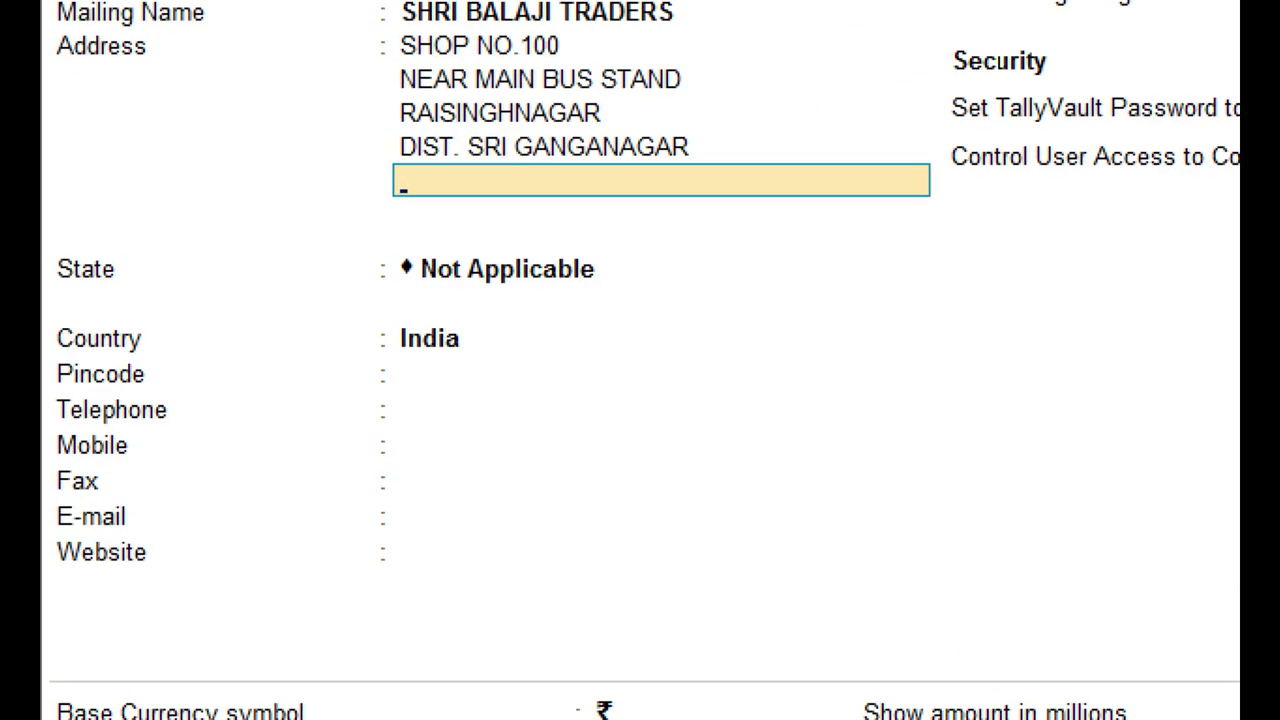
mouse_move(42, 233)
mouse_down()
mouse_move(120, 568)
mouse_move(787, 602)
mouse_up()
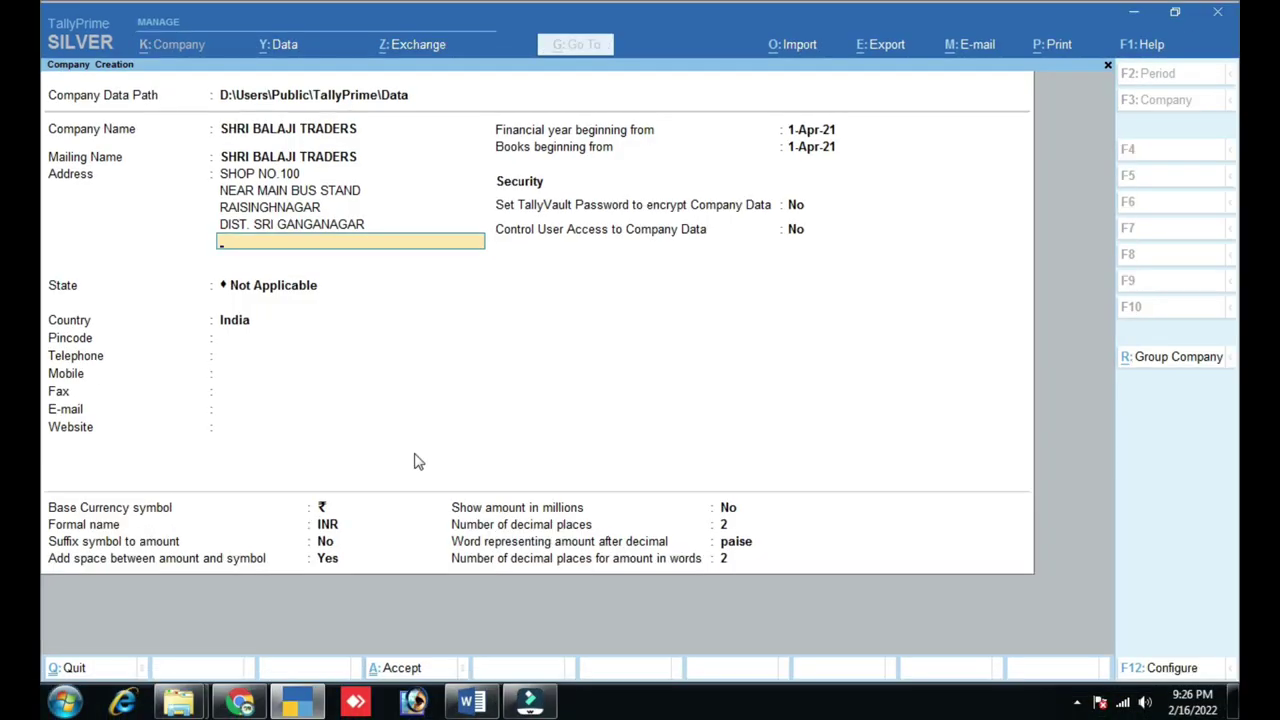
- Set the company's State to Rajasthan
key(Return)
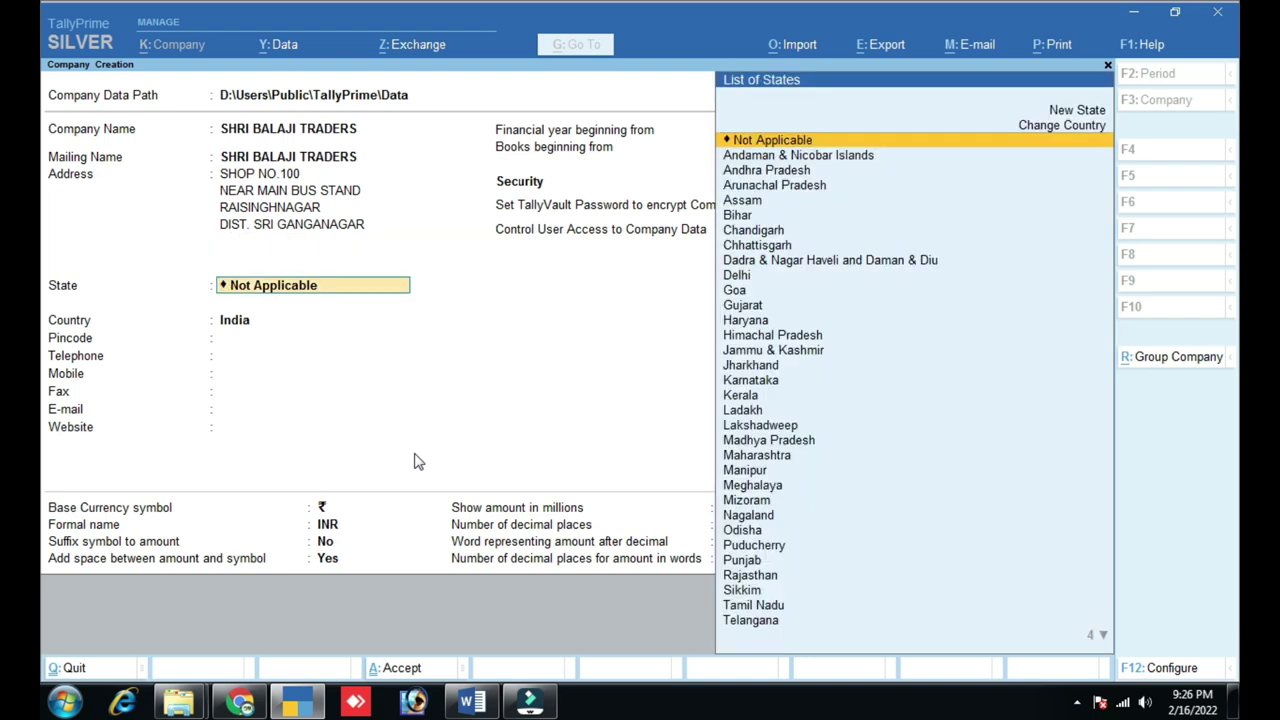
text(R)
key(Return)
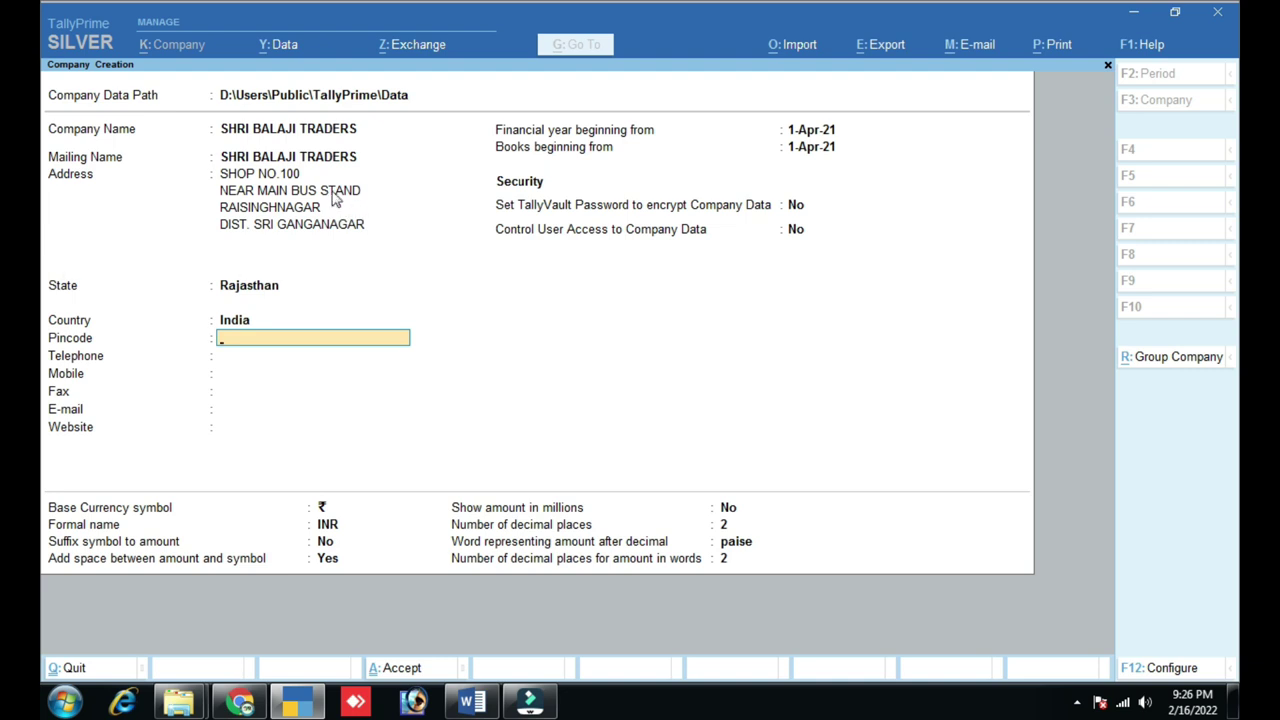
key(ctrl)
text(335051)
key(Return)
key(Return)
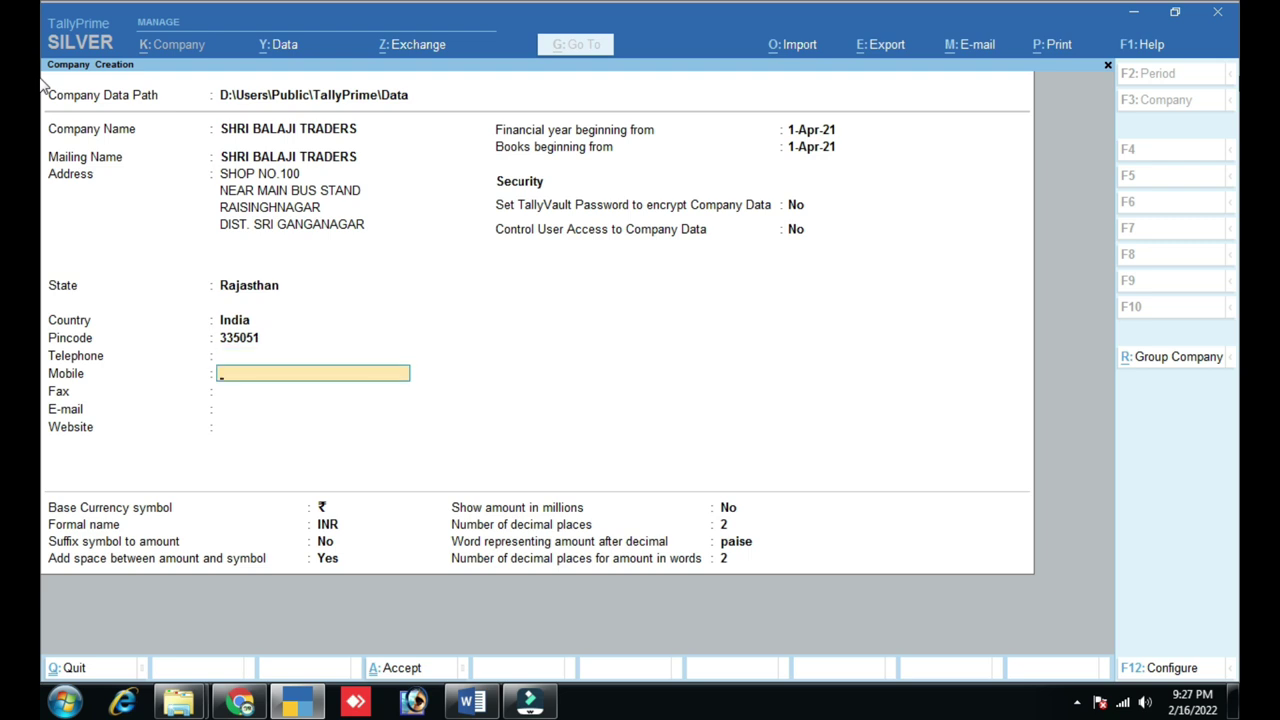
key(Return)
key(Return)
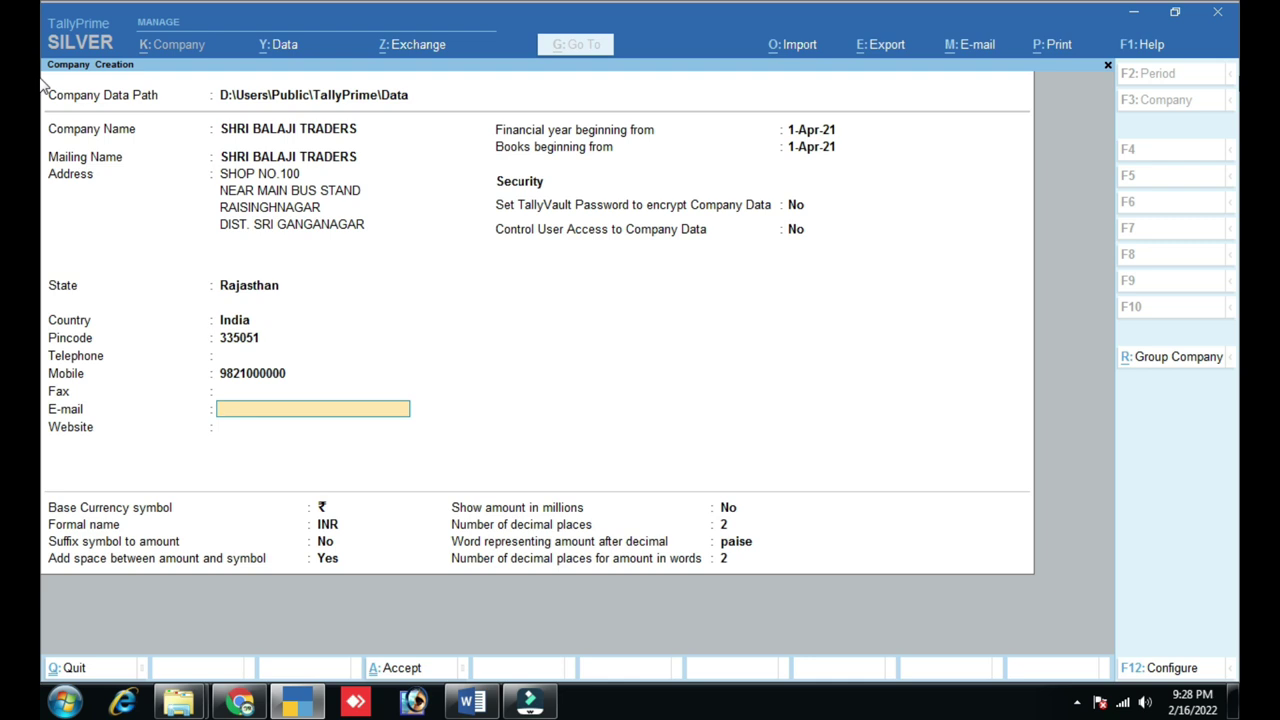
key(Return)
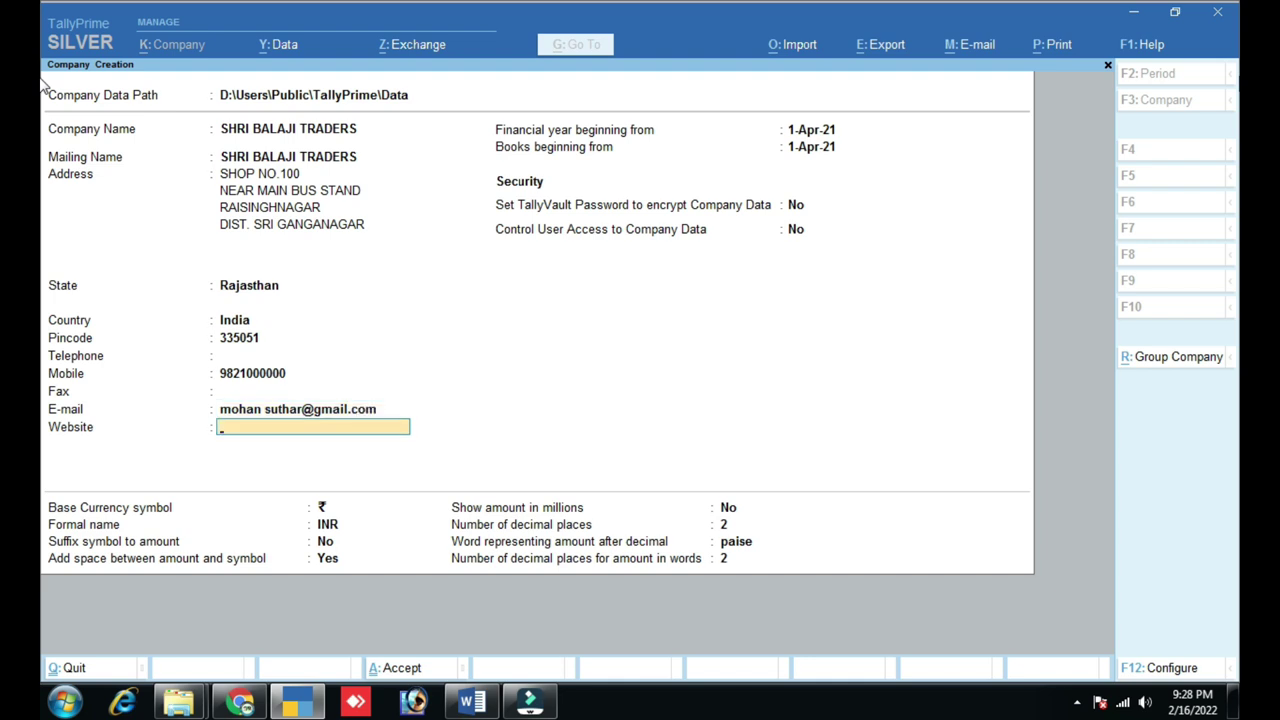
text(www.smartcomp.com)
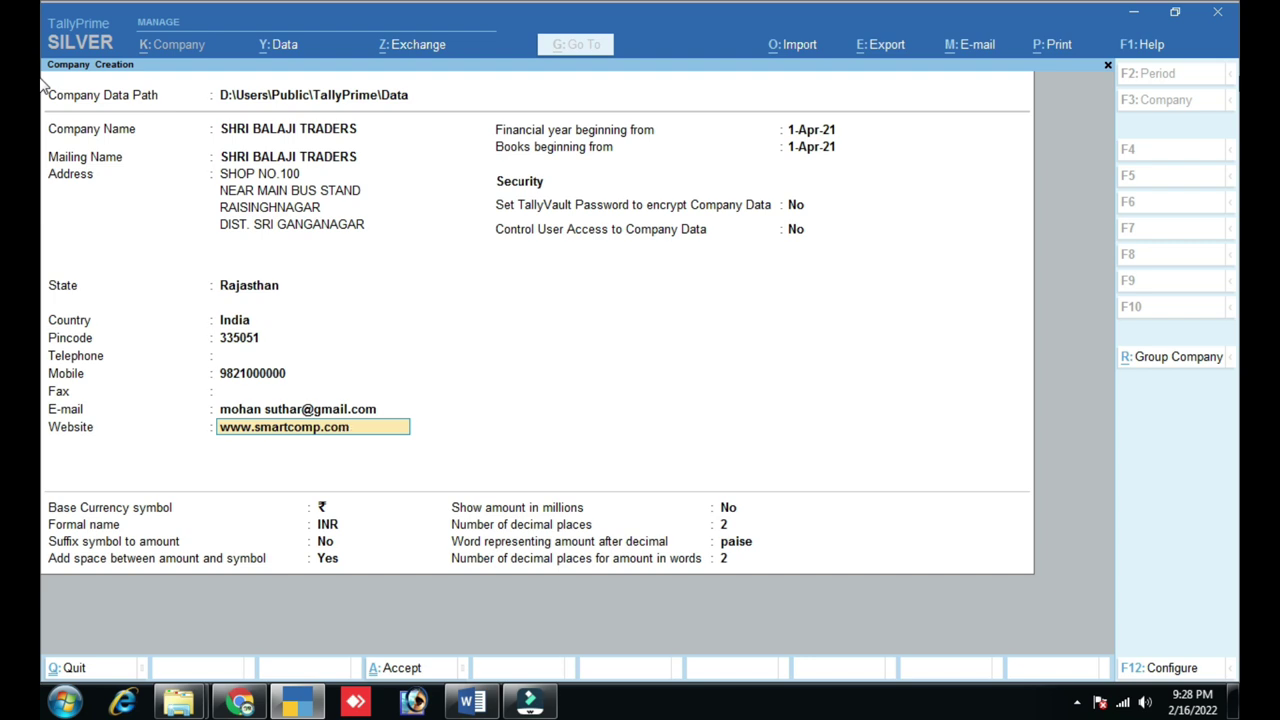
key(Return)
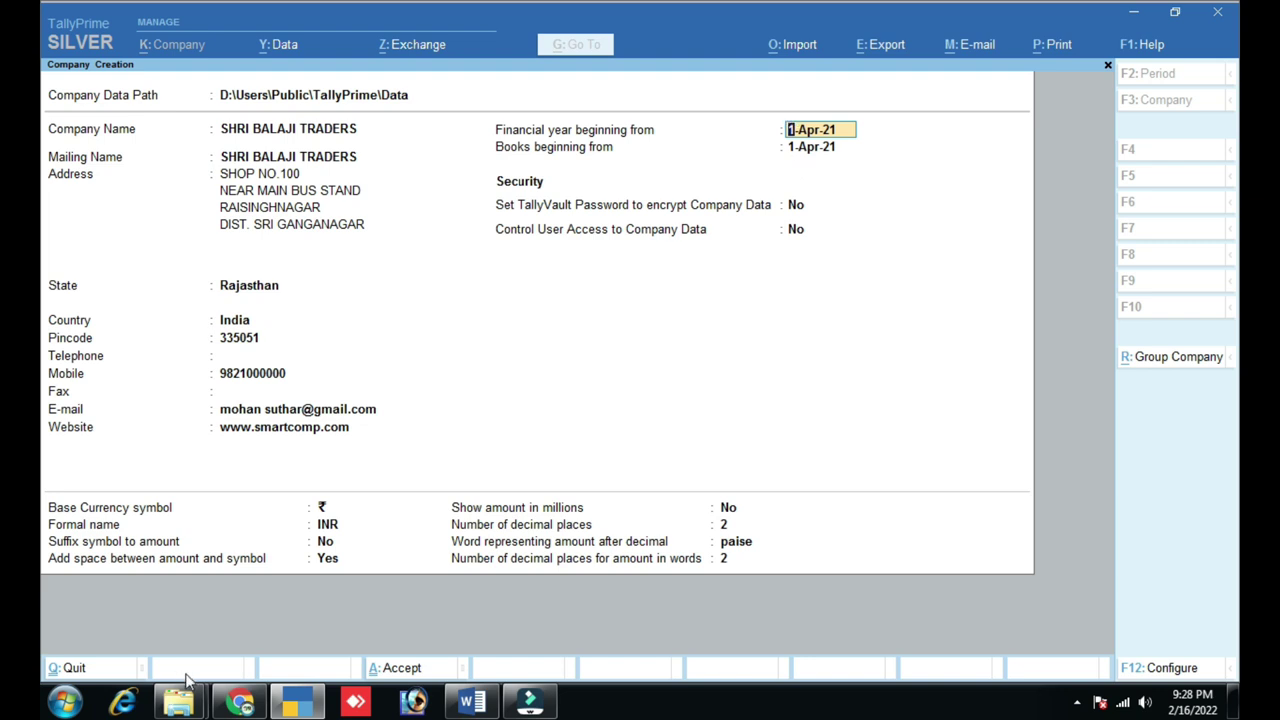
click(244, 705)
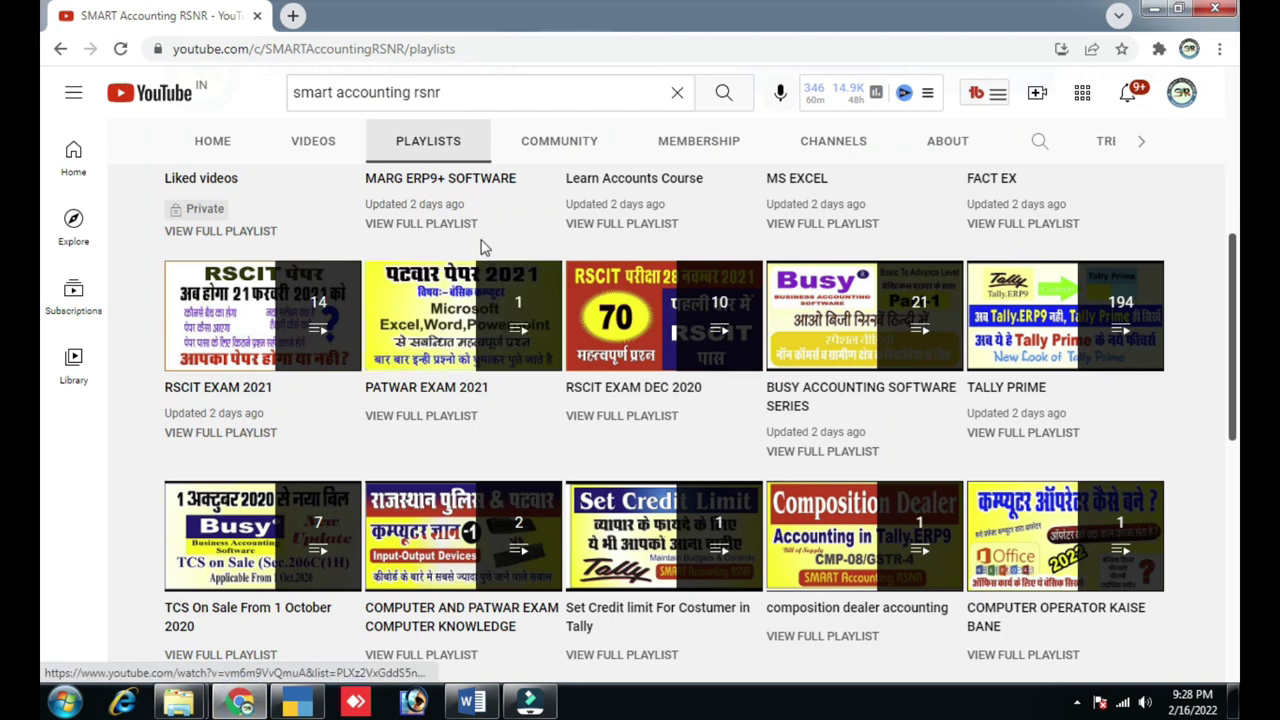
scroll(483, 246, up, 3)
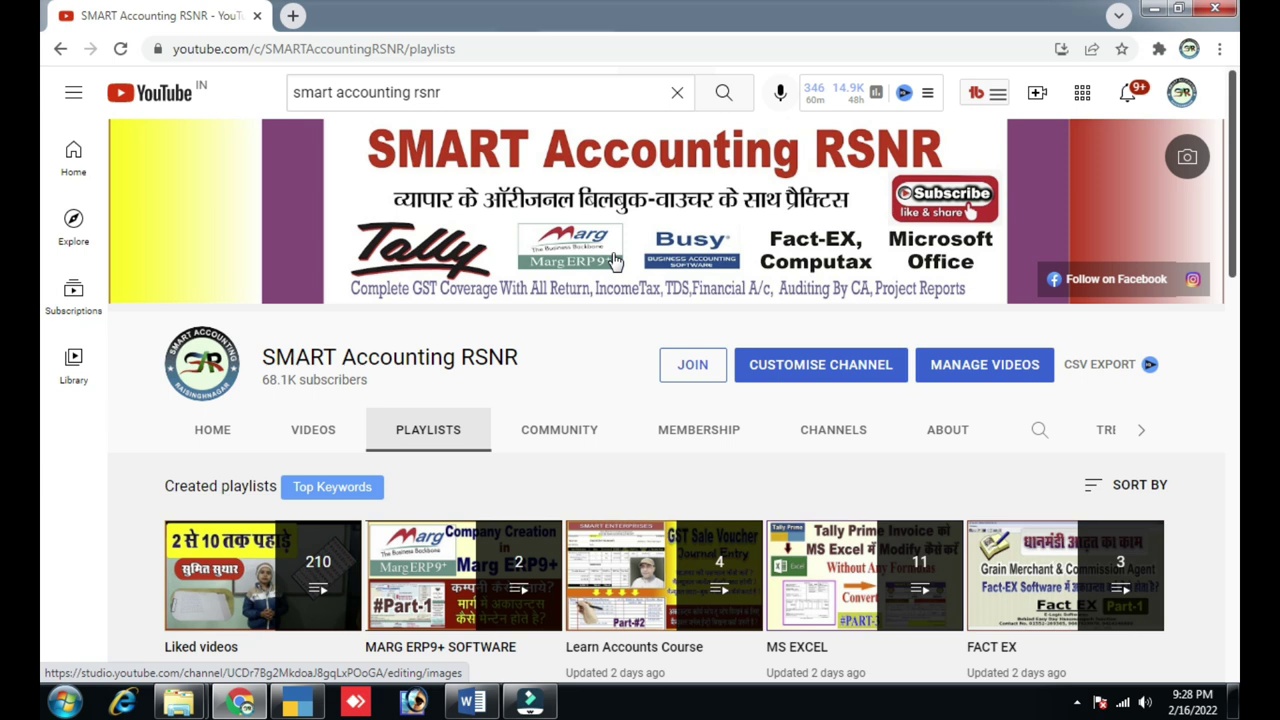
scroll(570, 410, down, 2)
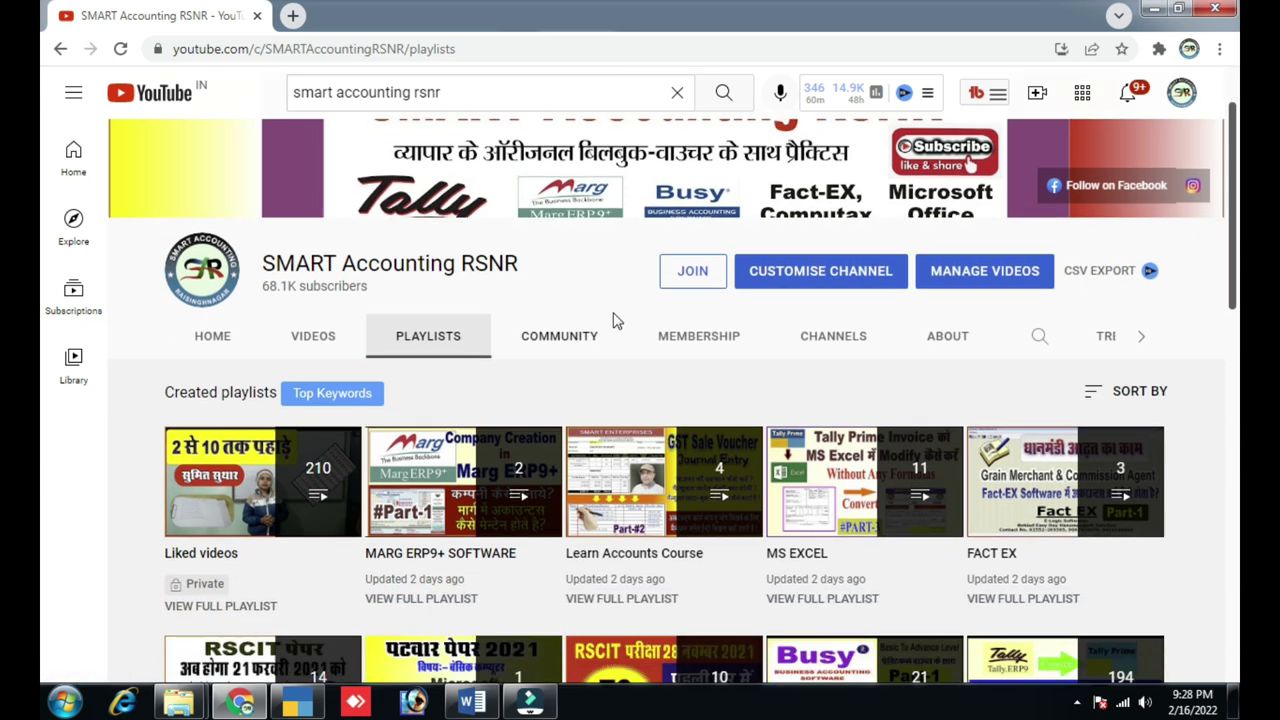
scroll(611, 320, up, 2)
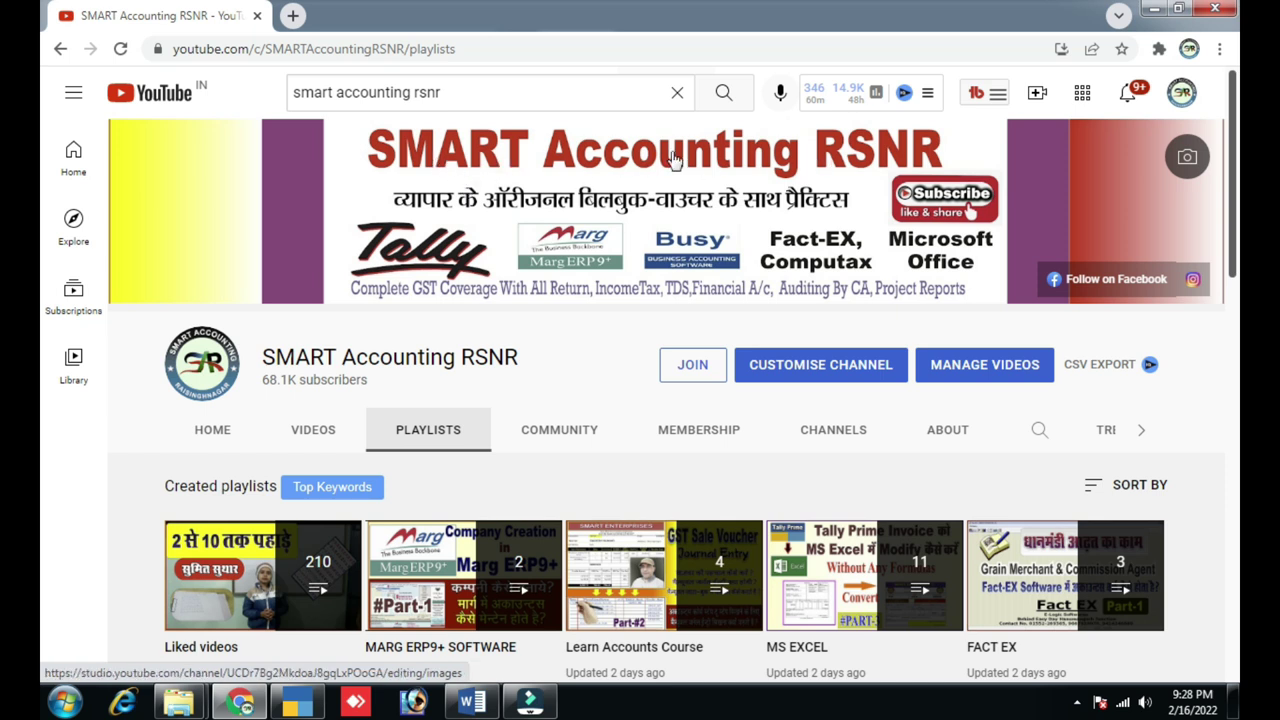
scroll(474, 226, down, 1)
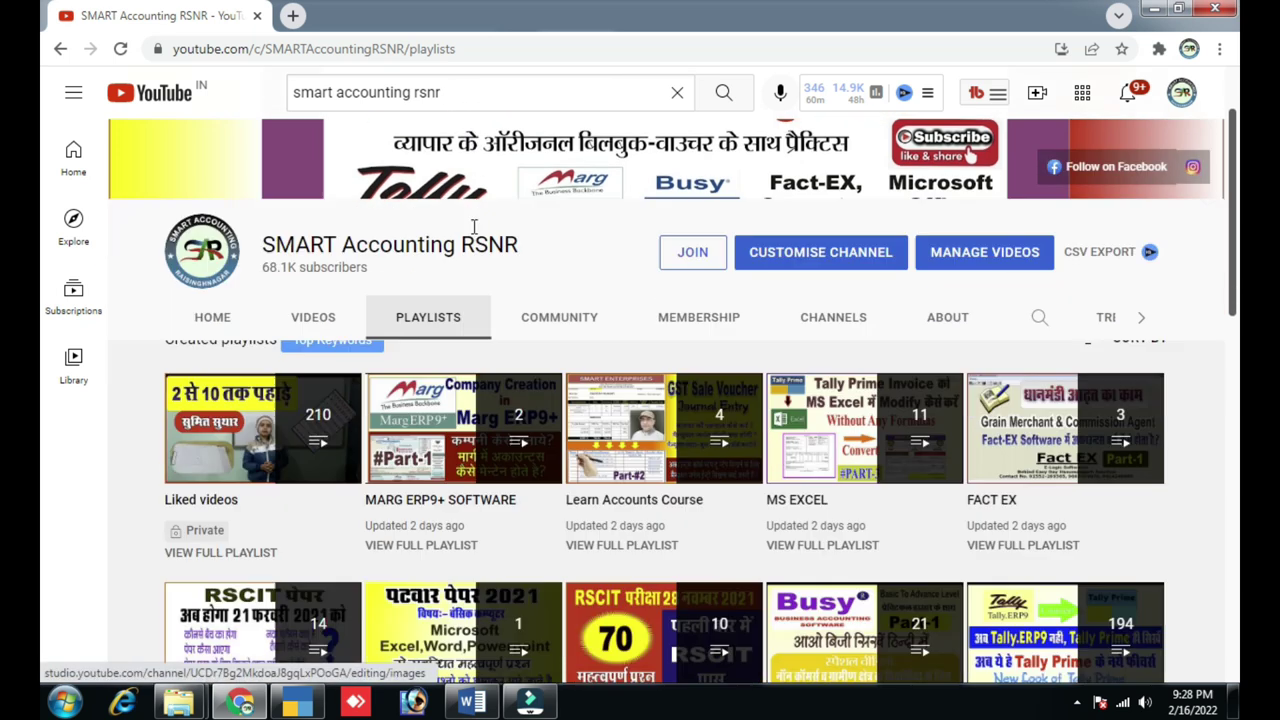
scroll(428, 252, down, 2)
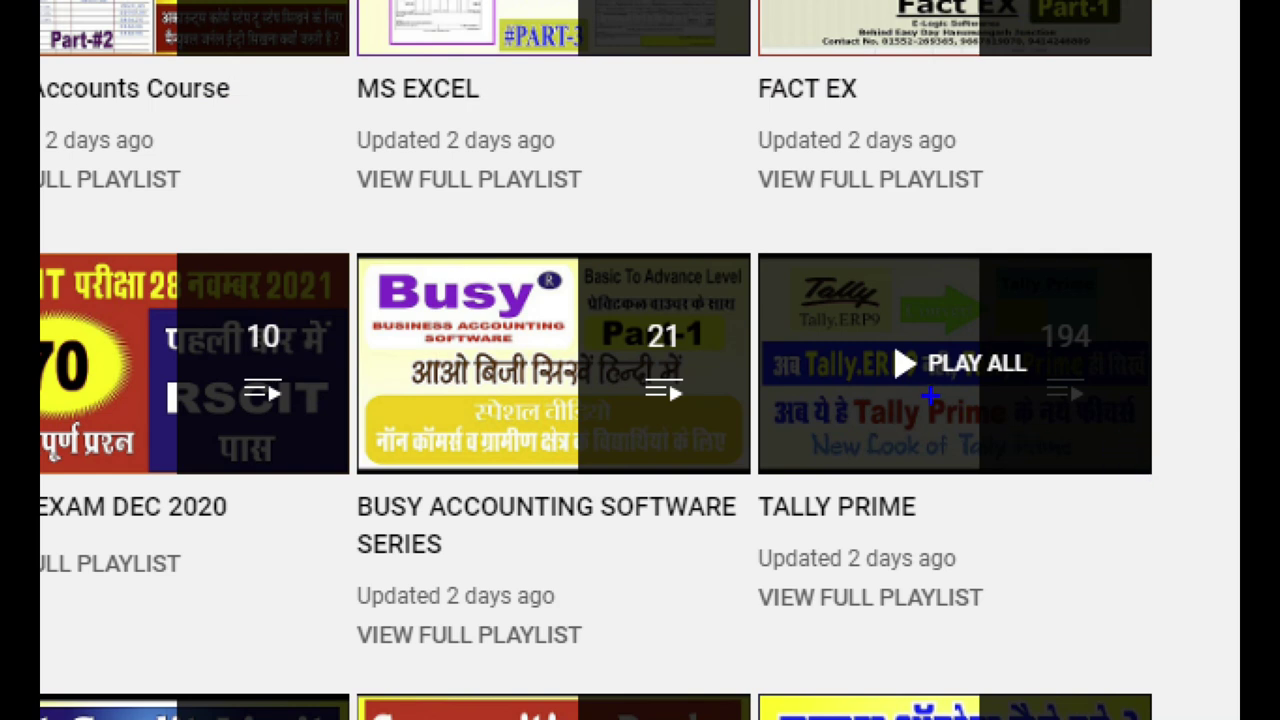
mouse_move(748, 234)
mouse_down()
mouse_move(750, 288)
mouse_move(963, 509)
mouse_move(1176, 522)
mouse_up()
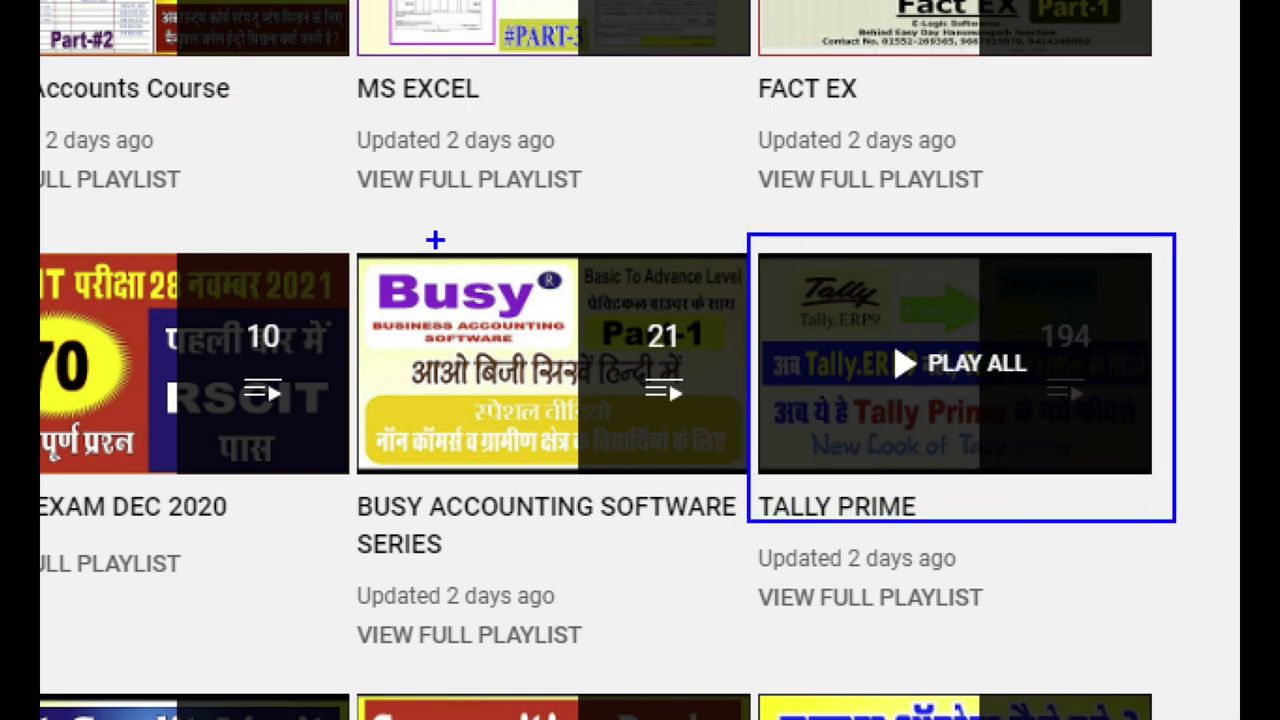
mouse_move(345, 211)
mouse_down()
mouse_move(369, 374)
mouse_move(683, 537)
mouse_move(752, 548)
mouse_up()
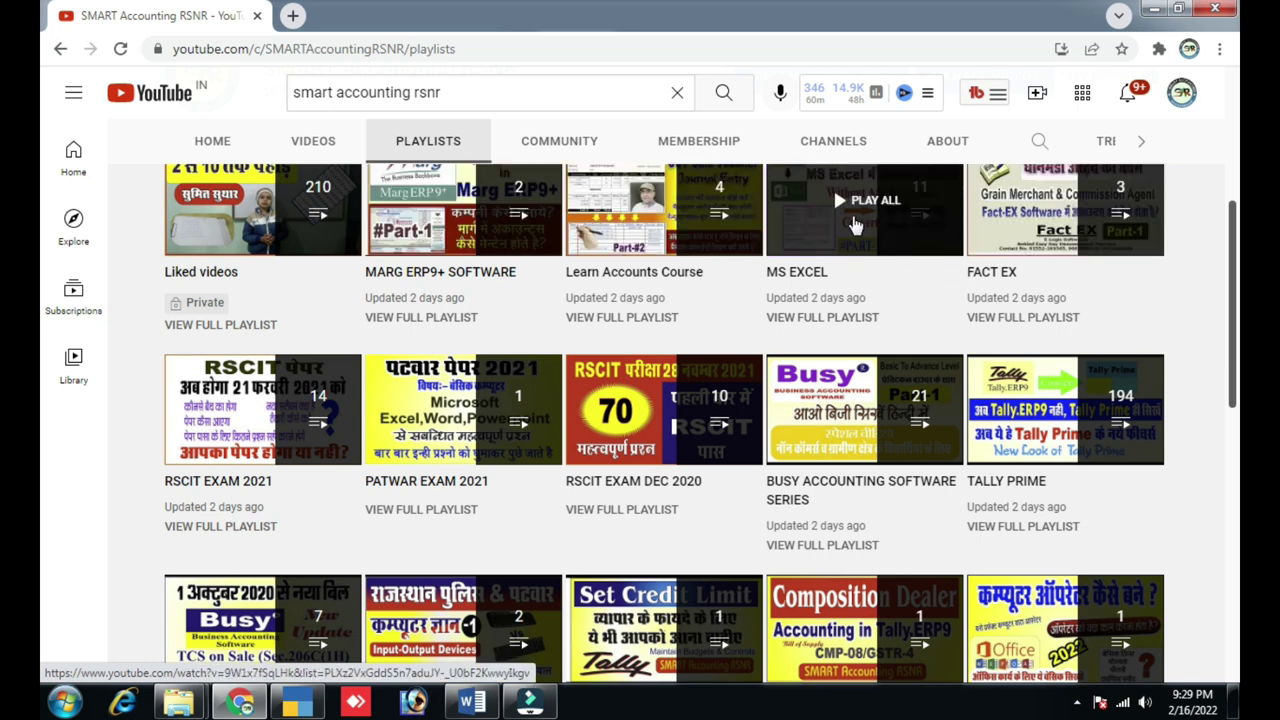
scroll(855, 225, down, 2)
scroll(833, 280, up, 2)
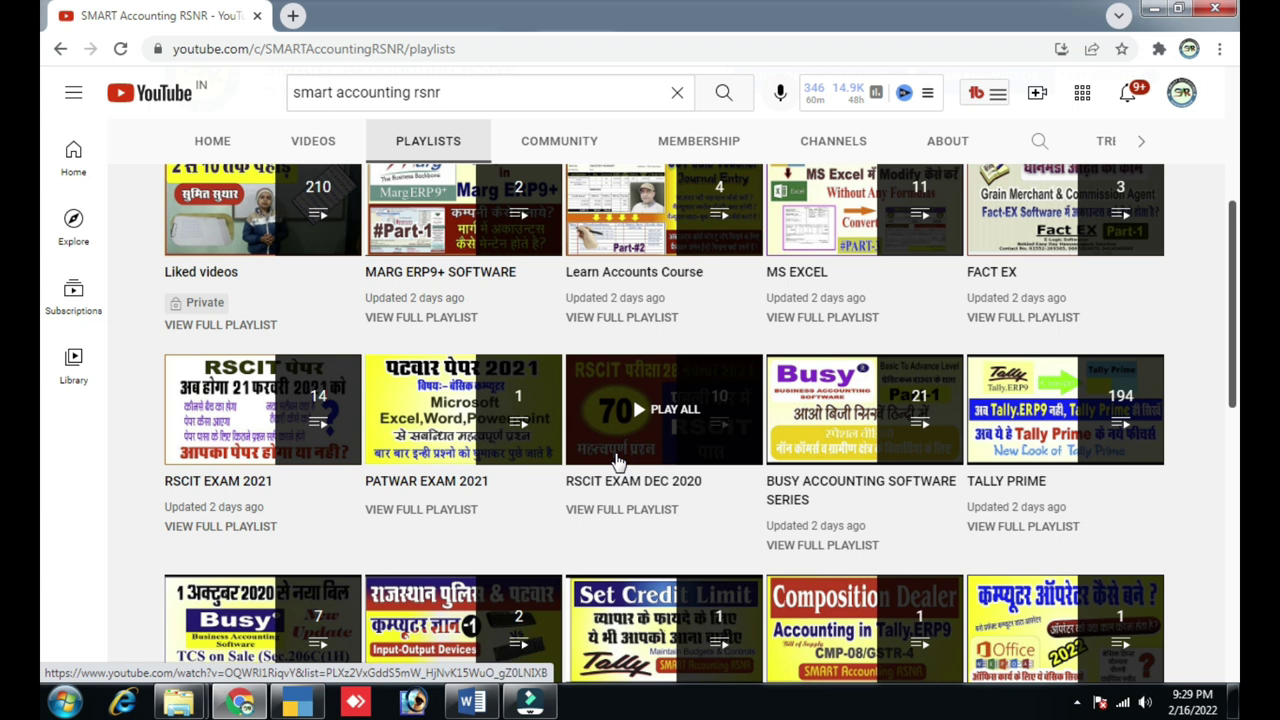
scroll(617, 460, down, 1)
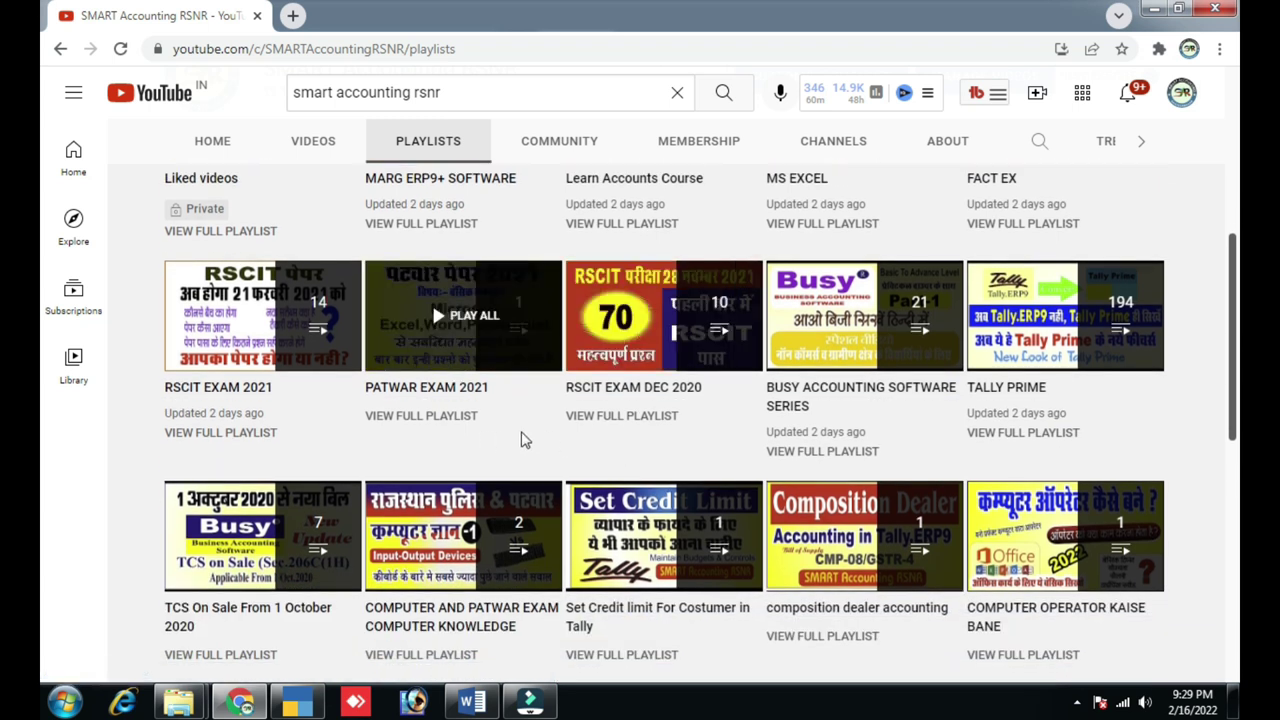
scroll(600, 376, down, 7)
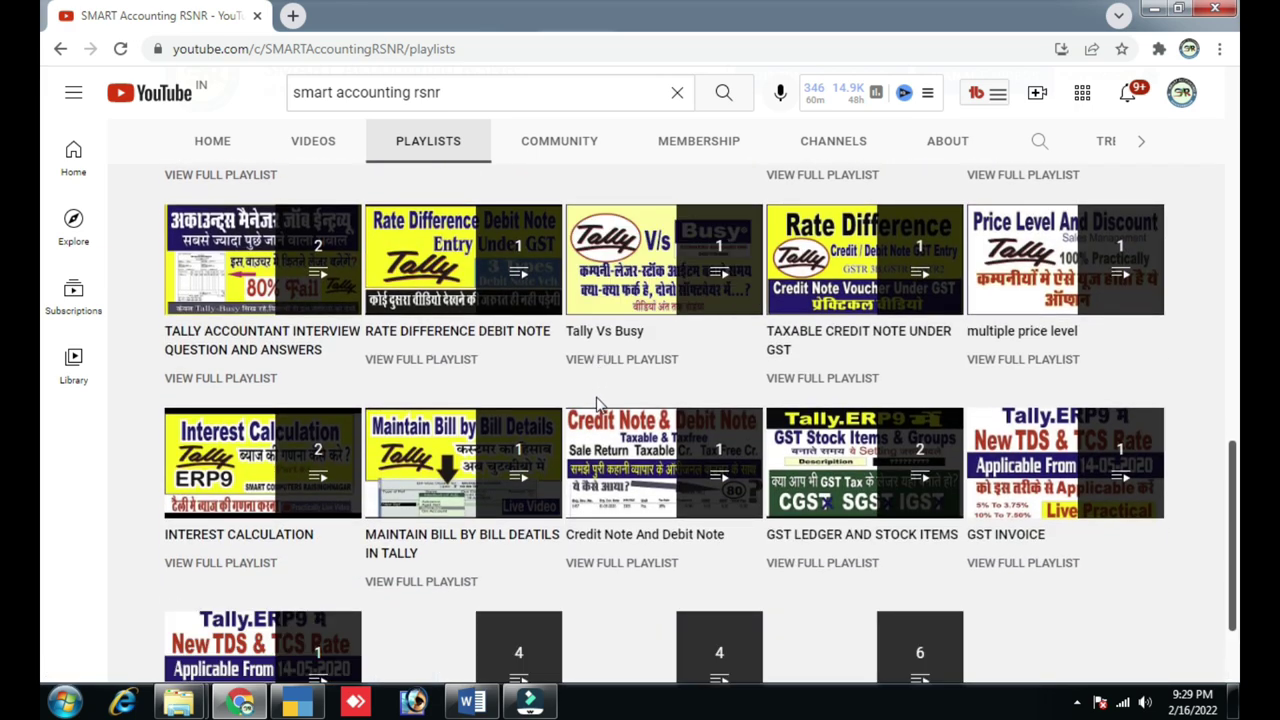
scroll(598, 390, down, 2)
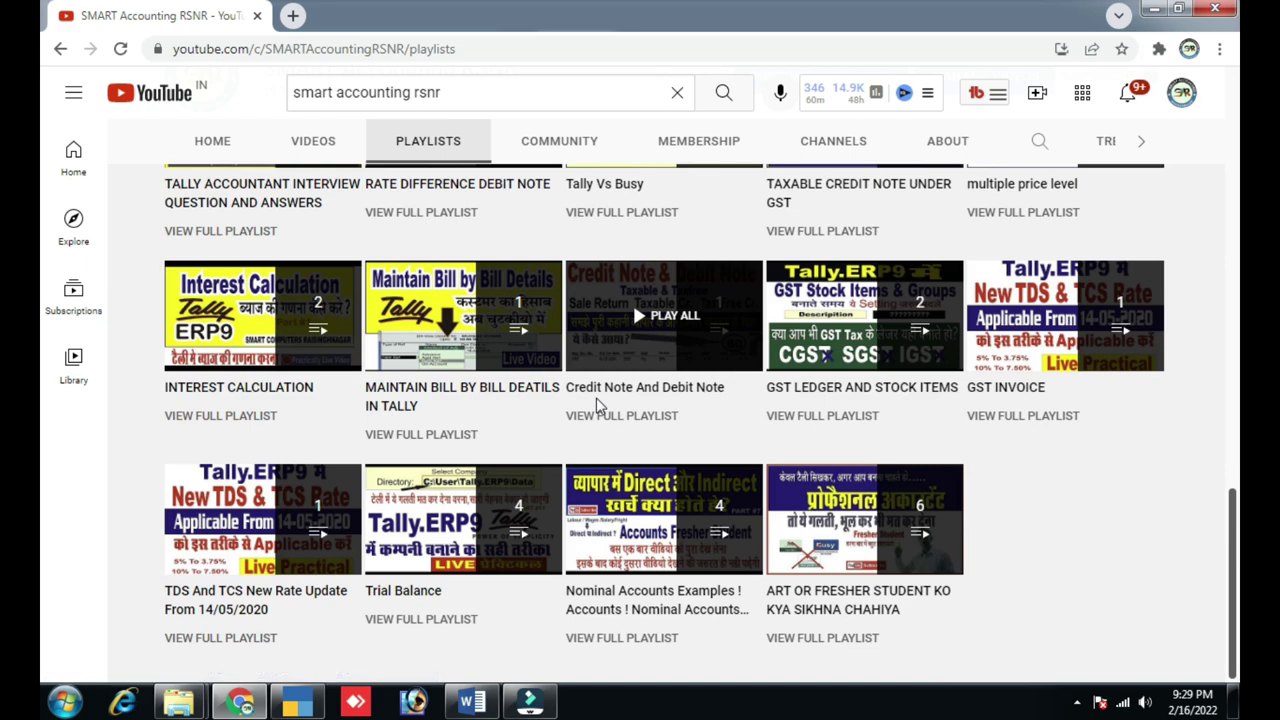
scroll(598, 405, up, 10)
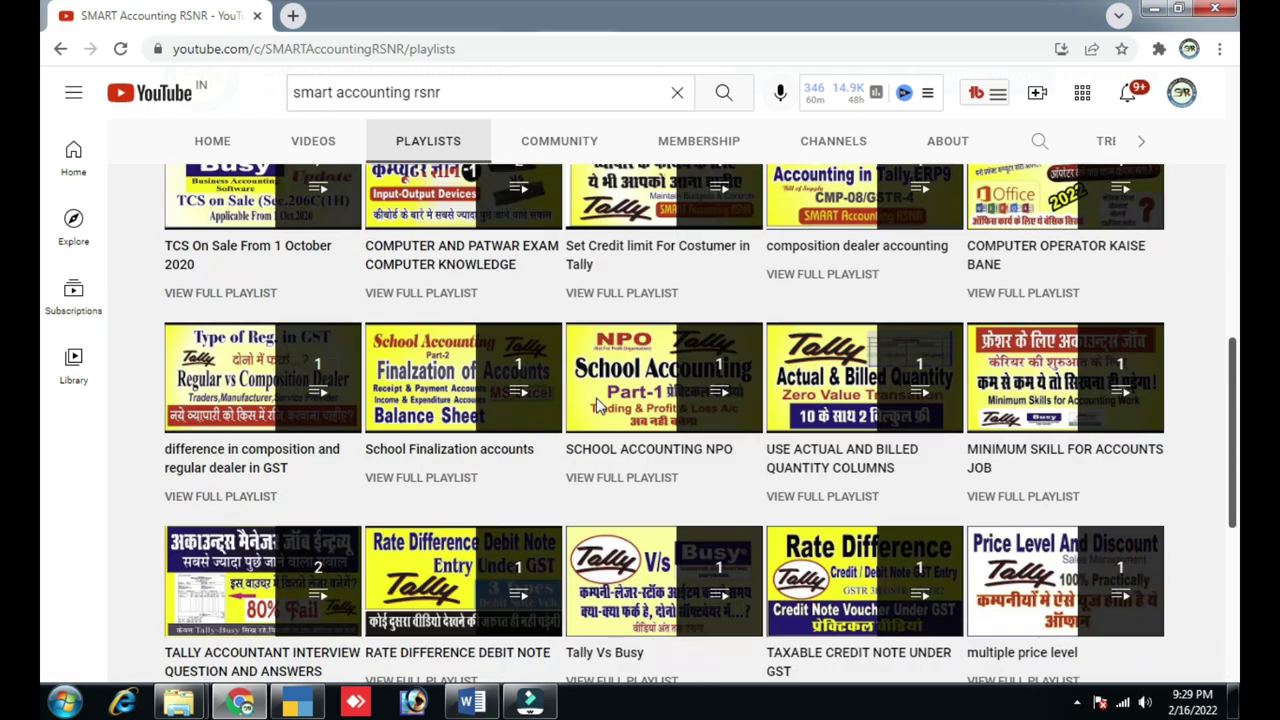
scroll(598, 405, up, 1)
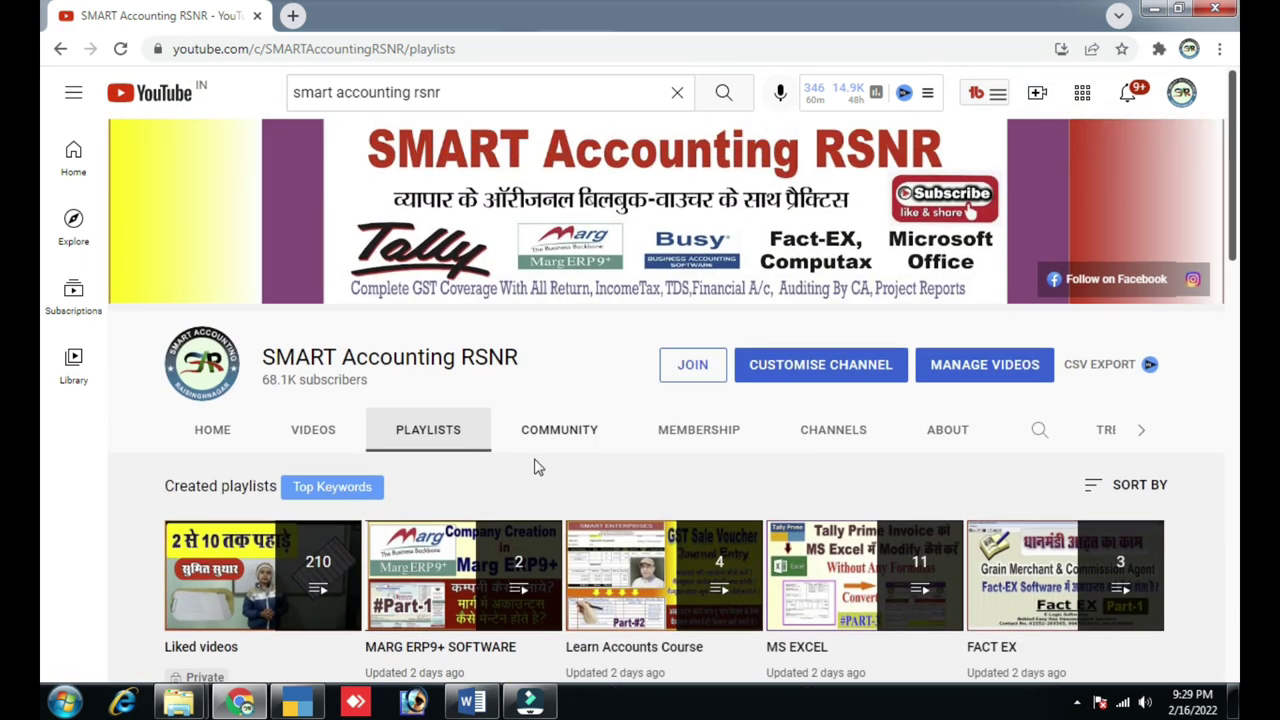
click(297, 703)
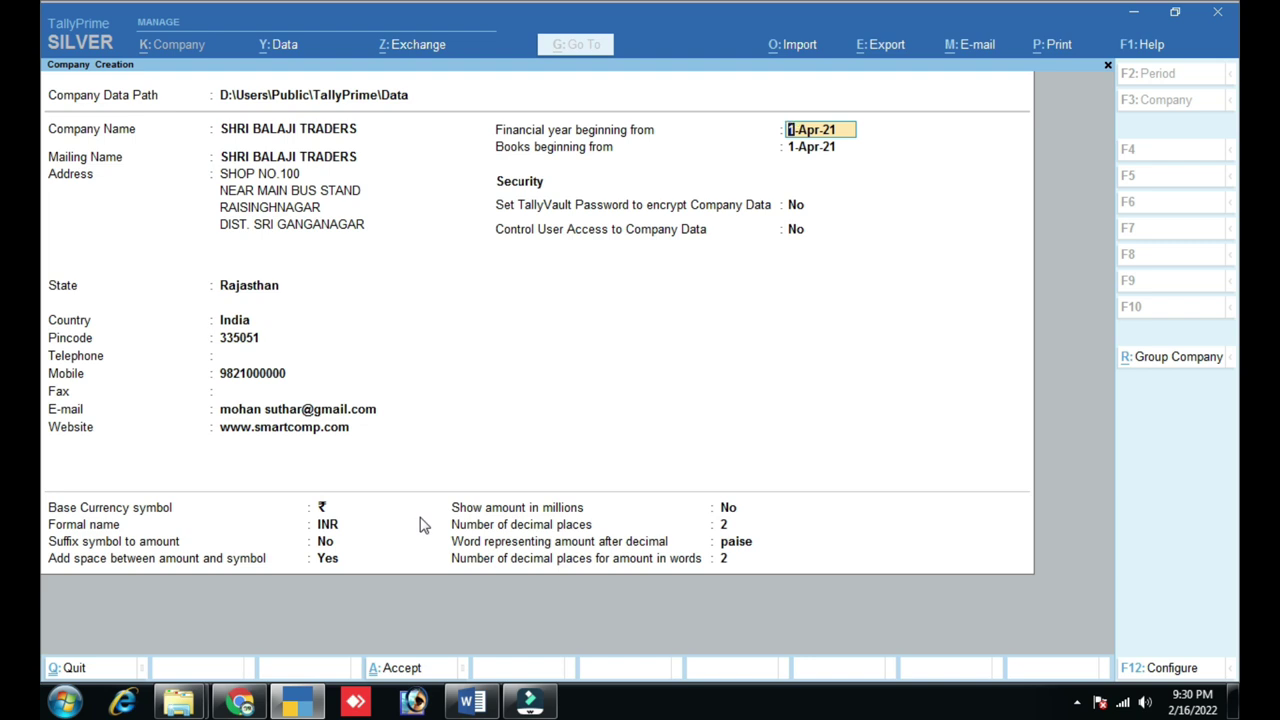
- Accept 1-Apr-21 as both the financial year start and books beginning date
key(Return)
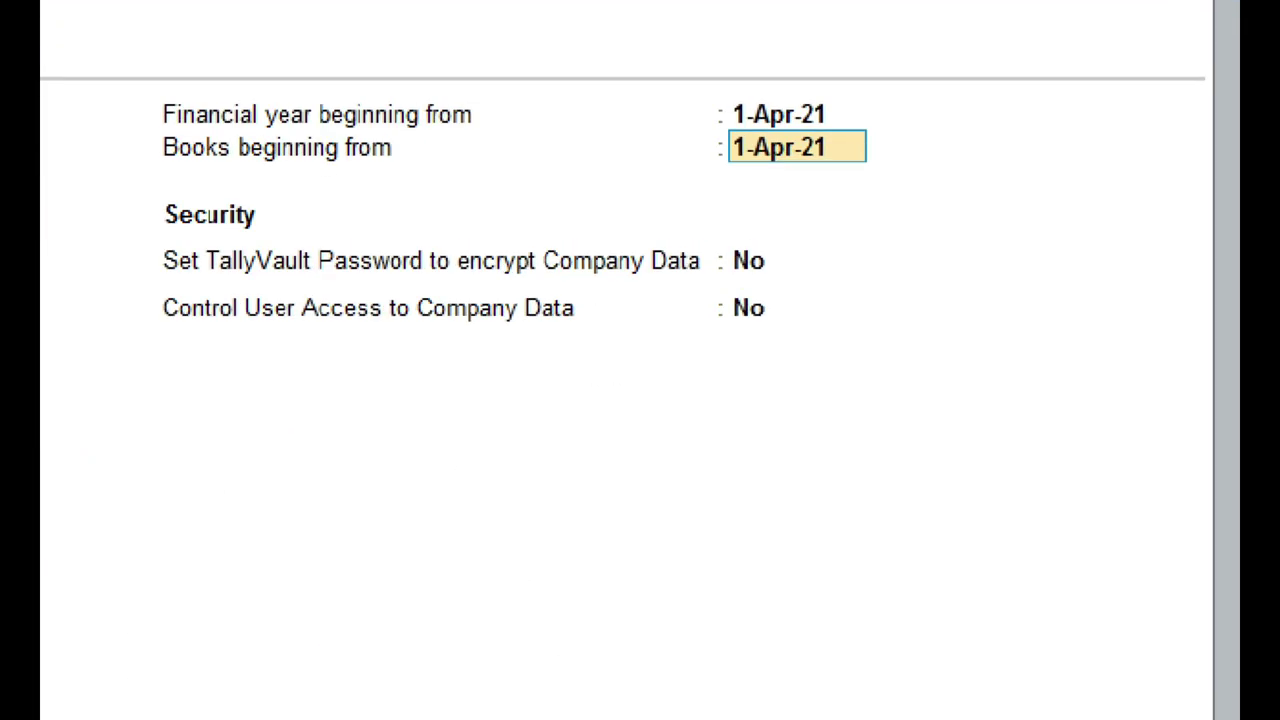
mouse_move(702, 86)
mouse_down()
mouse_move(783, 128)
mouse_move(854, 126)
mouse_up()
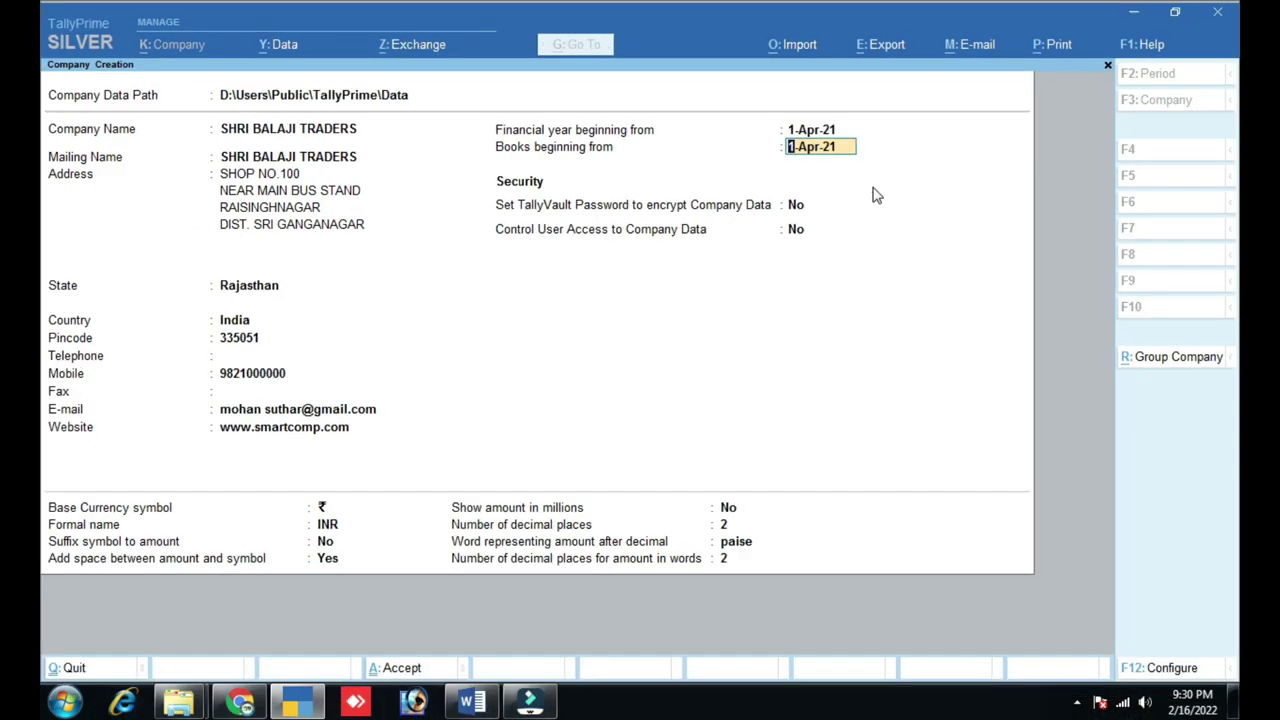
key(Return)
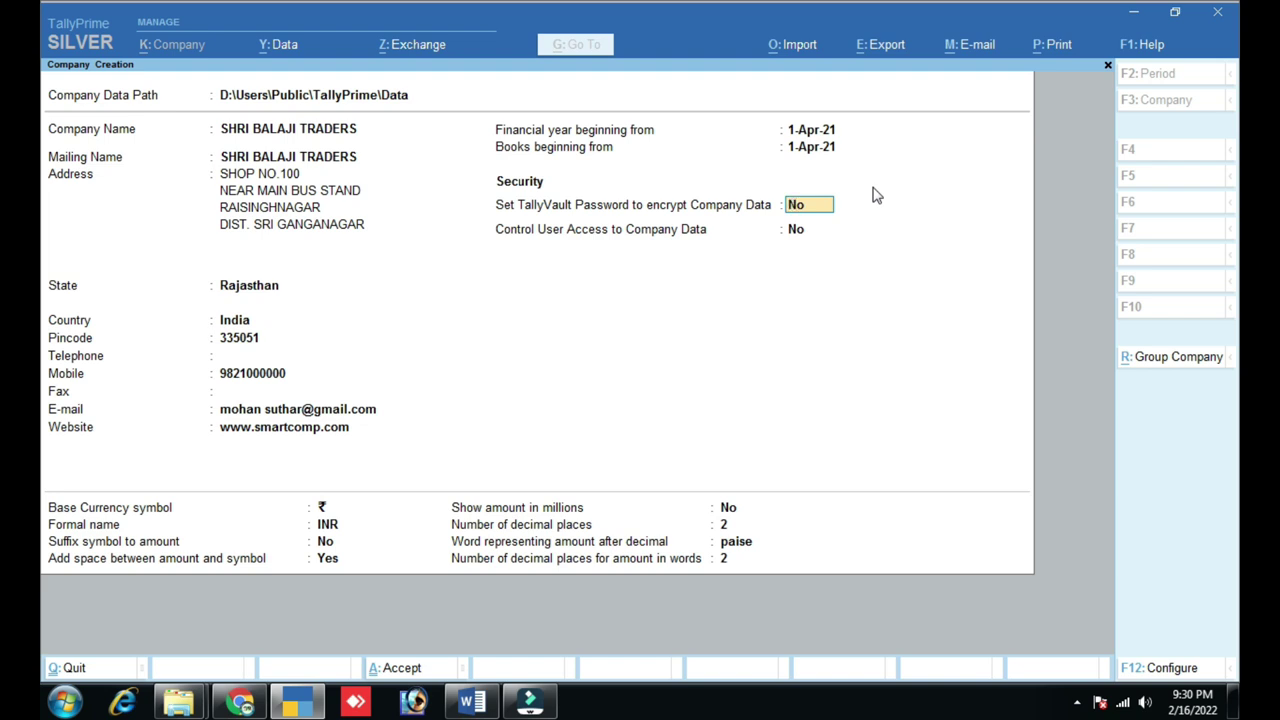
- Set TallyVault Password to Yes with a confirmed password, and Control User Access to Yes
key(y)
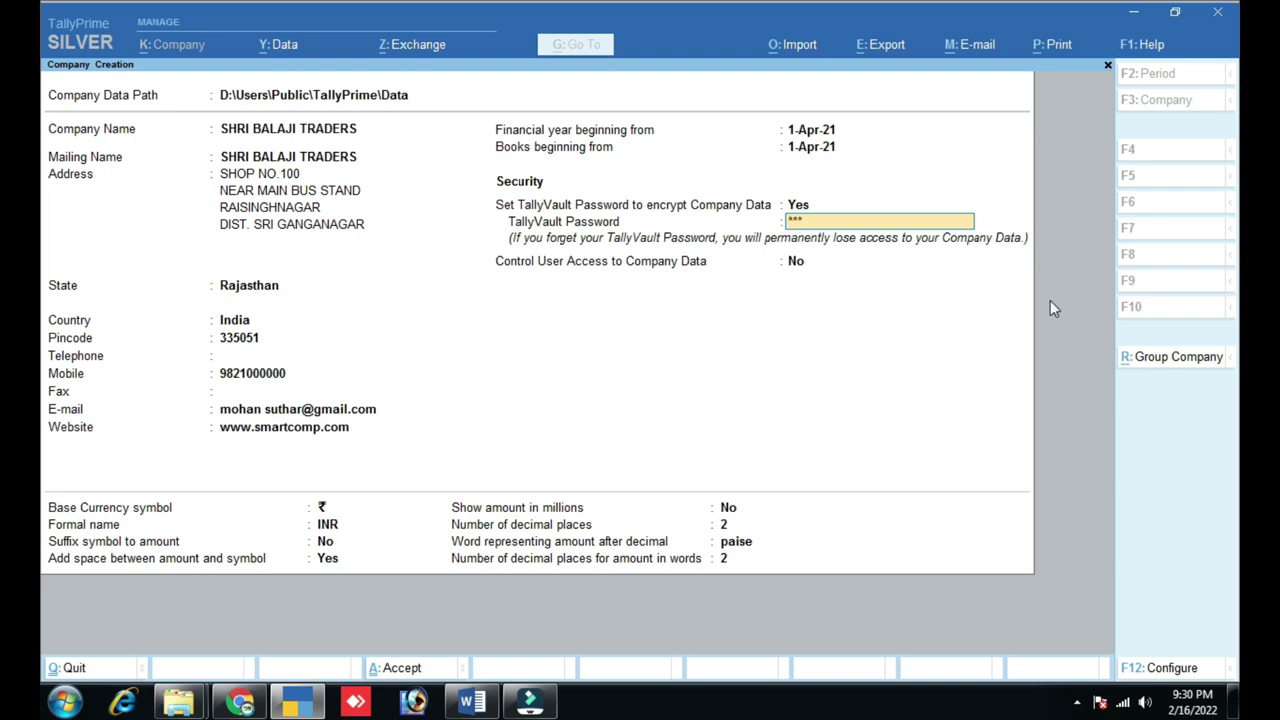
key(Return)
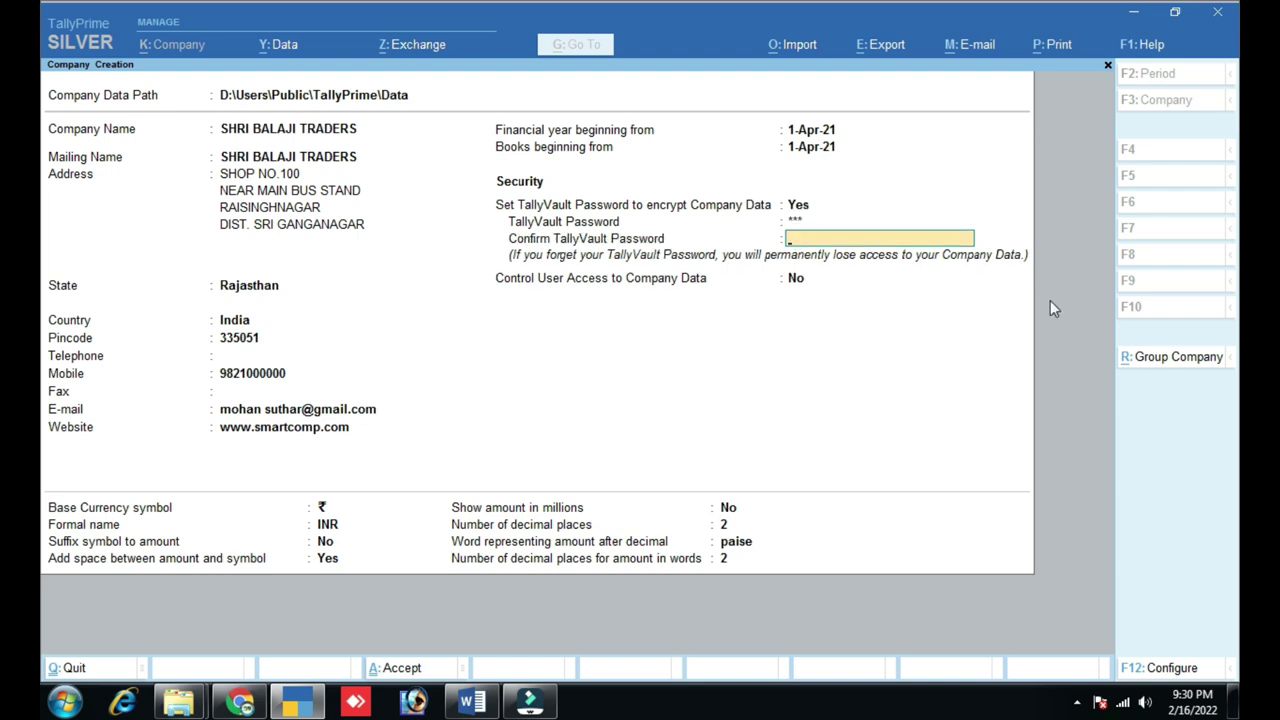
text(***)
key(Return)
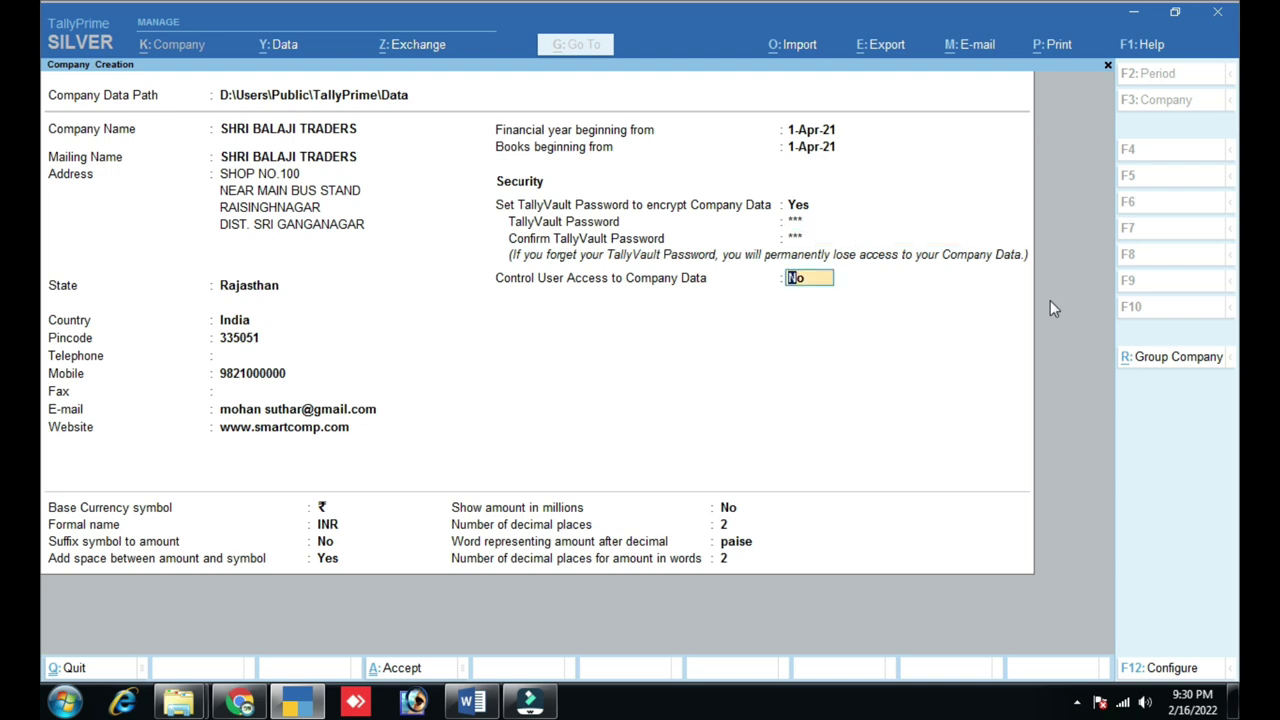
text(y)
key(Return)
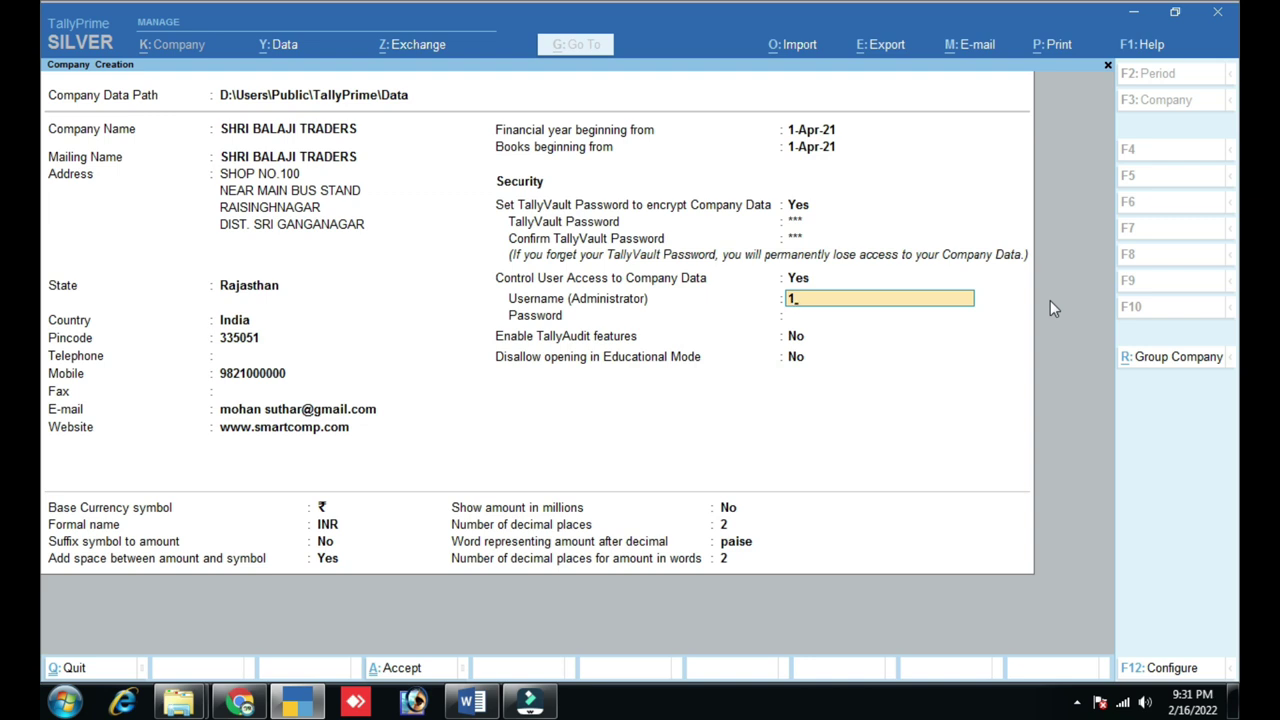
- Enter the administrator username and password, confirm the password, and dismiss the forgotten-password warning
key(Return)
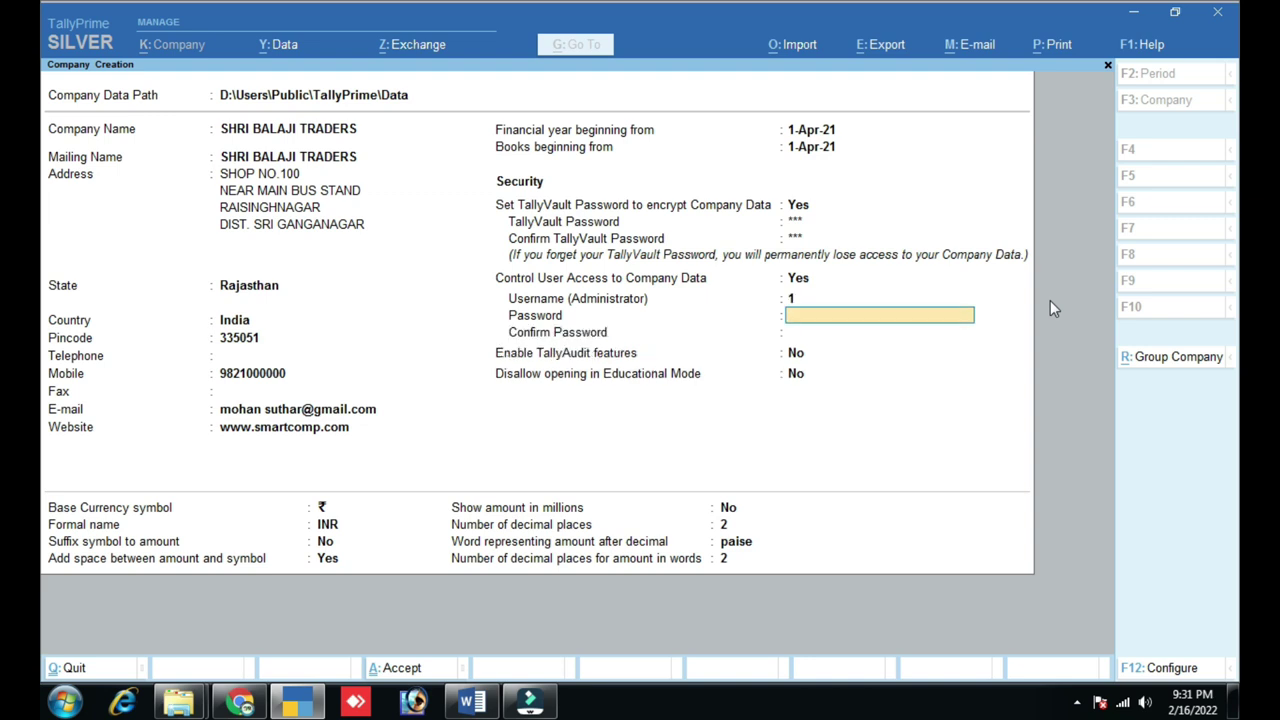
text(1)
key(Return)
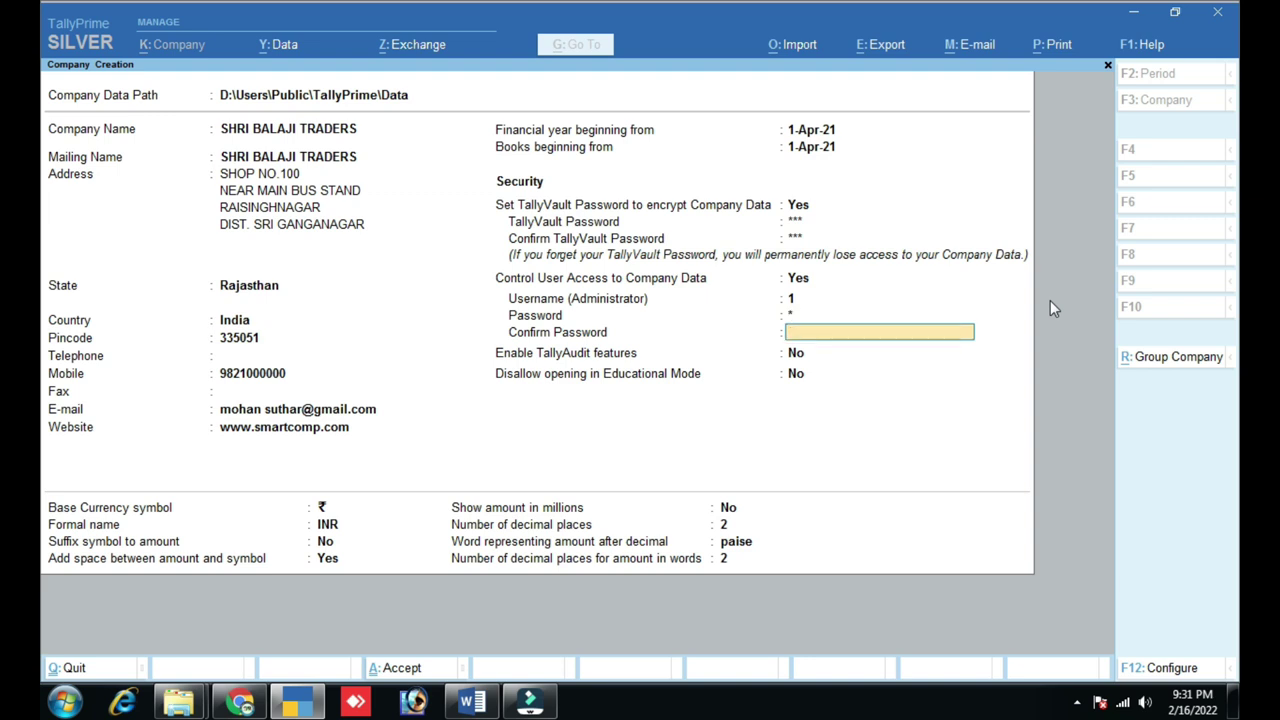
text(1)
key(Return)
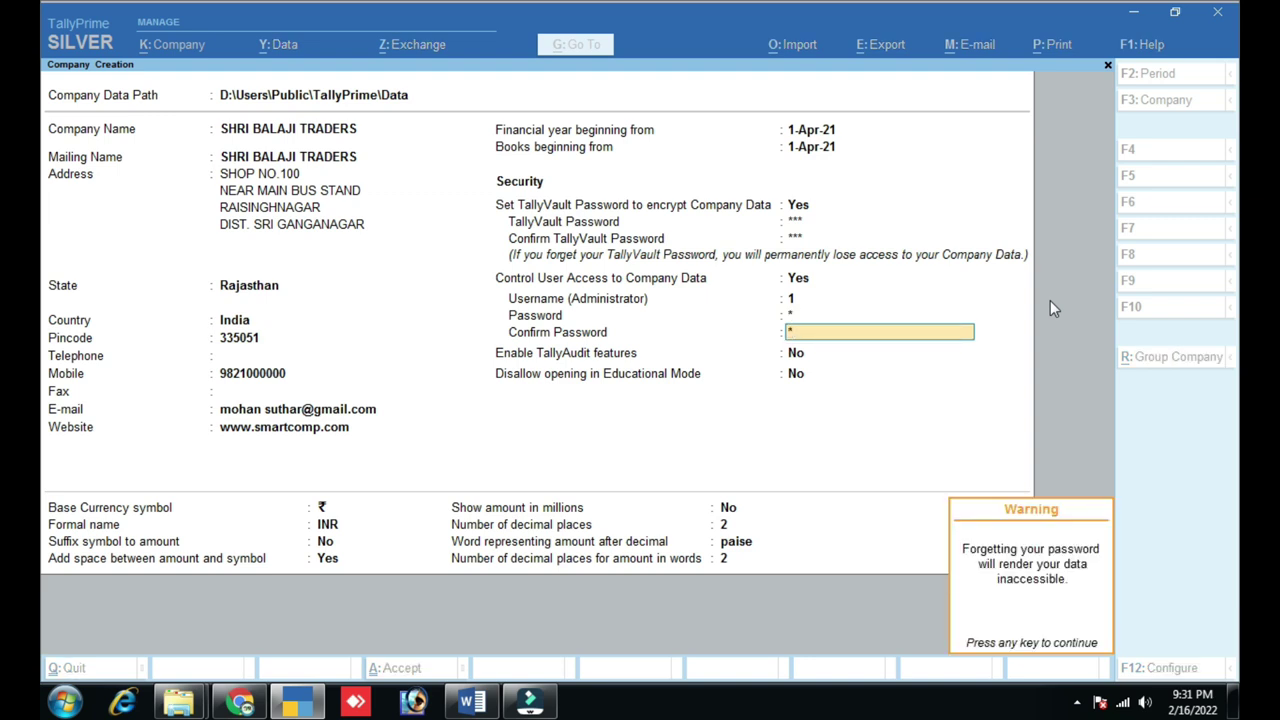
key(Return)
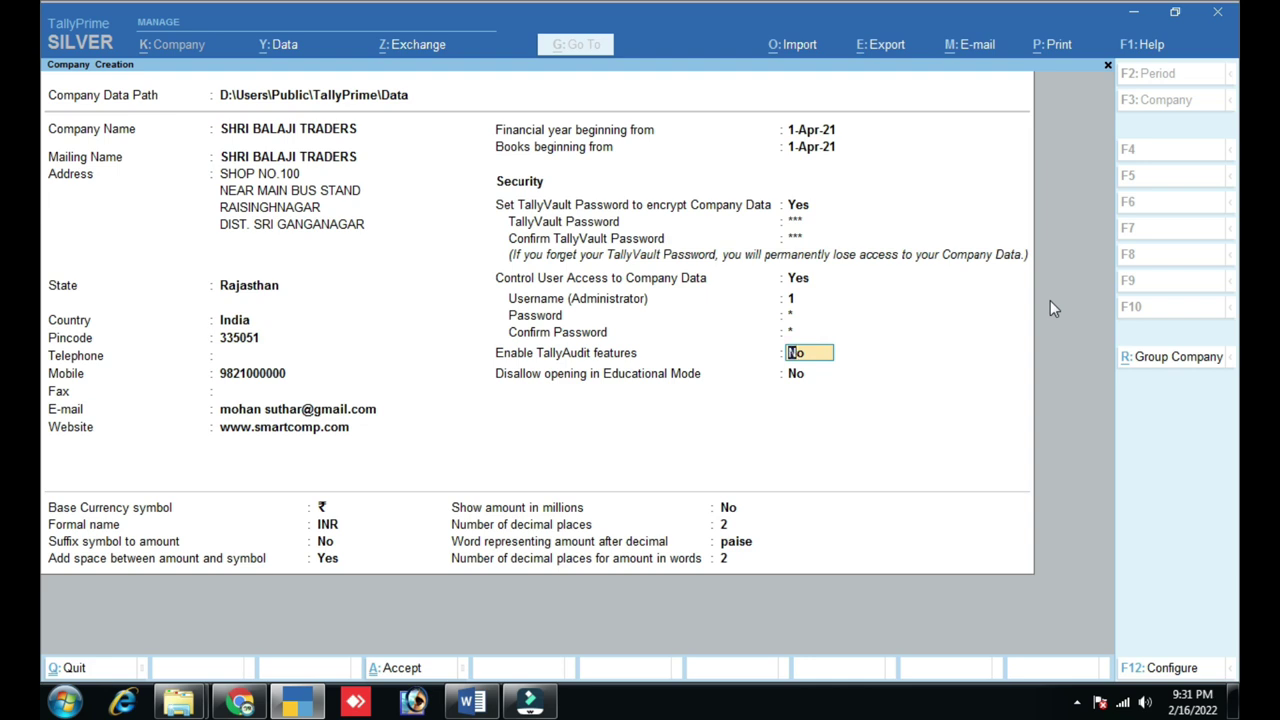
- Set Enable TallyAudit features to Yes and leave Educational Mode disallow at No
key(y)
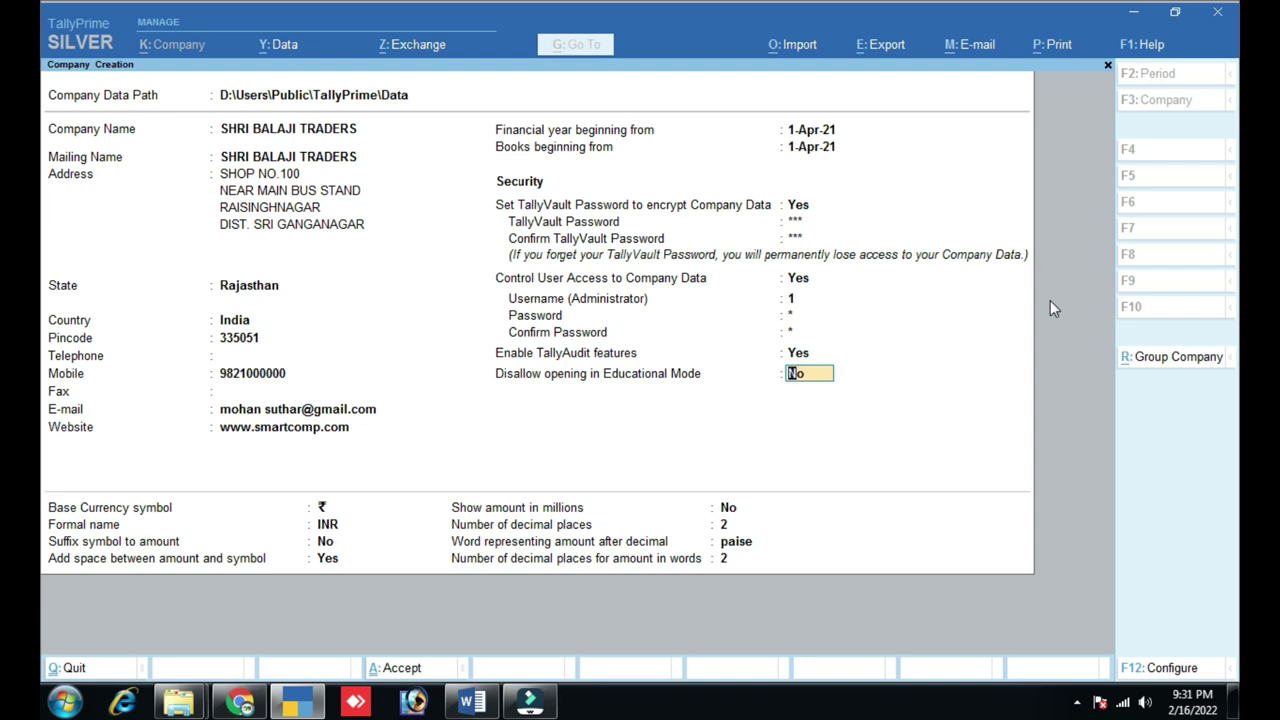
key(Return)
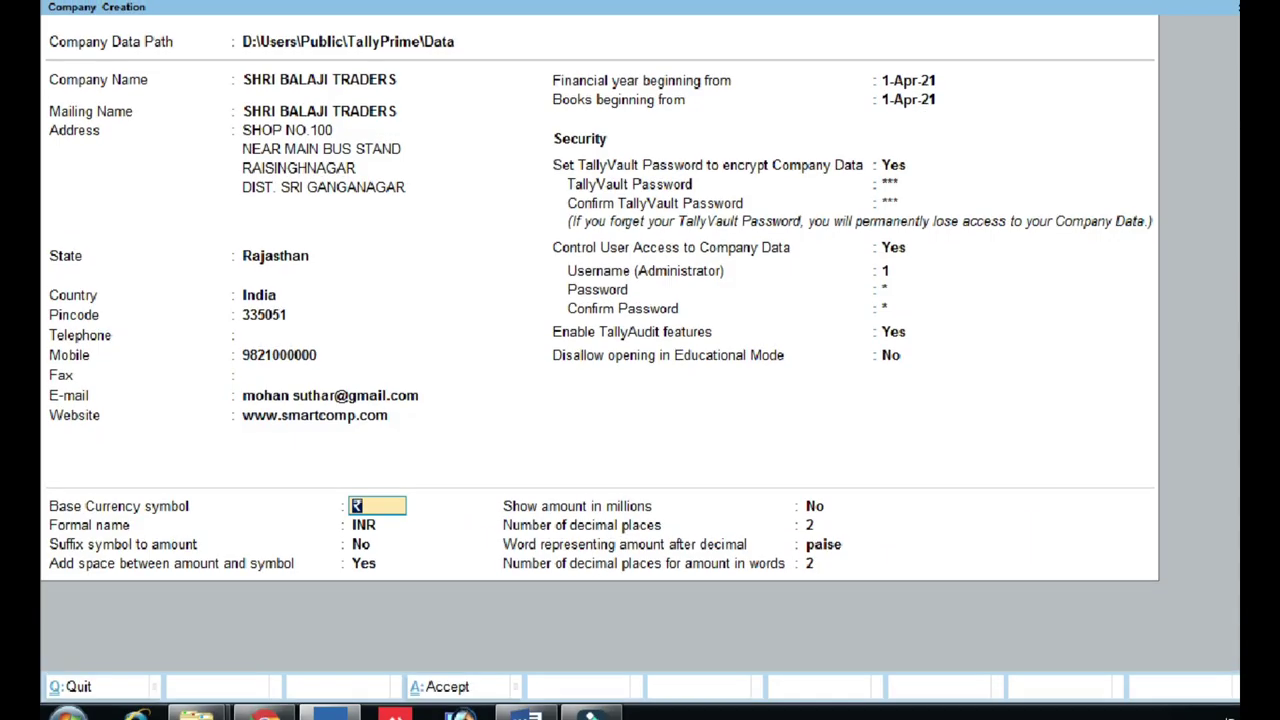
click(68, 465)
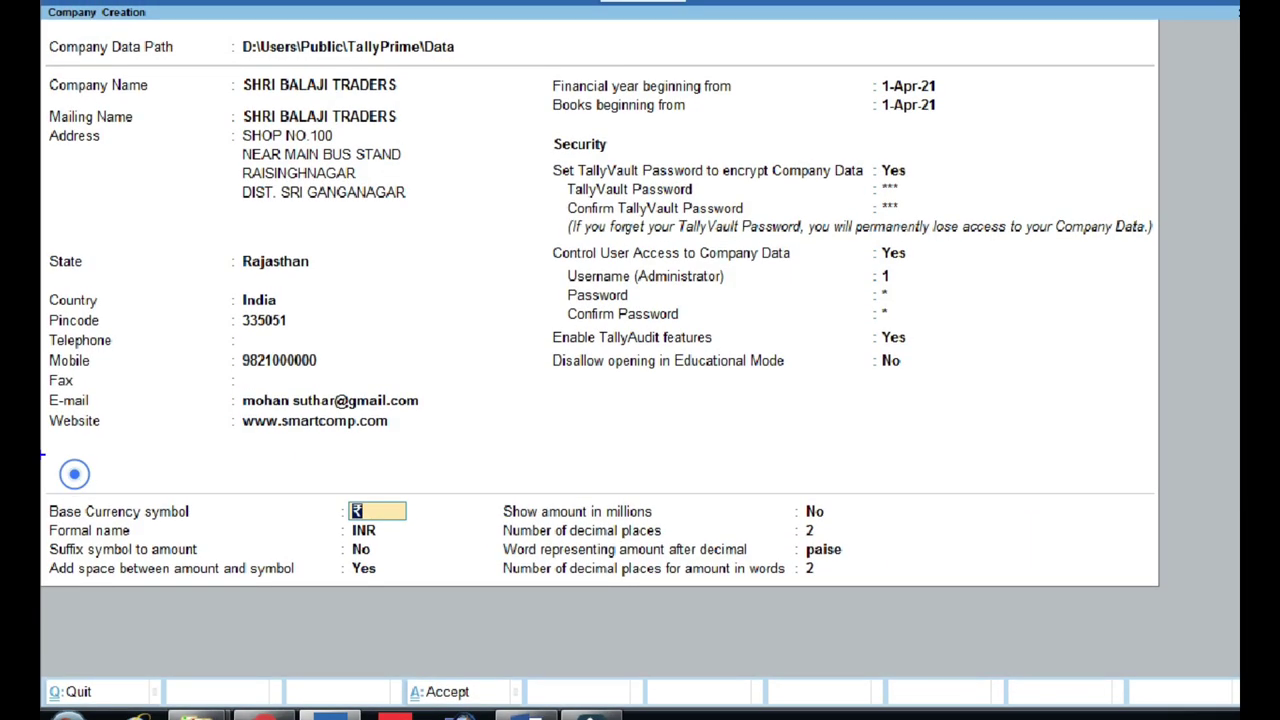
click(68, 465)
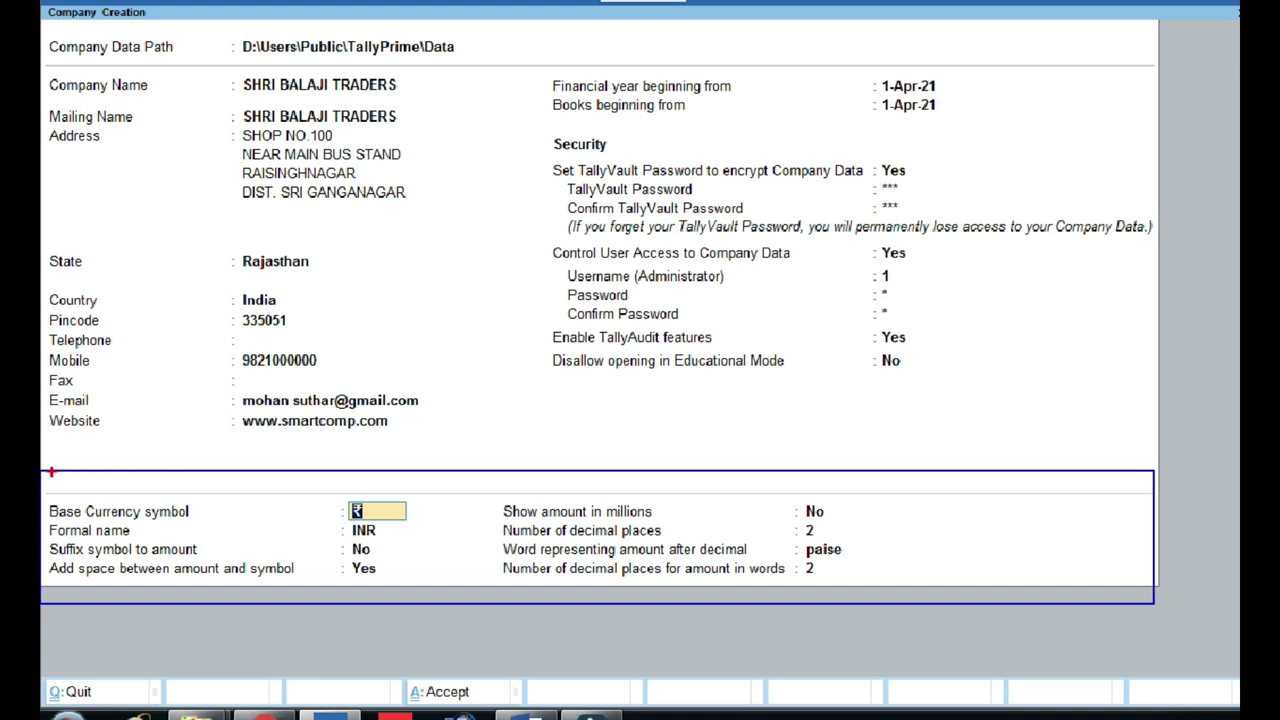
- Switch to the SMART Accounting RSNR YouTube playlists page in the browser
drag(41, 590, 527, 471)
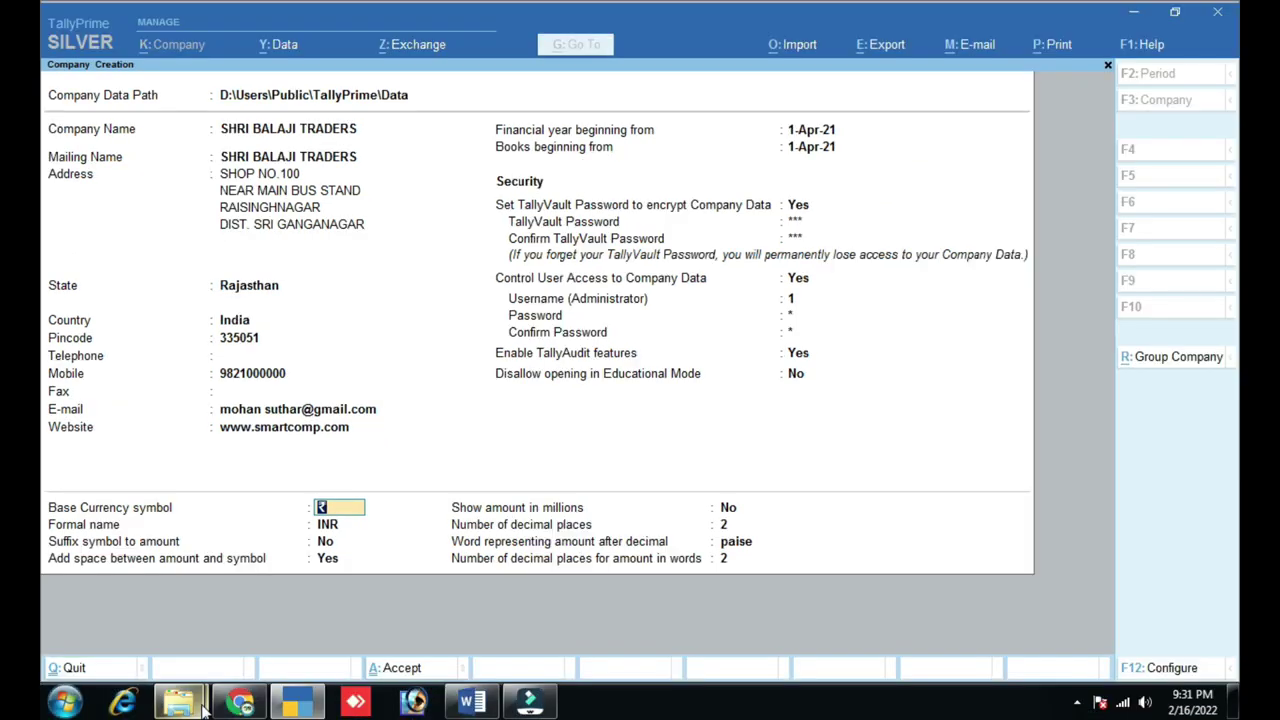
click(239, 702)
scroll(1030, 470, down, 3)
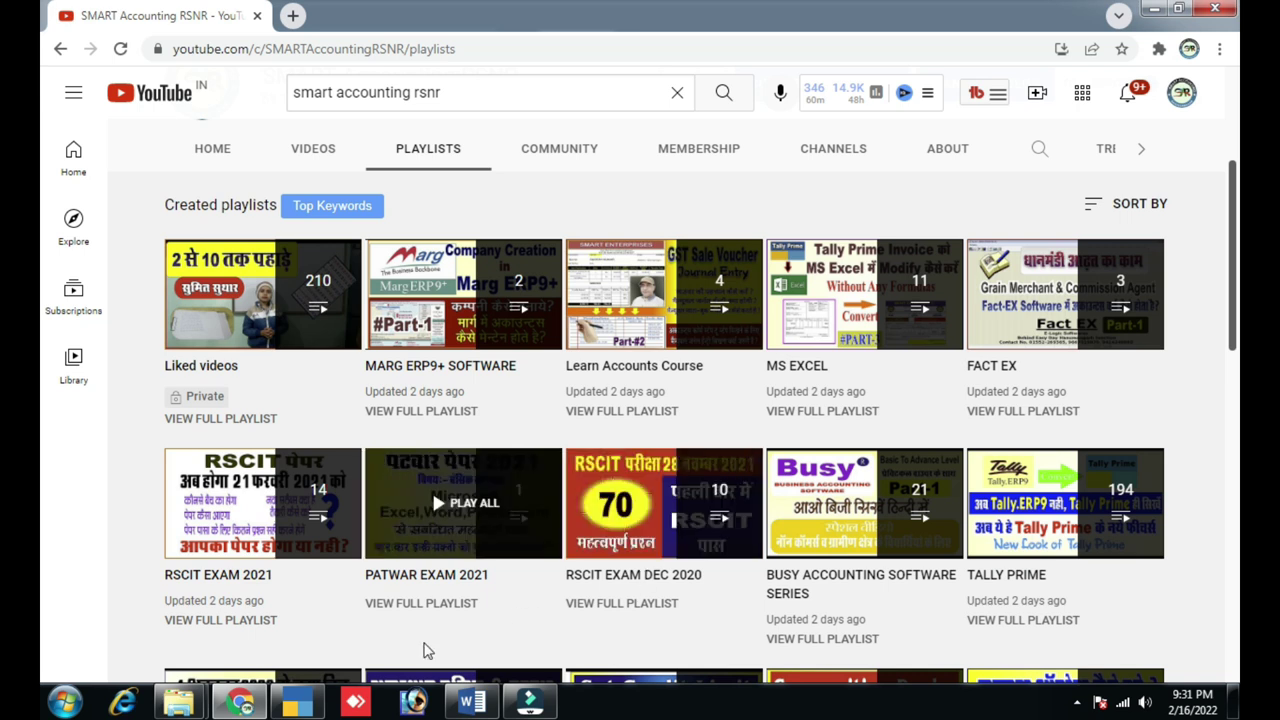
- Bring back TallyPrime's Company Creation form for SHRI BALAJI TRADERS from the taskbar
click(267, 565)
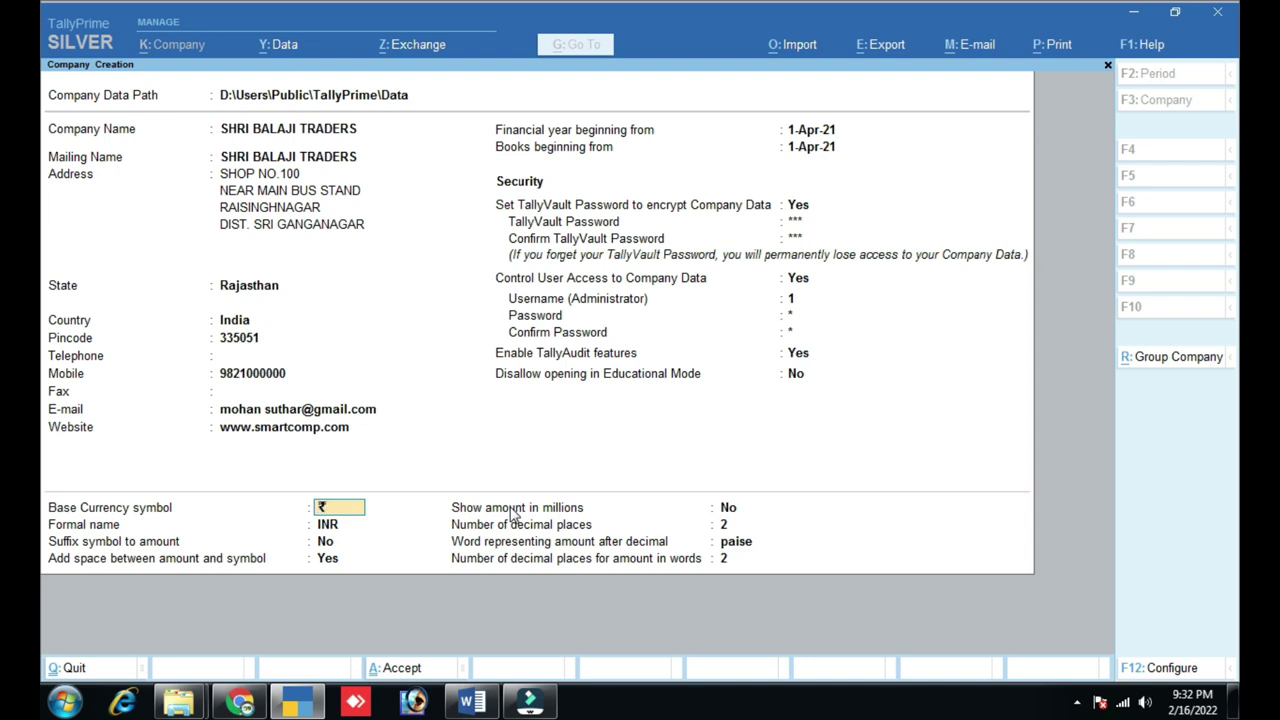
- Step past the ₹ INR currency fields and accept the SHRI BALAJI TRADERS company form
key(Return)
key(Return)
key(Return)
key(Return)
key(Return)
key(Return)
key(Return)
key(Return)
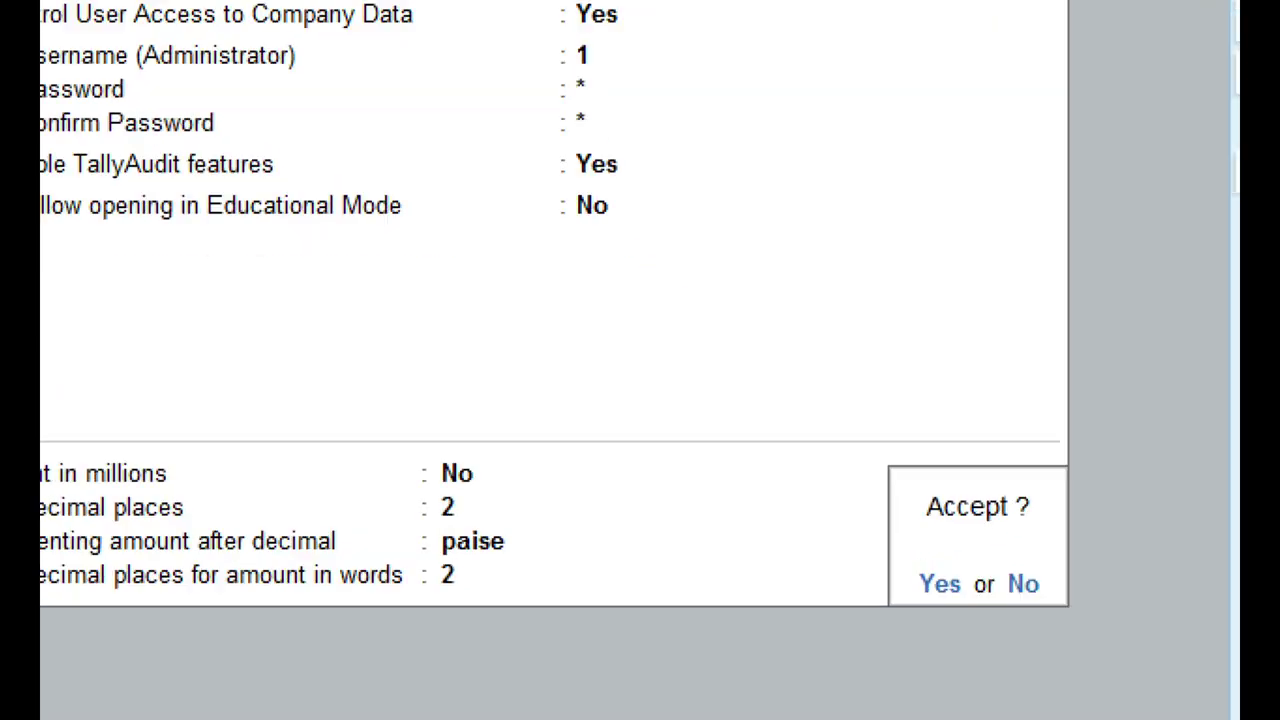
click(998, 541)
drag(915, 482, 1004, 594)
mouse_move(1010, 648)
mouse_down()
mouse_move(1090, 434)
mouse_move(772, 569)
mouse_up()
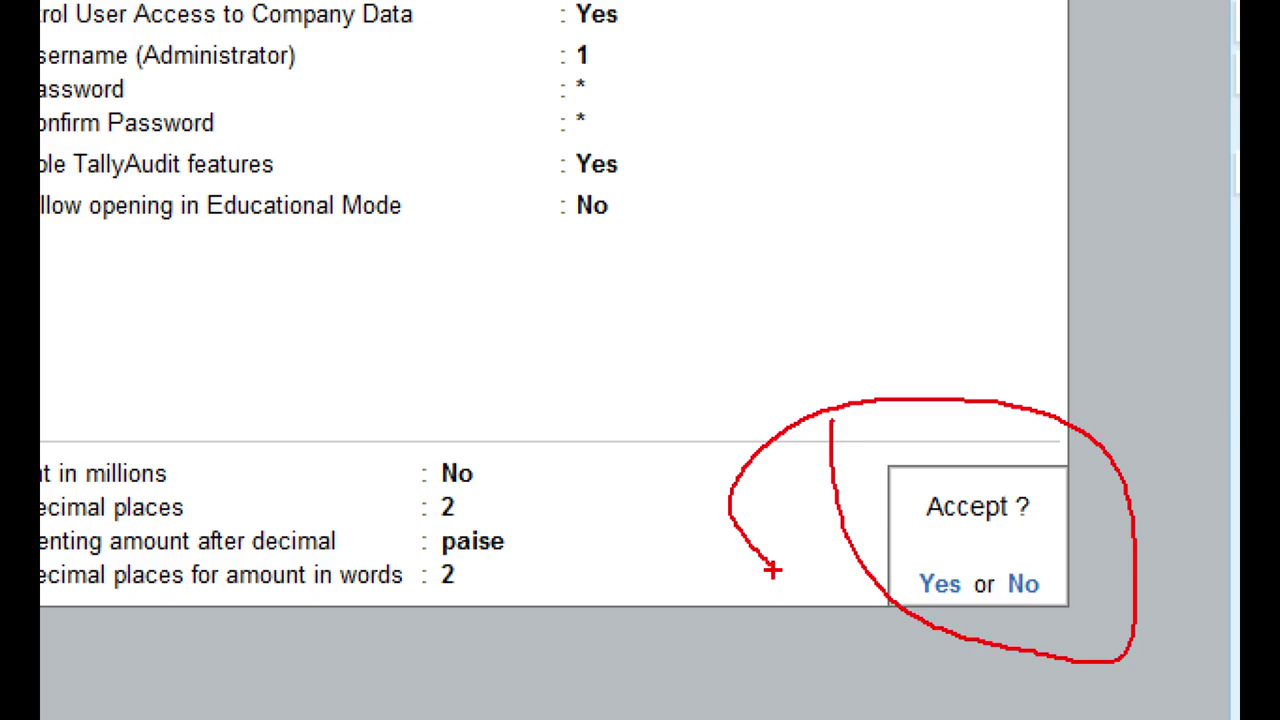
key(Escape)
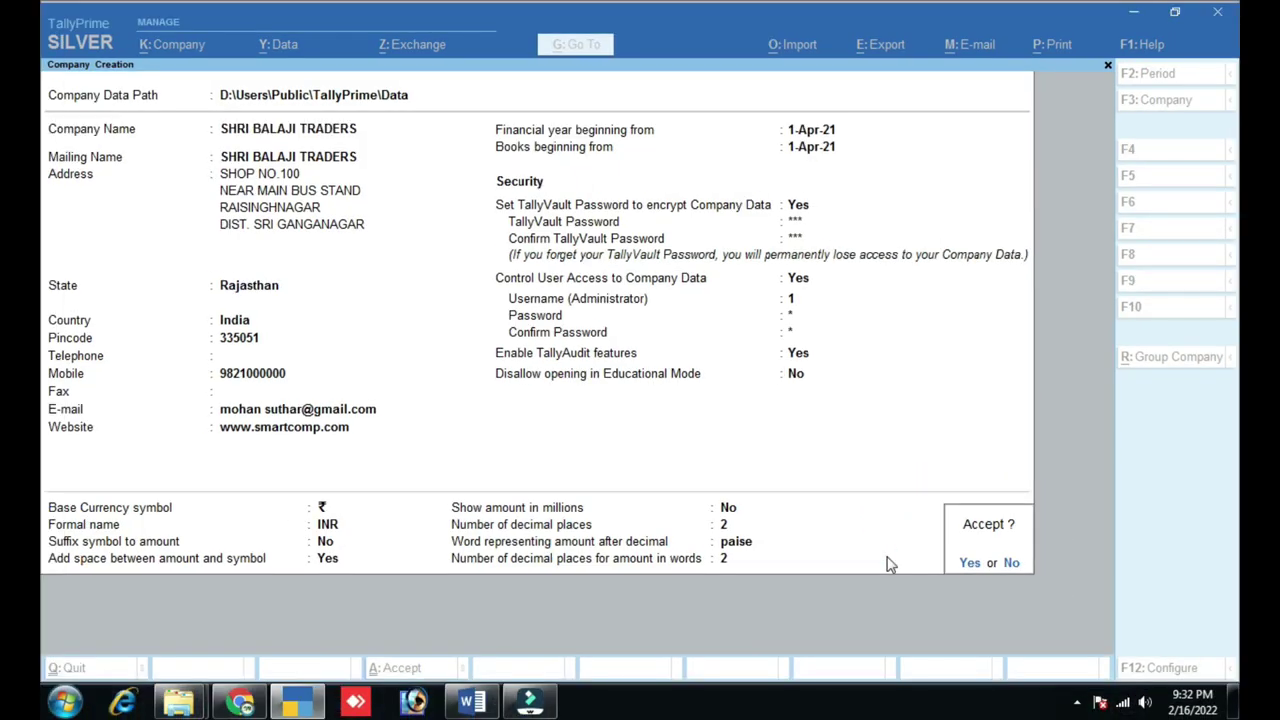
key(Return)
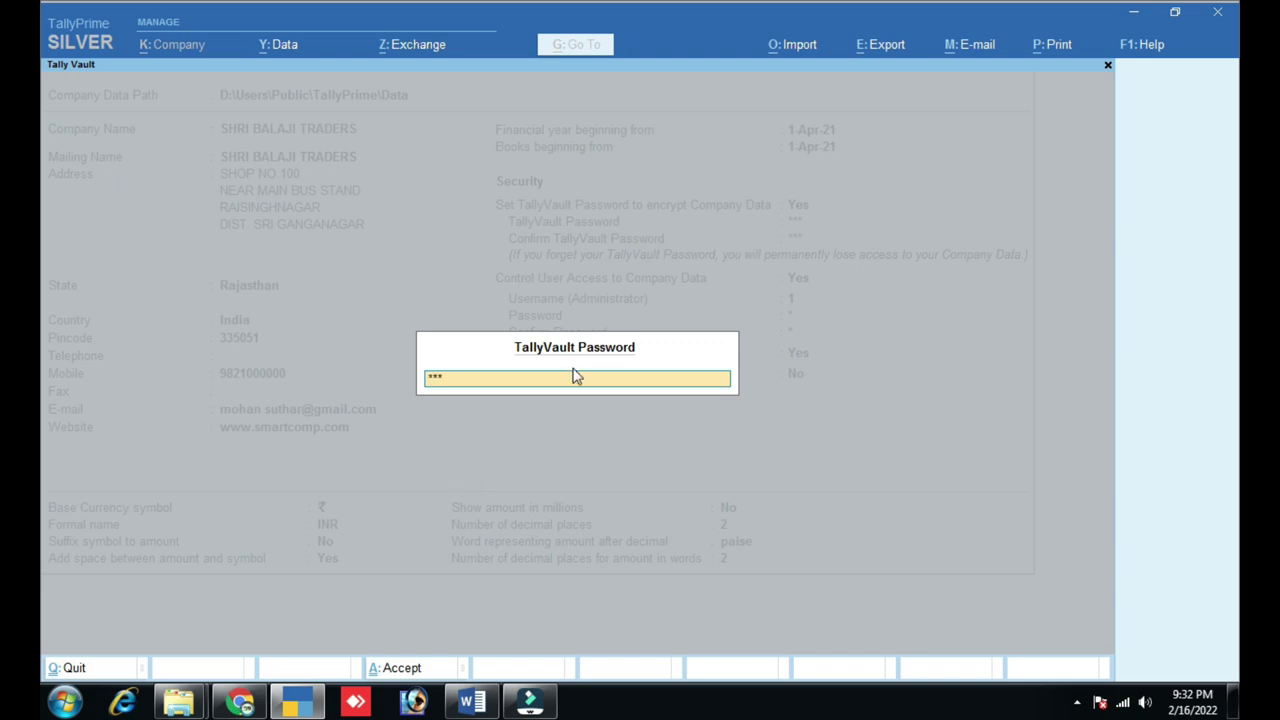
- Submit the TallyVault password, then log in with the administrator username and password
key(Return)
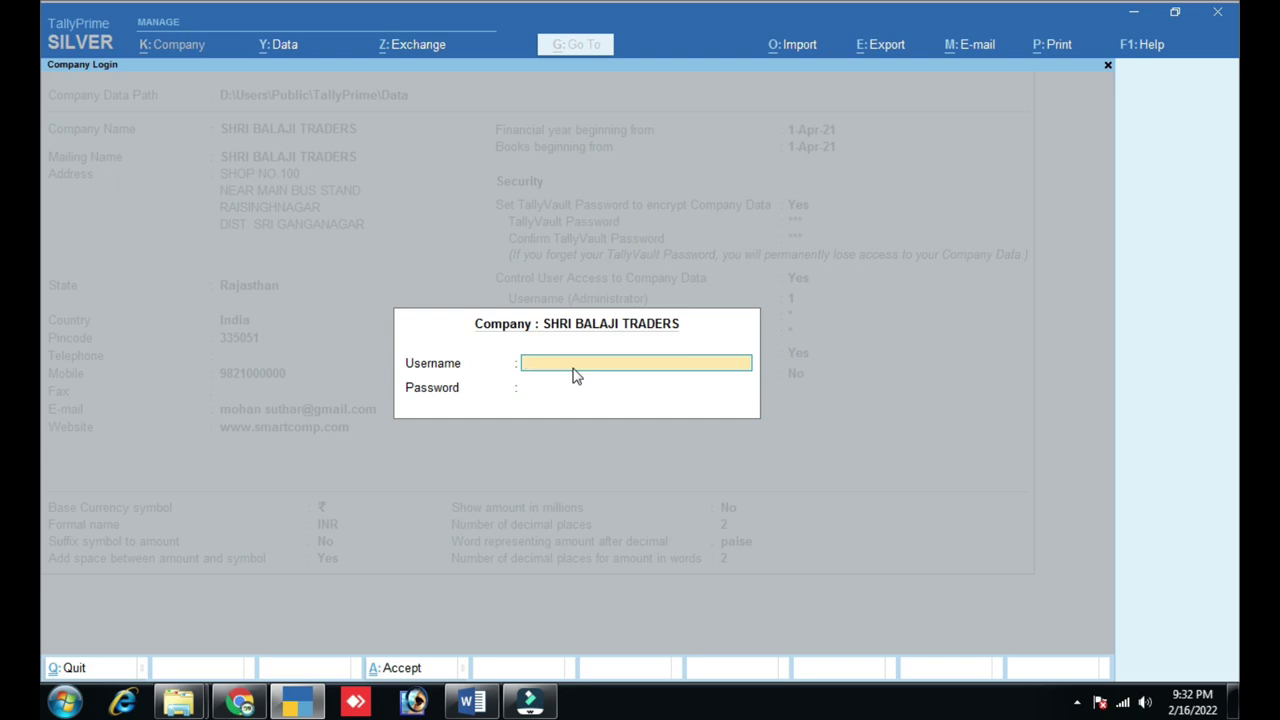
text(1)
key(Return)
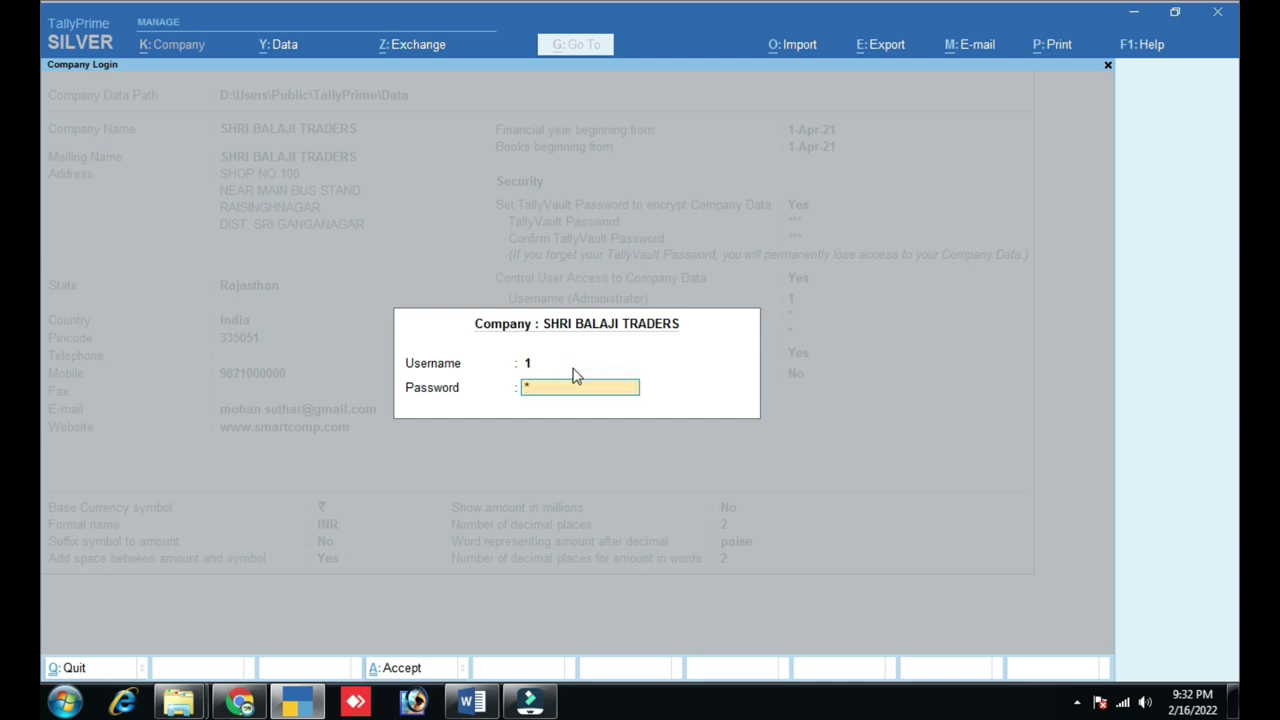
text(1)
key(Return)
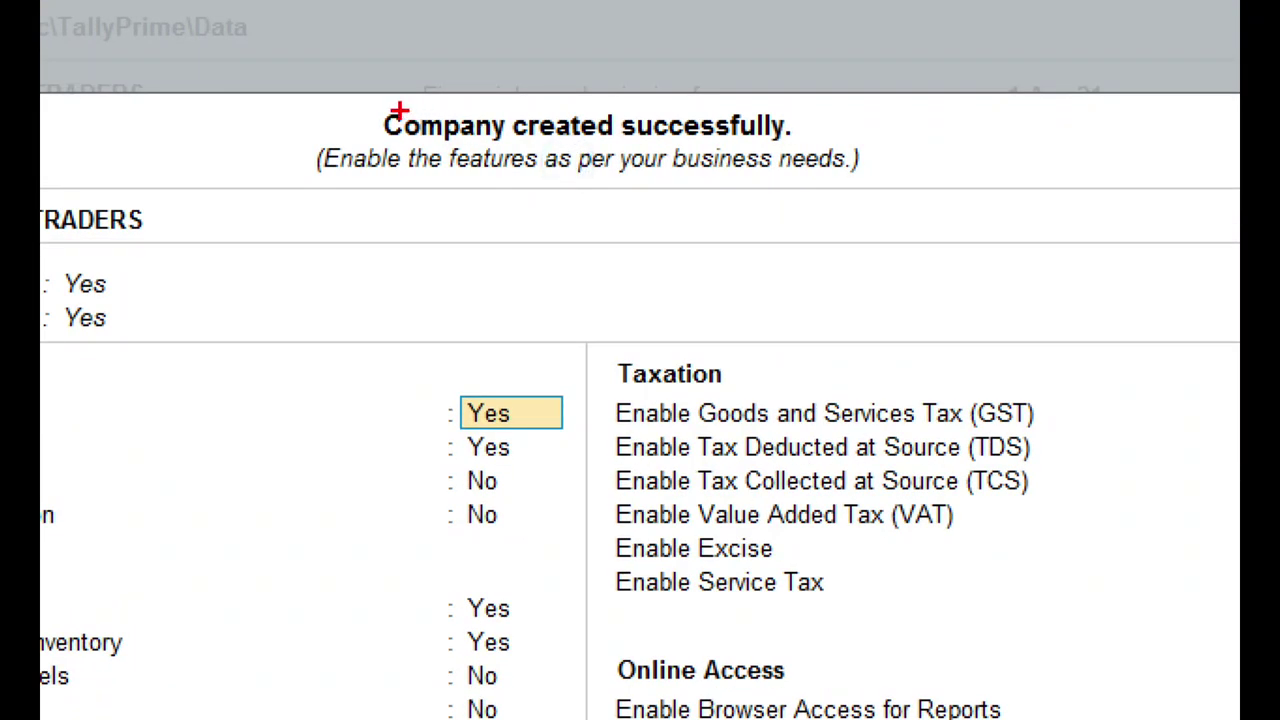
- Leave the 'Company created successfully' features screen and quit to the Gateway of Tally
mouse_move(311, 90)
mouse_down()
mouse_move(414, 229)
mouse_move(966, 212)
mouse_up()
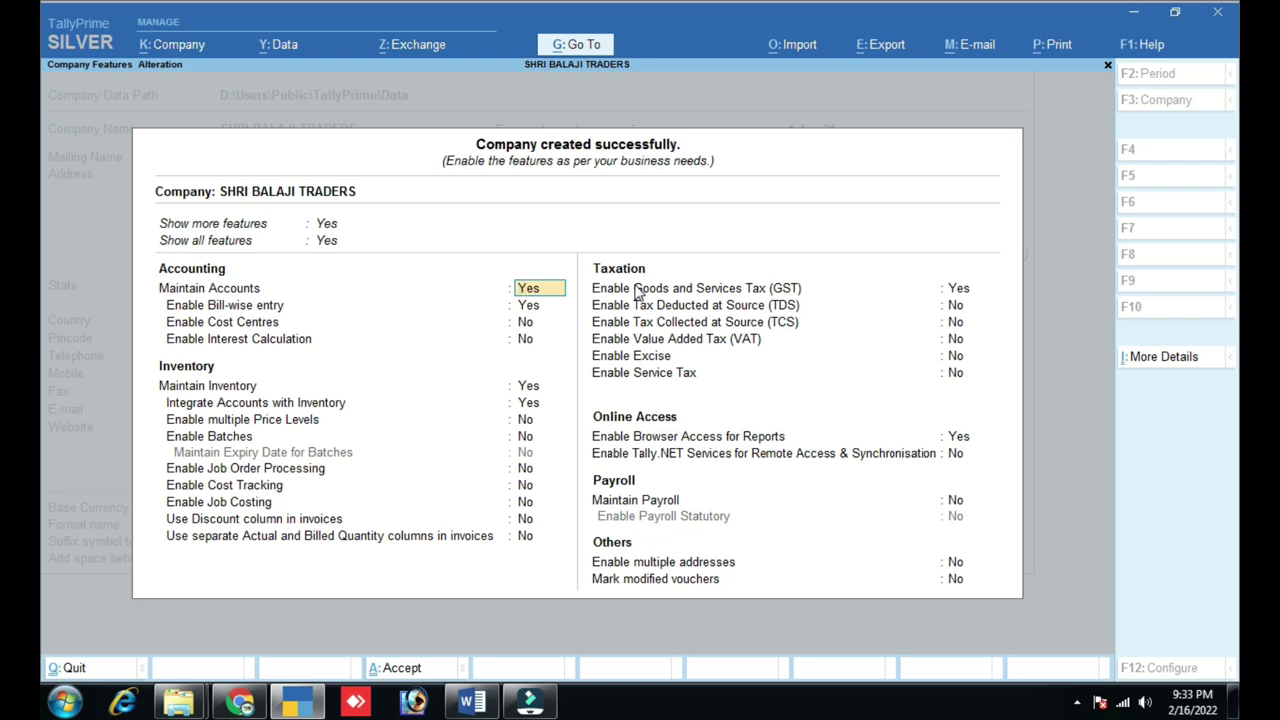
key(Escape)
key(Return)
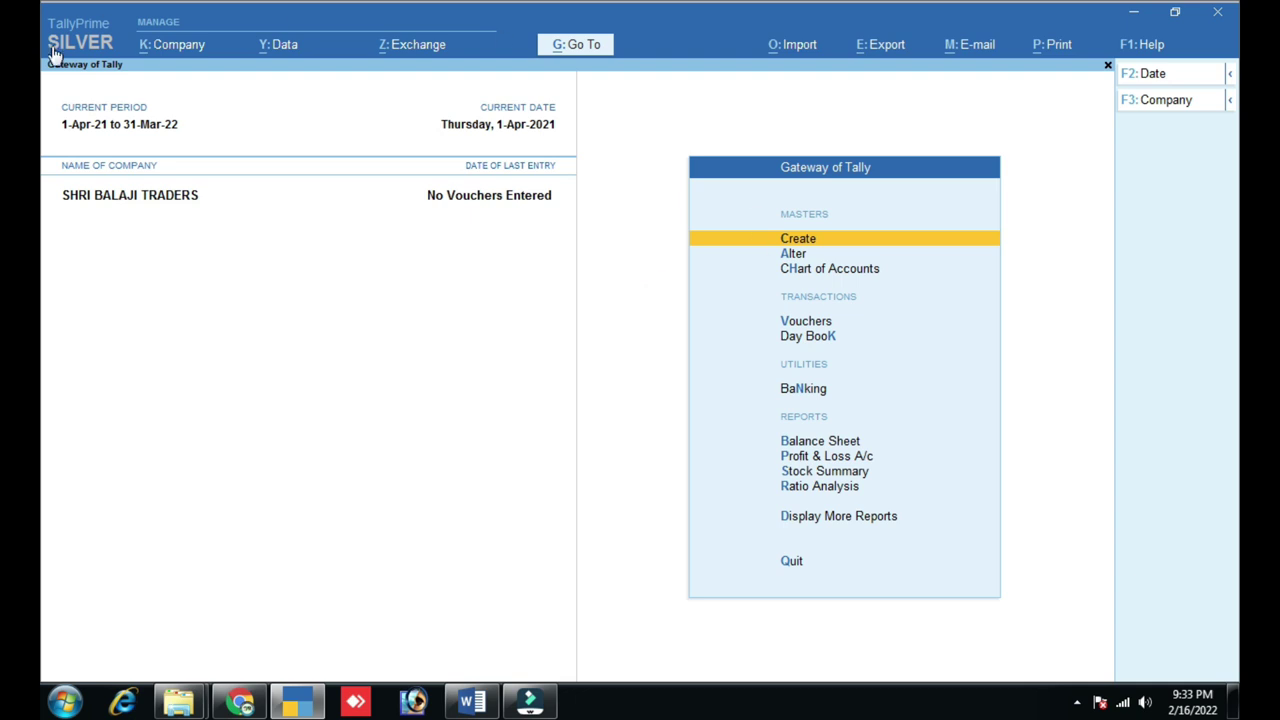
click(176, 49)
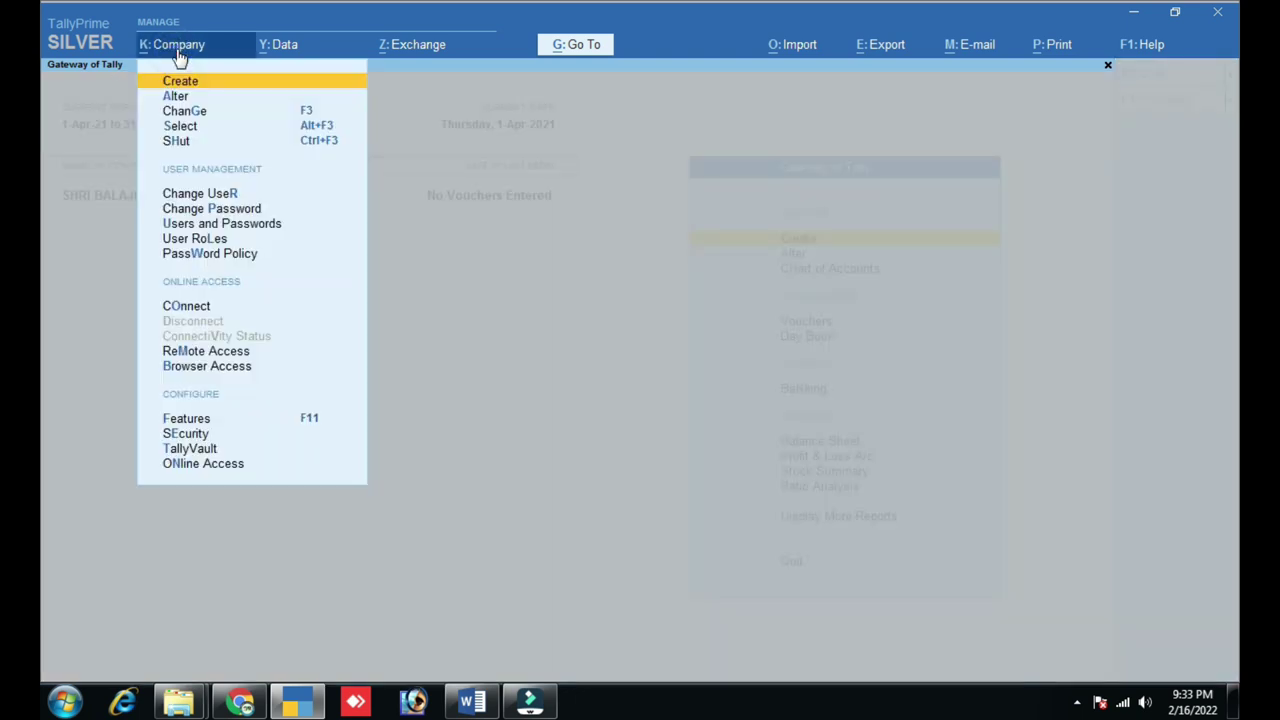
click(180, 126)
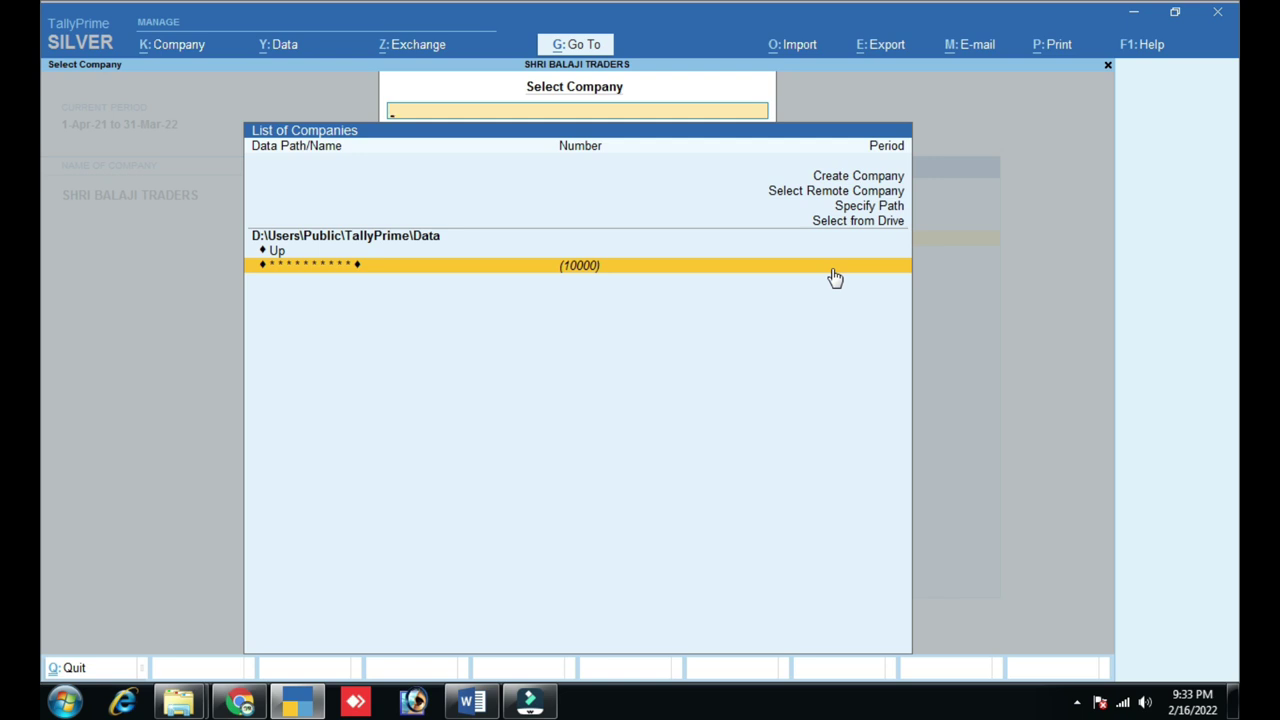
click(833, 270)
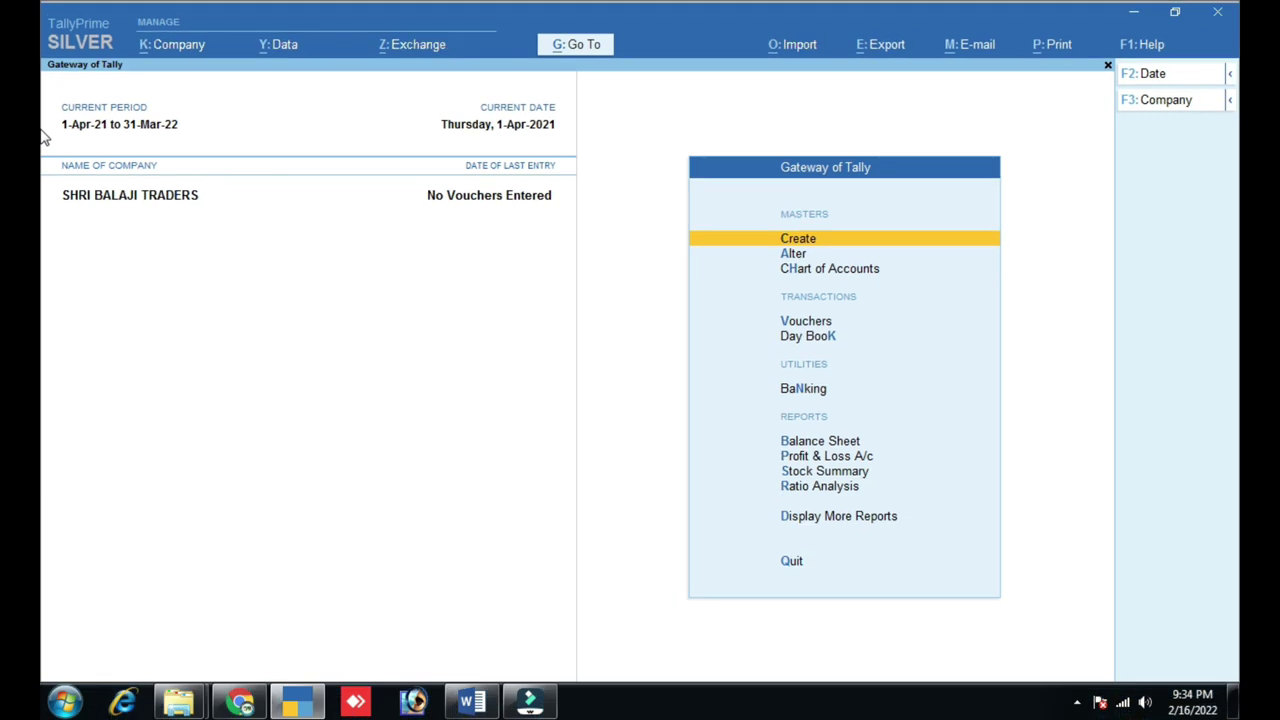
key(ctrl)
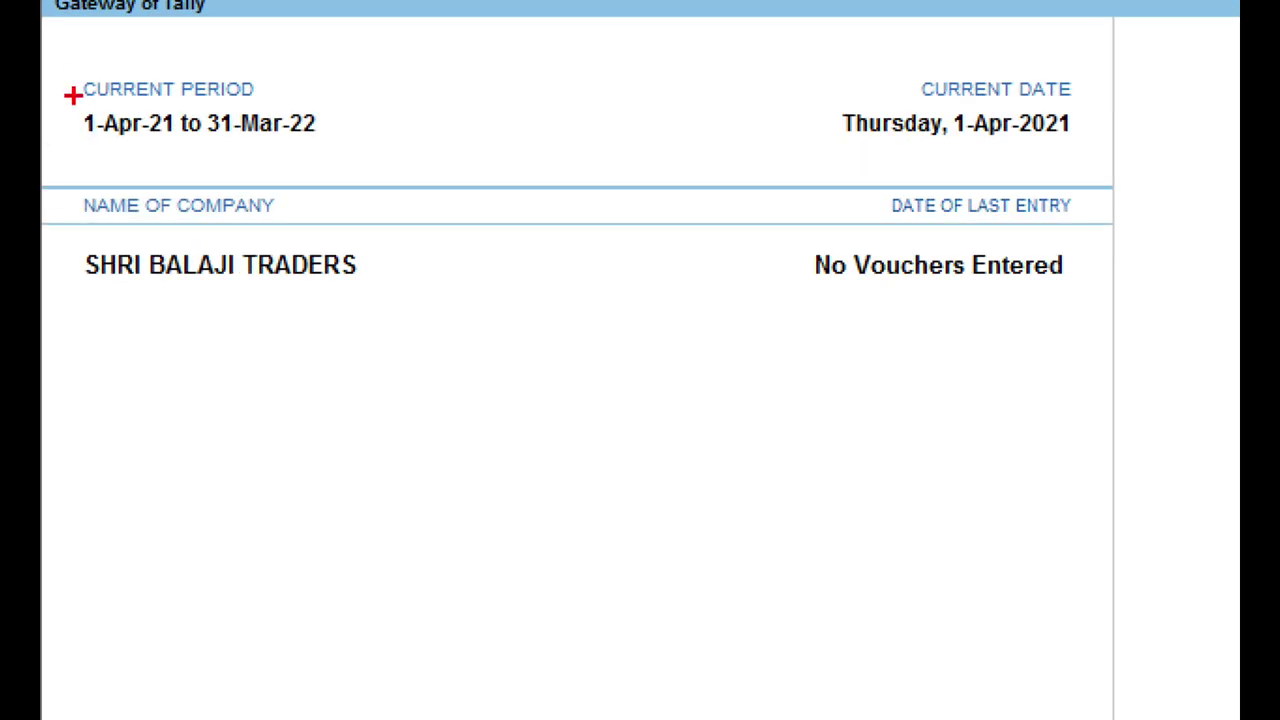
mouse_move(59, 100)
mouse_down()
mouse_move(63, 134)
mouse_move(277, 171)
mouse_move(399, 167)
mouse_up()
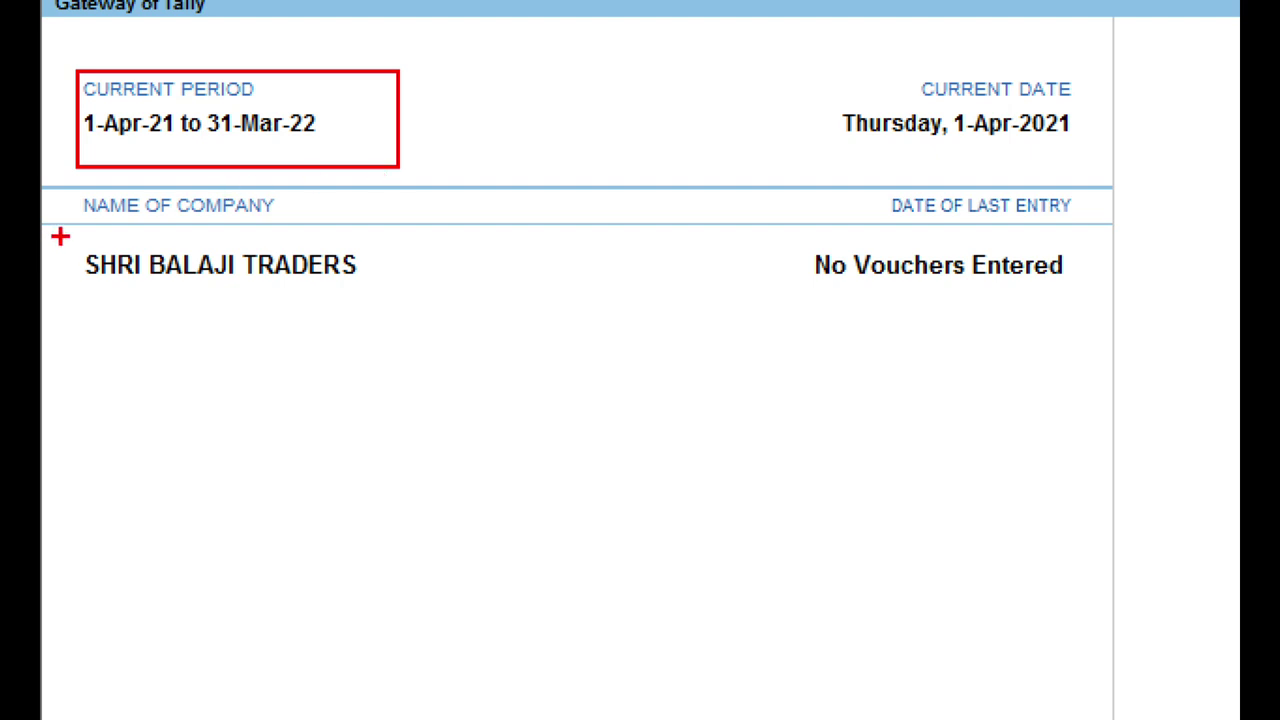
mouse_move(59, 236)
mouse_down()
mouse_move(215, 306)
mouse_move(410, 308)
mouse_up()
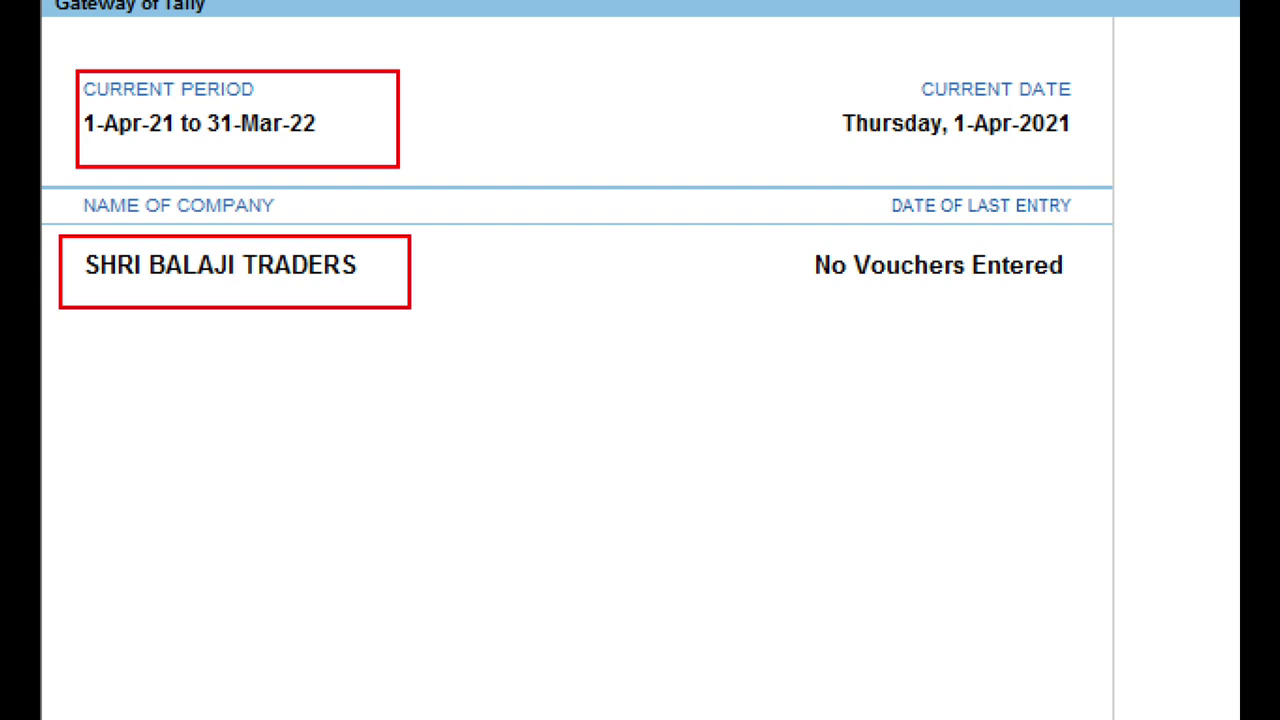
mouse_move(773, 232)
mouse_down()
mouse_move(1045, 310)
mouse_move(1104, 310)
mouse_up()
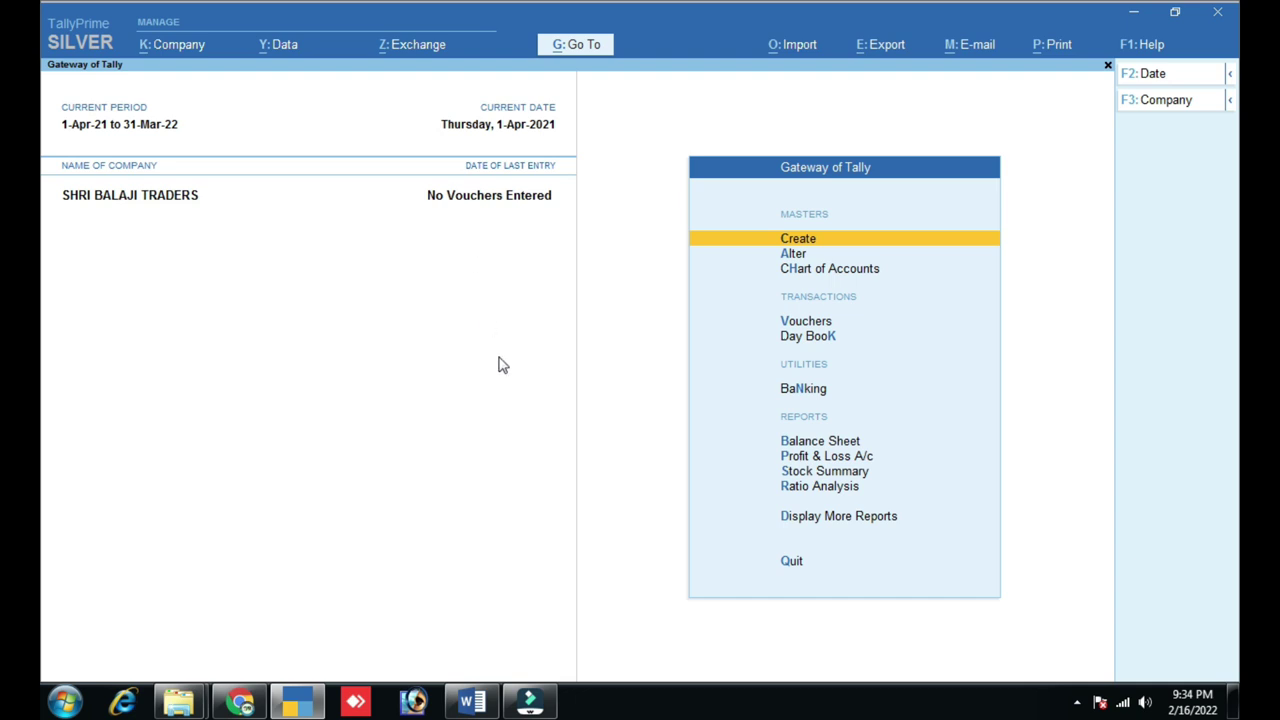
click(470, 700)
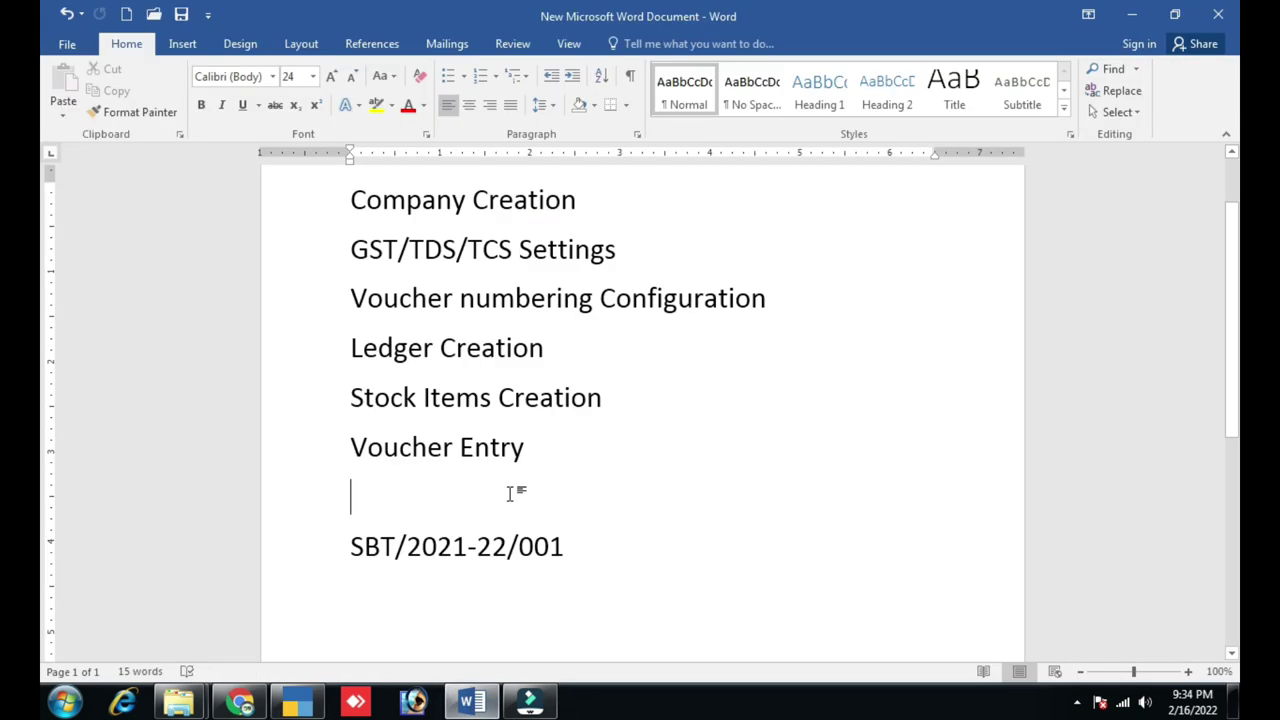
scroll(631, 258, up, 1)
click(631, 258)
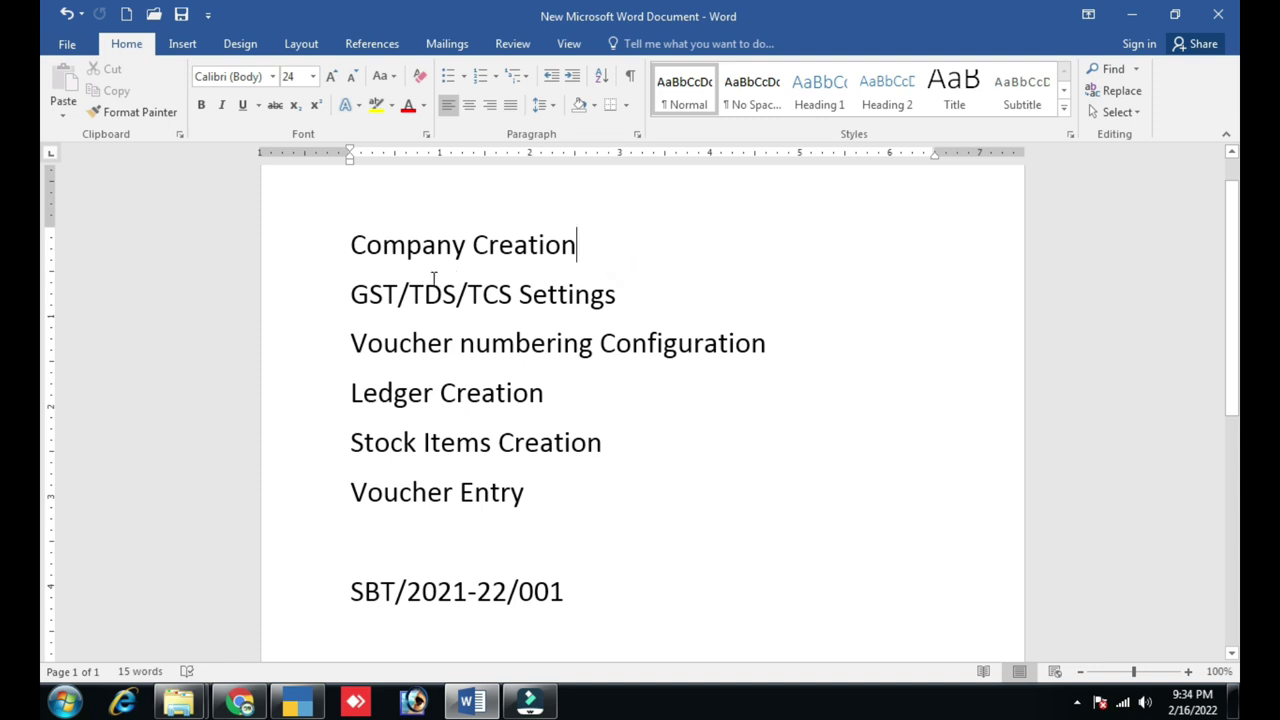
click(346, 294)
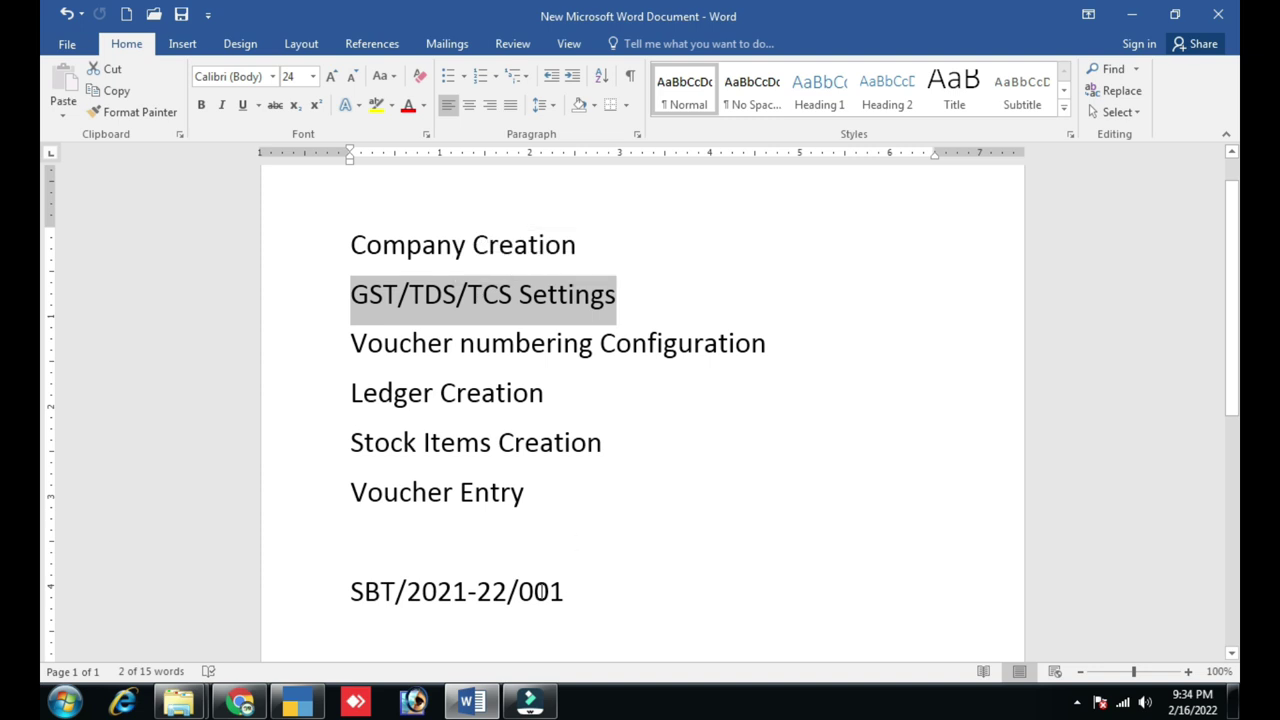
click(310, 692)
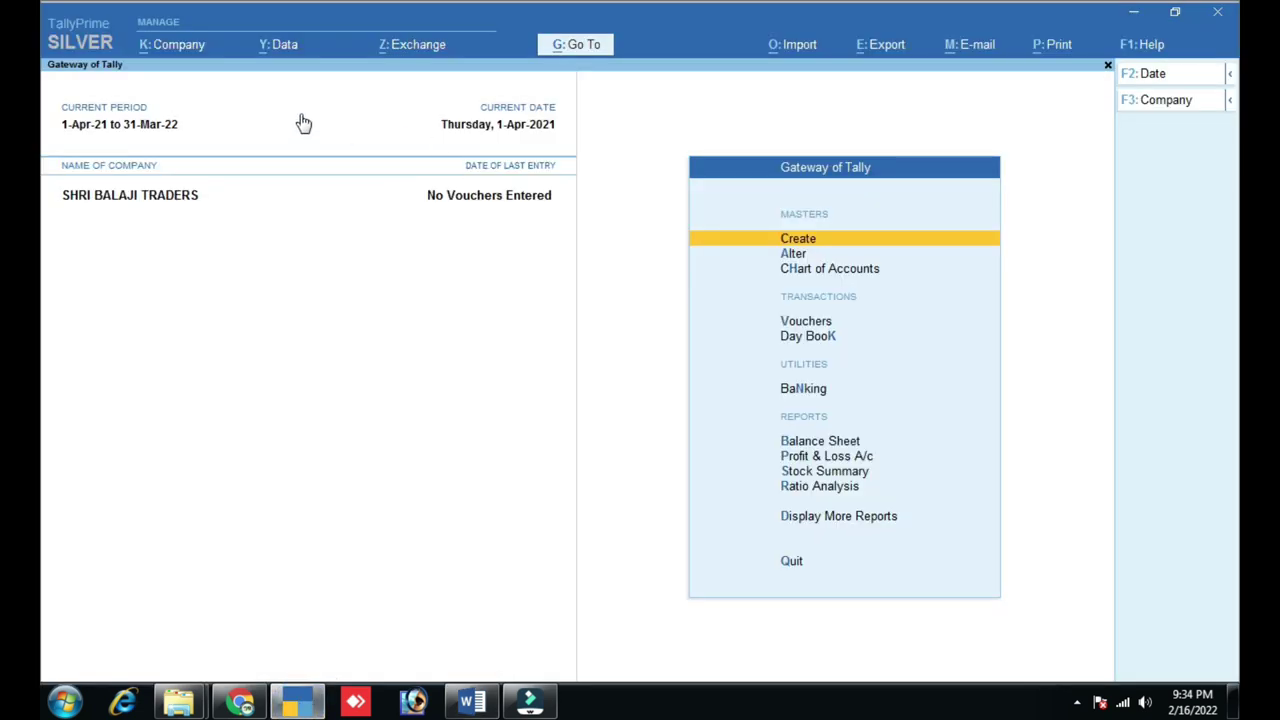
- In Company Features, set Enable Goods and Services Tax (GST) to Yes
click(181, 46)
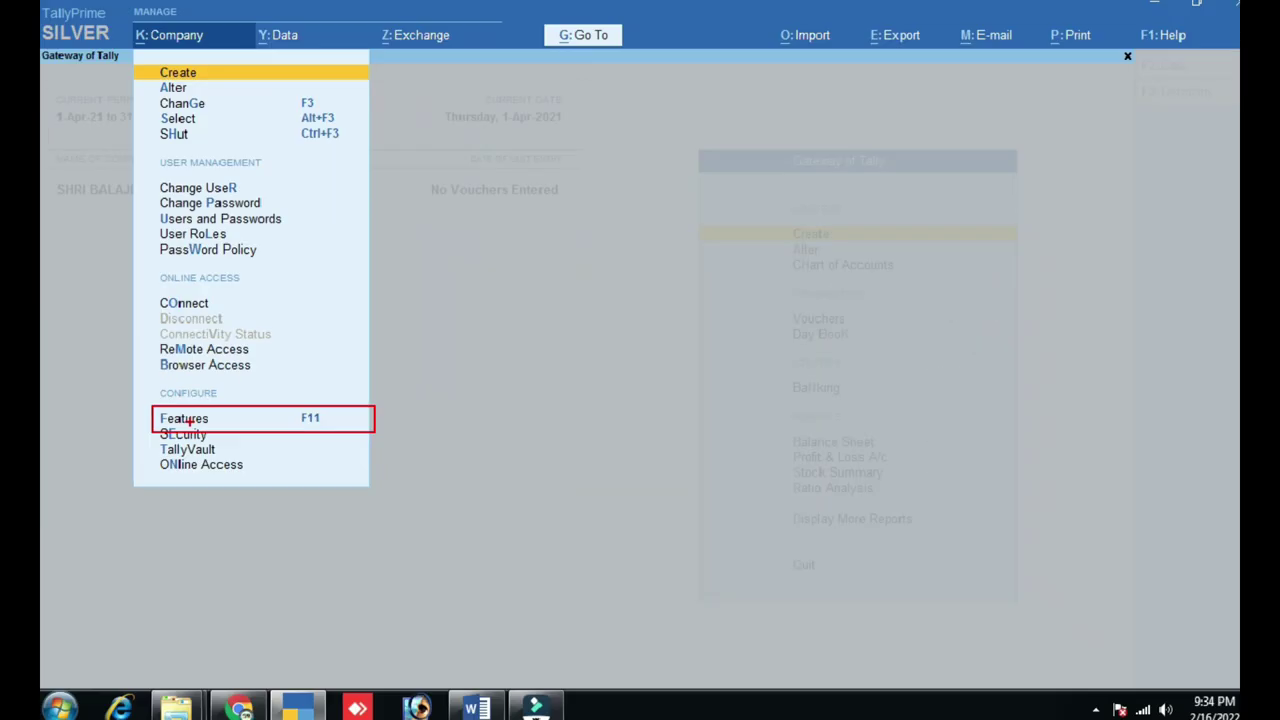
click(191, 420)
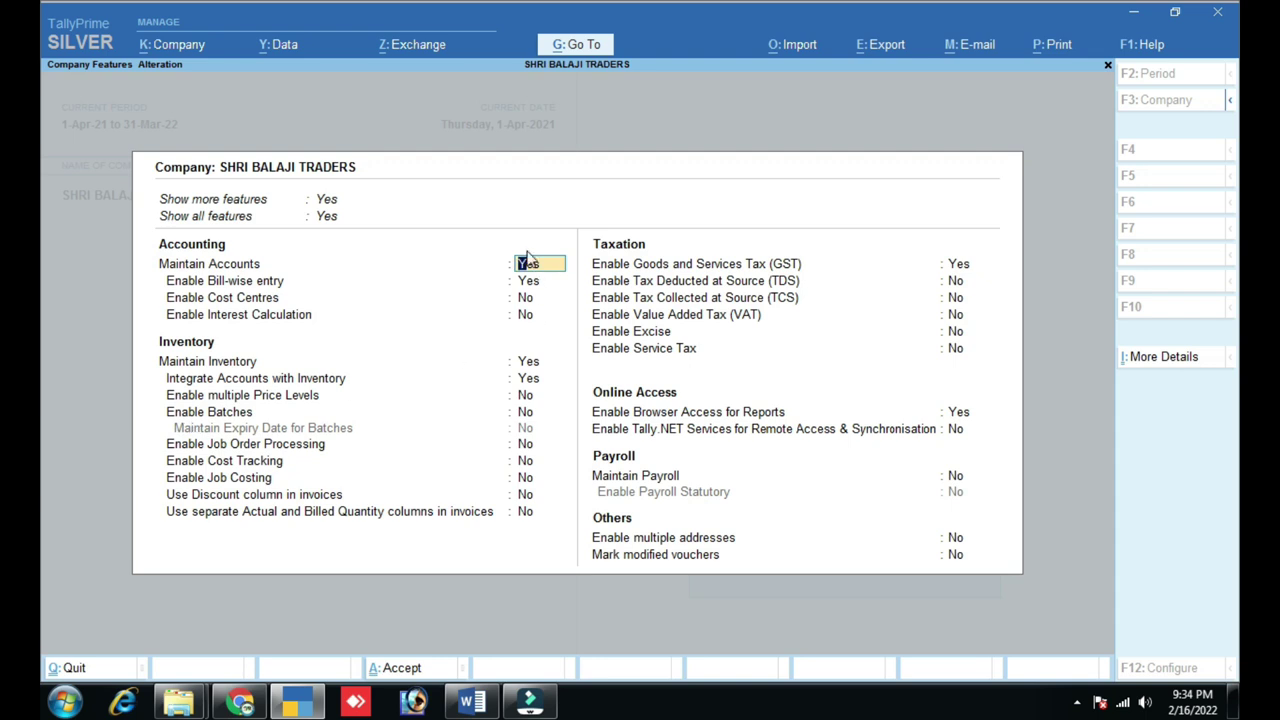
key(ctrl)
key(ctrl)
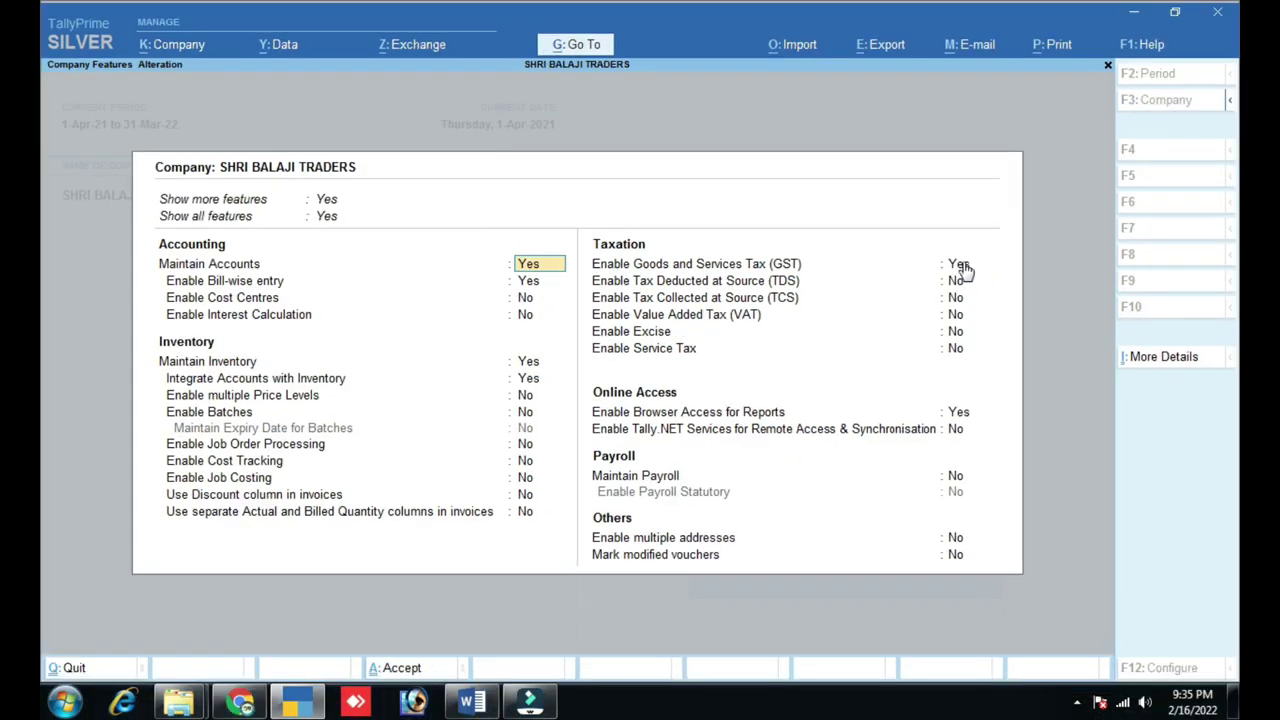
click(962, 263)
key(Return)
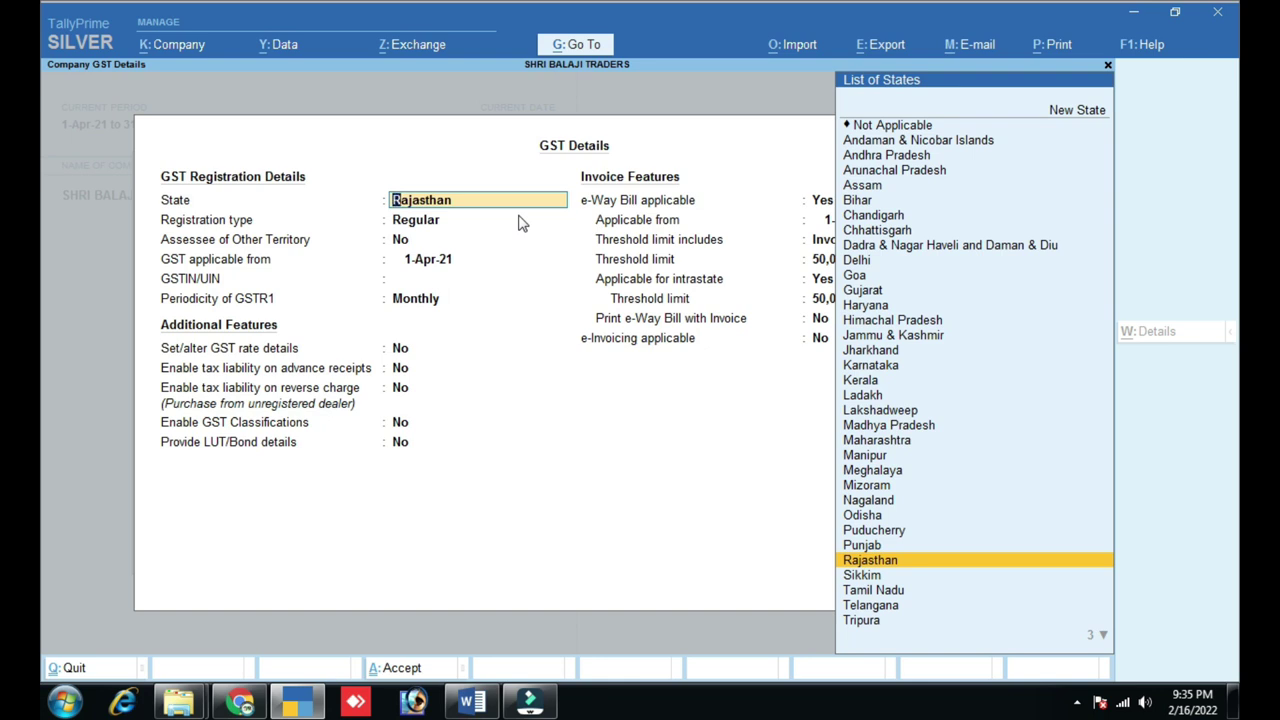
- Accept Rajasthan, Regular registration and 1-Apr-21 applicability, leaving GSTIN/UIN blank
key(Return)
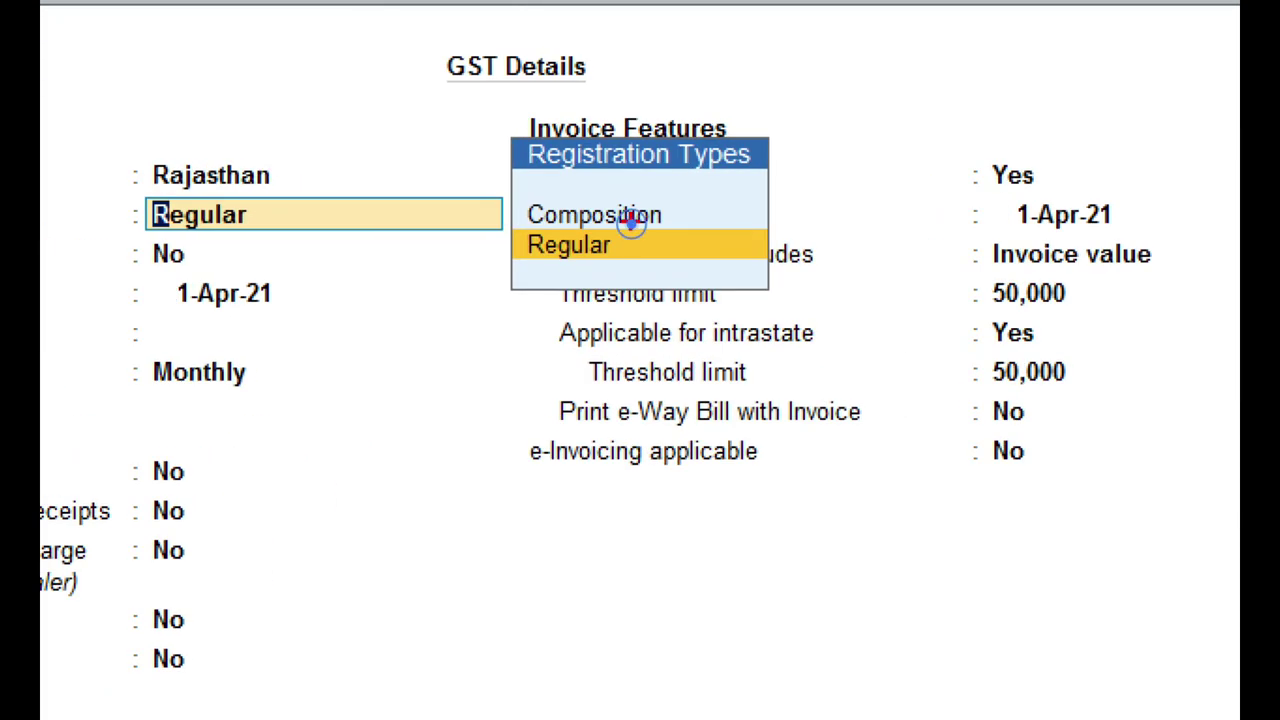
mouse_move(498, 191)
mouse_down()
mouse_move(551, 281)
mouse_move(685, 280)
mouse_move(718, 266)
mouse_up()
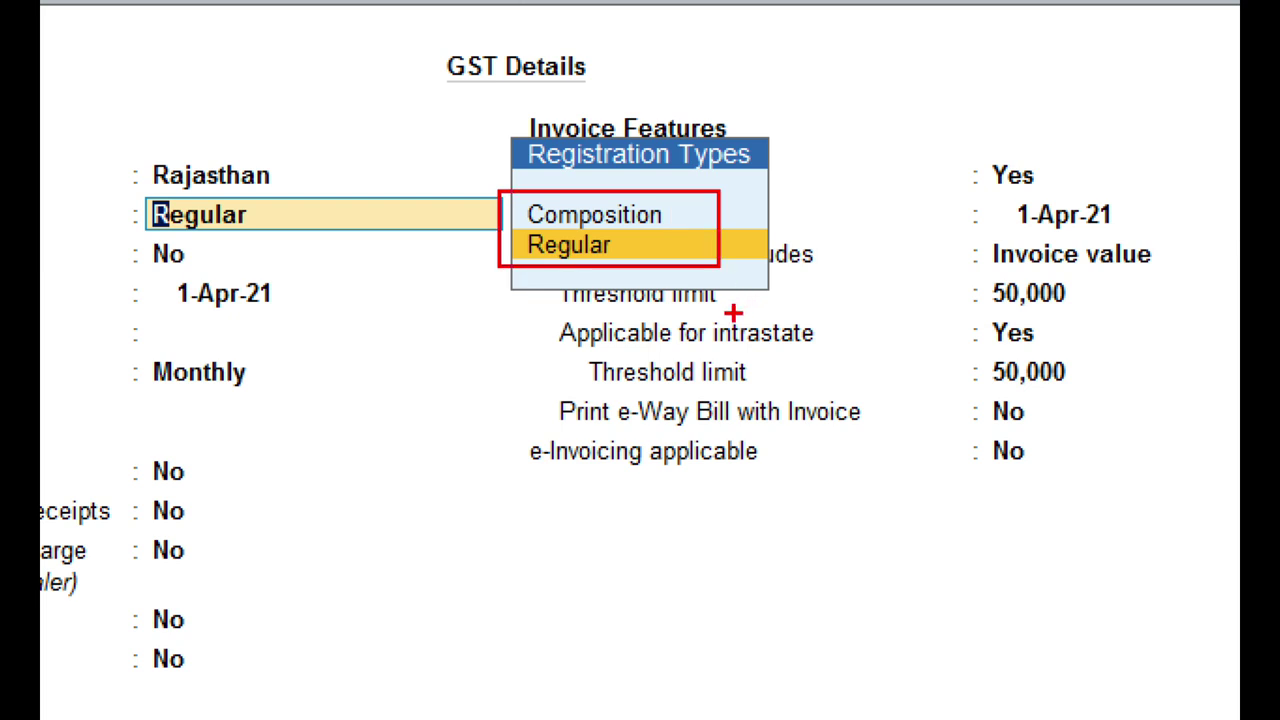
key(Escape)
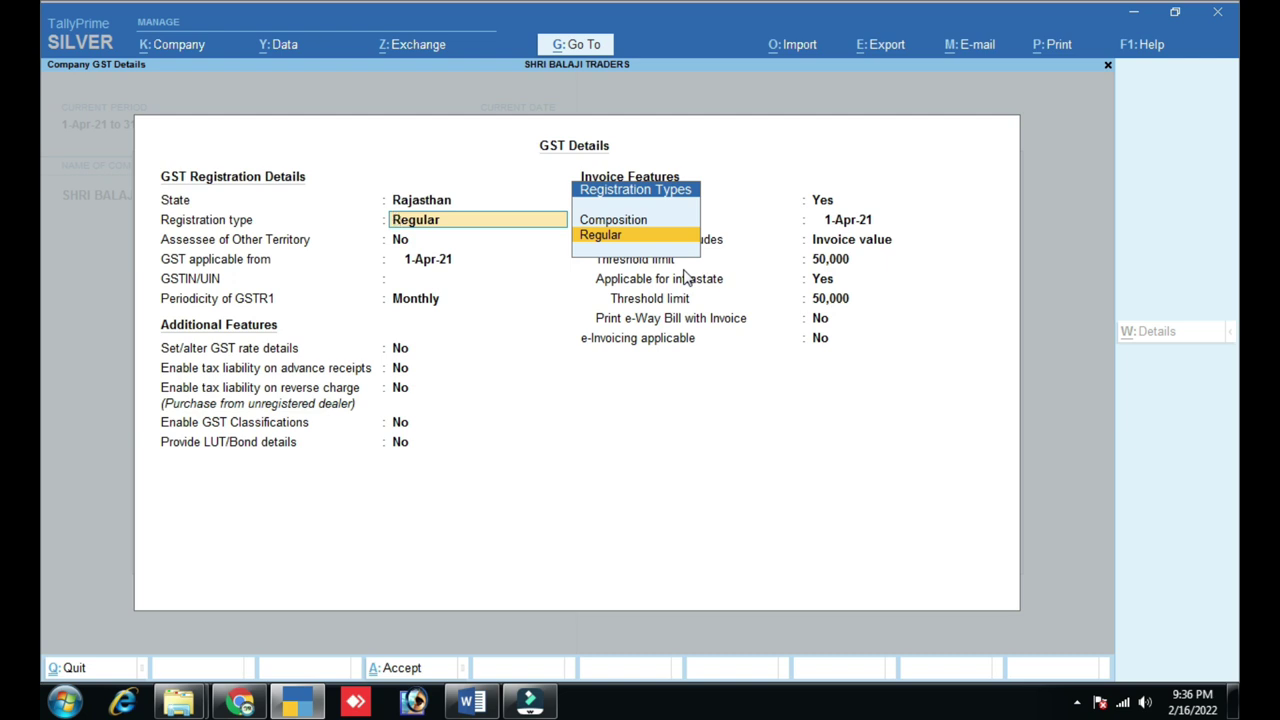
key(Return)
key(Return)
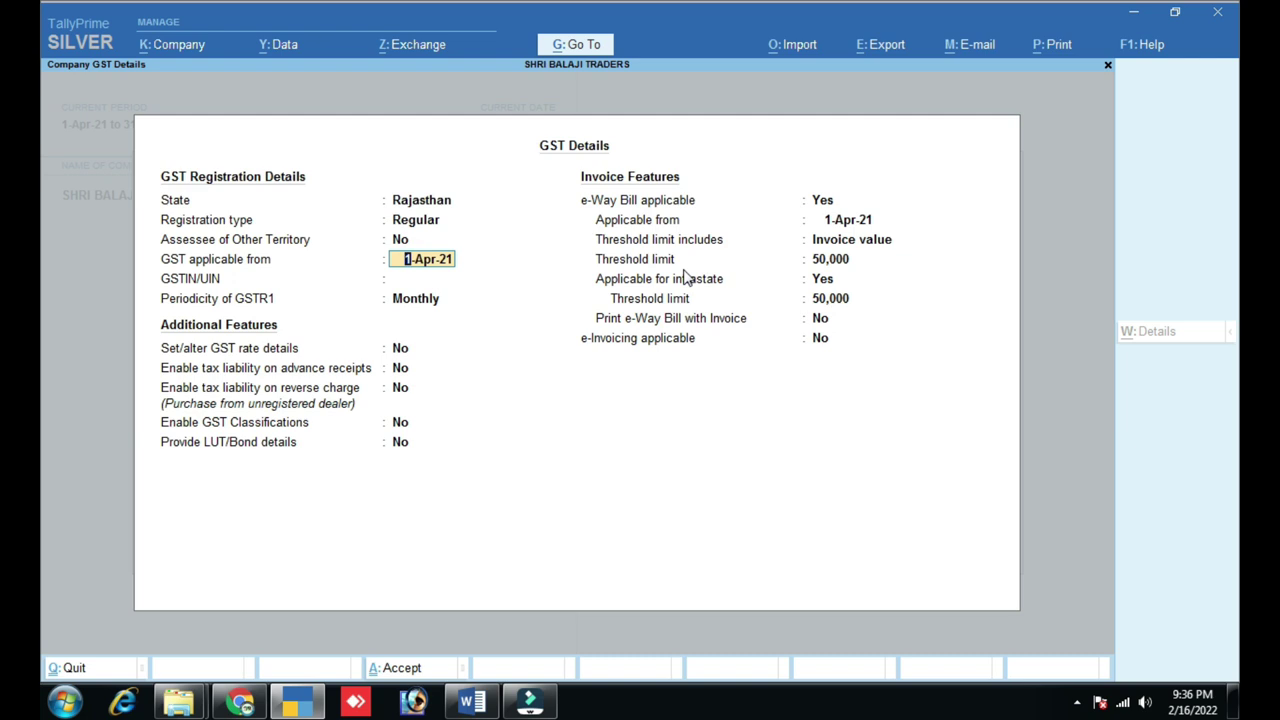
key(Return)
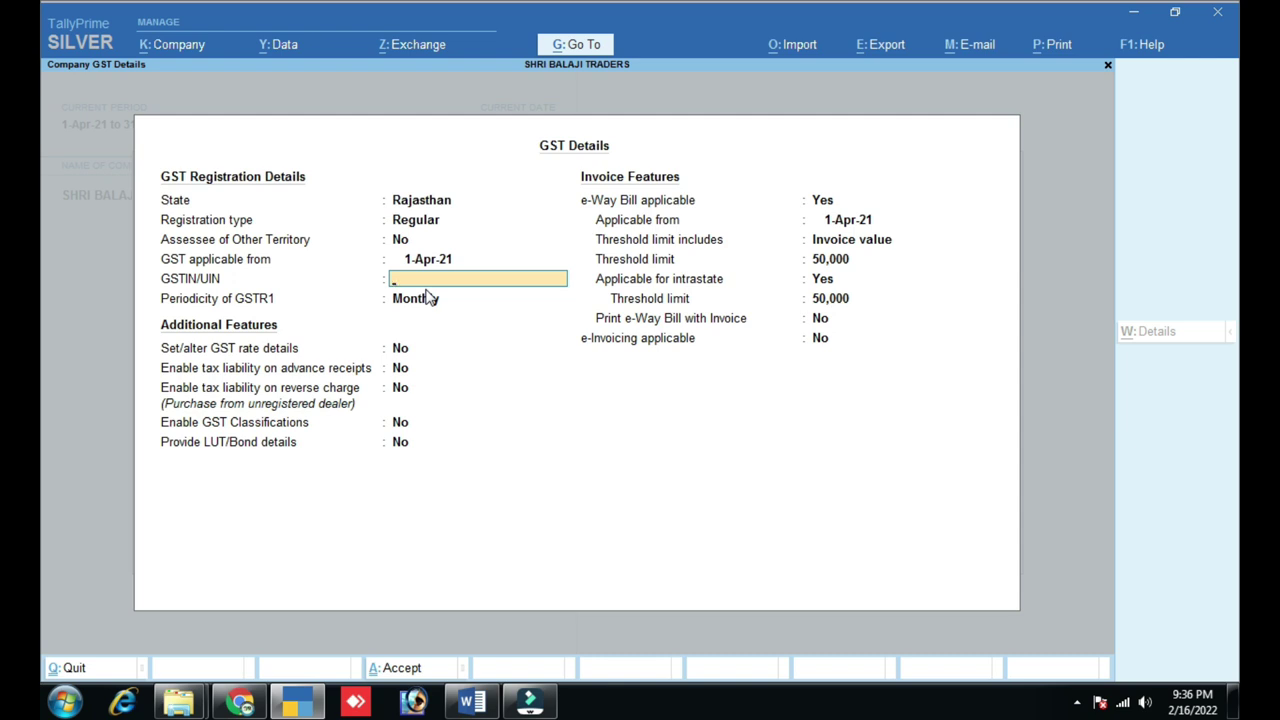
key(Return)
key(Return)
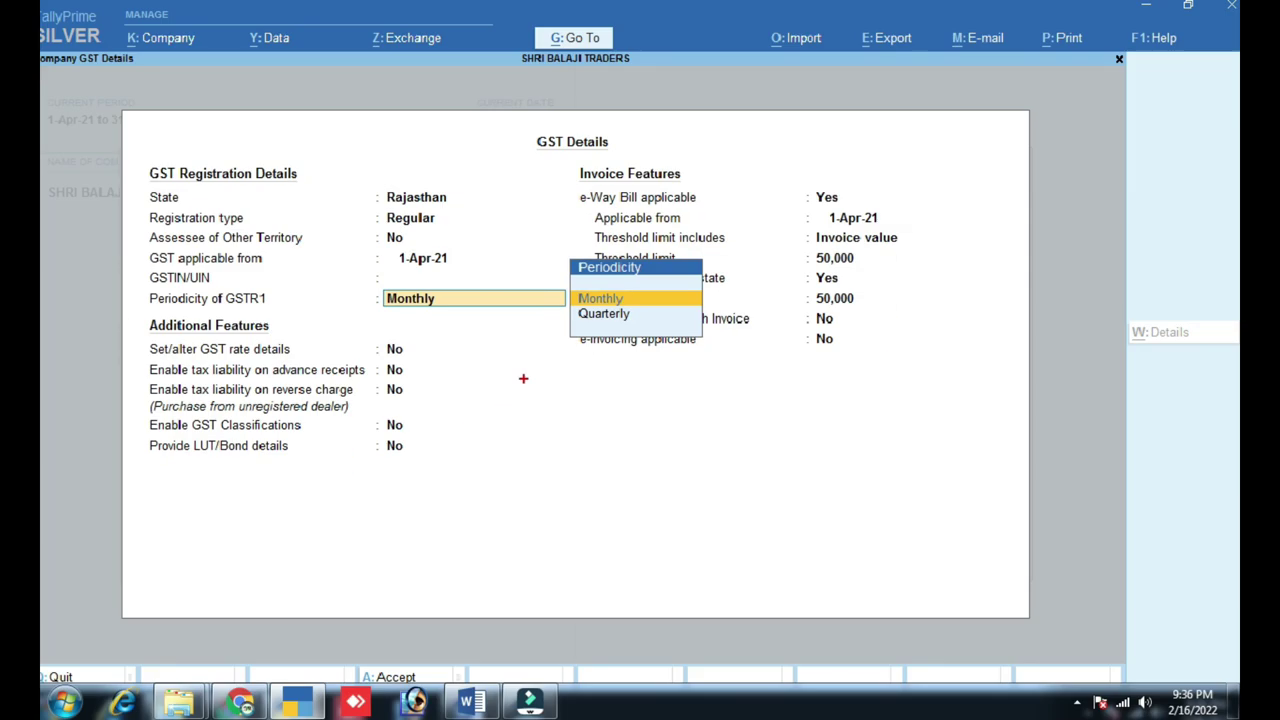
- Choose Monthly GSTR1 periodicity, keep e-Way Bill defaults (50,000 threshold), and leave GST details
key(Down)
key(Up)
key(Return)
key(Return)
key(Return)
key(Return)
key(Return)
key(Return)
key(Return)
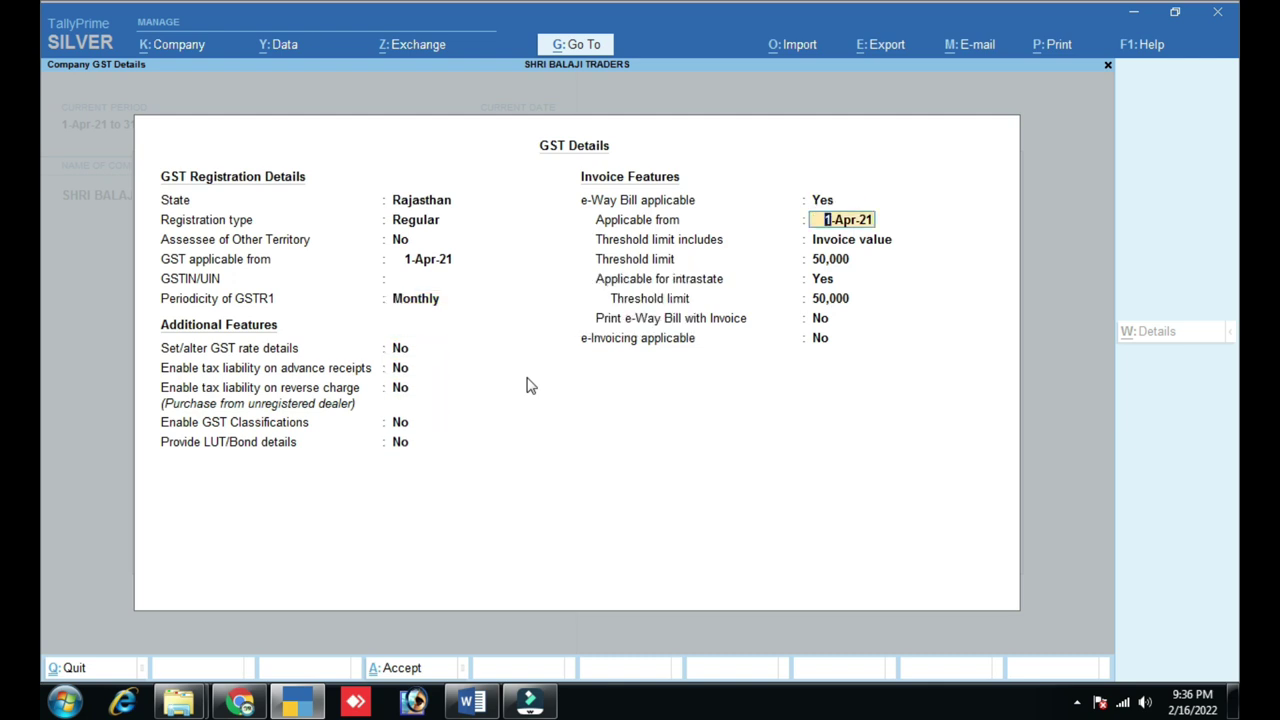
key(Return)
key(Return)
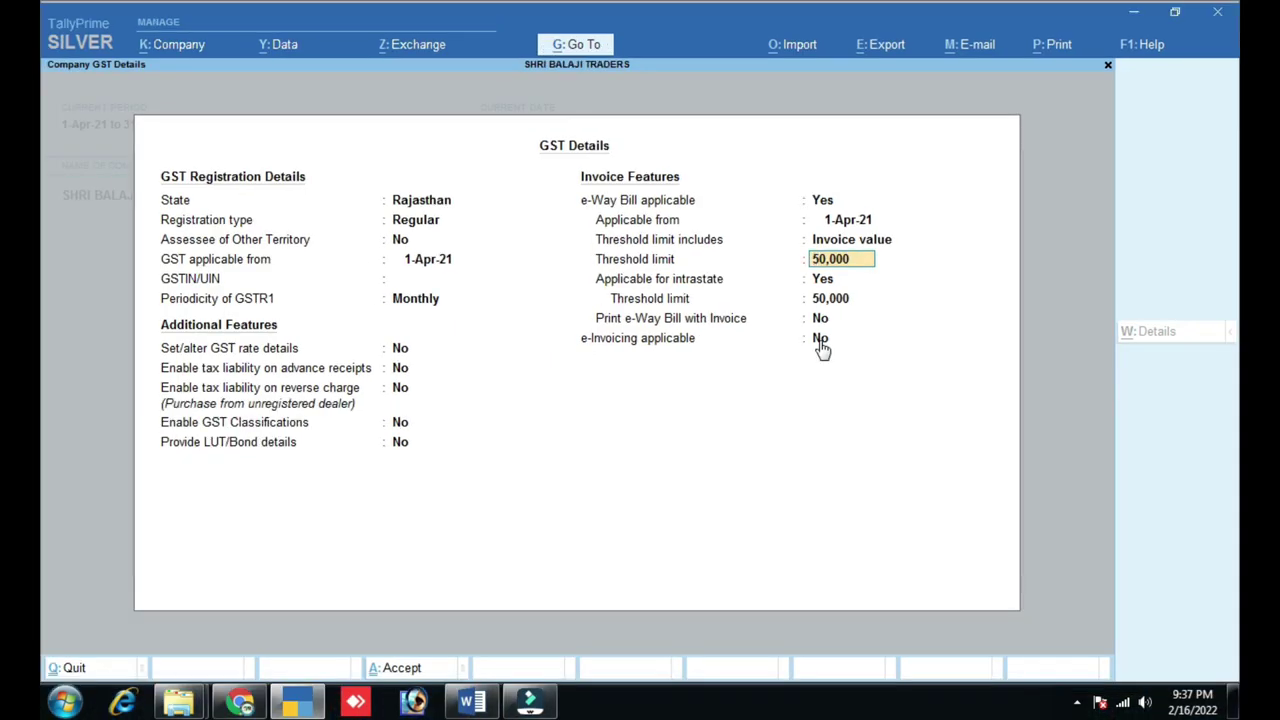
key(Escape)
key(Escape)
- Confirm leaving GST details and set Enable TDS to Yes
key(y)
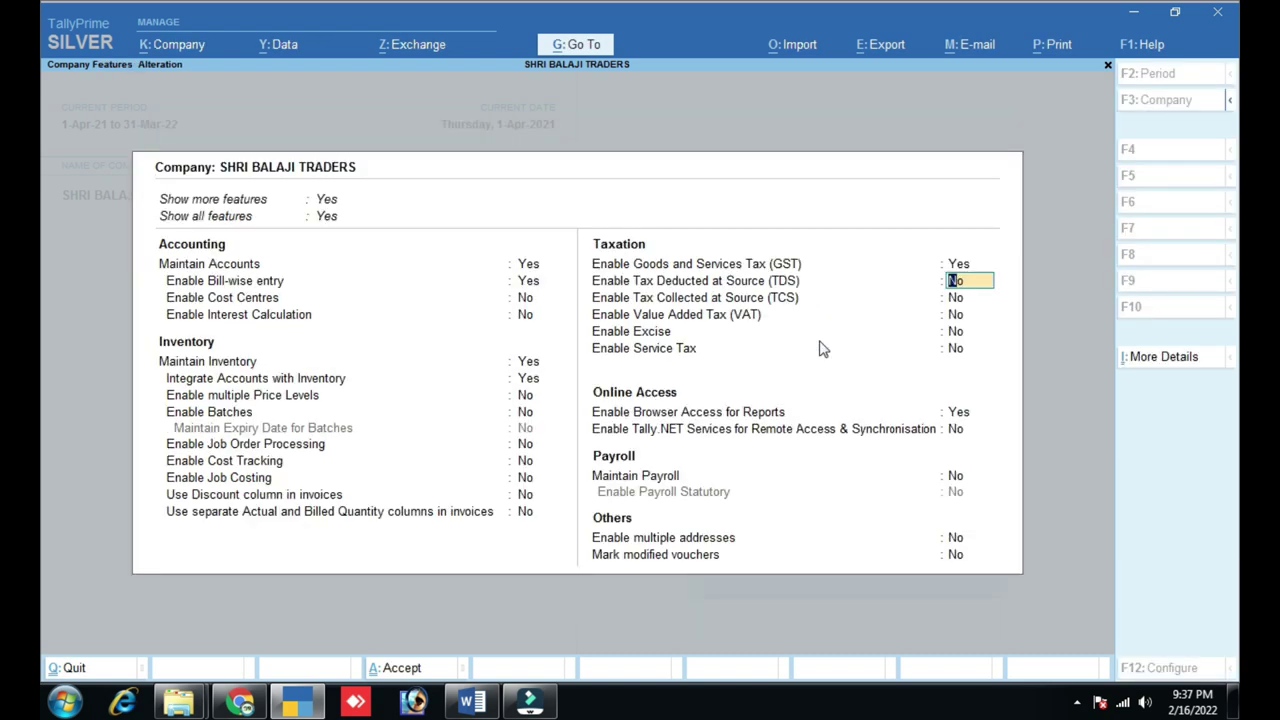
text(y)
key(Return)
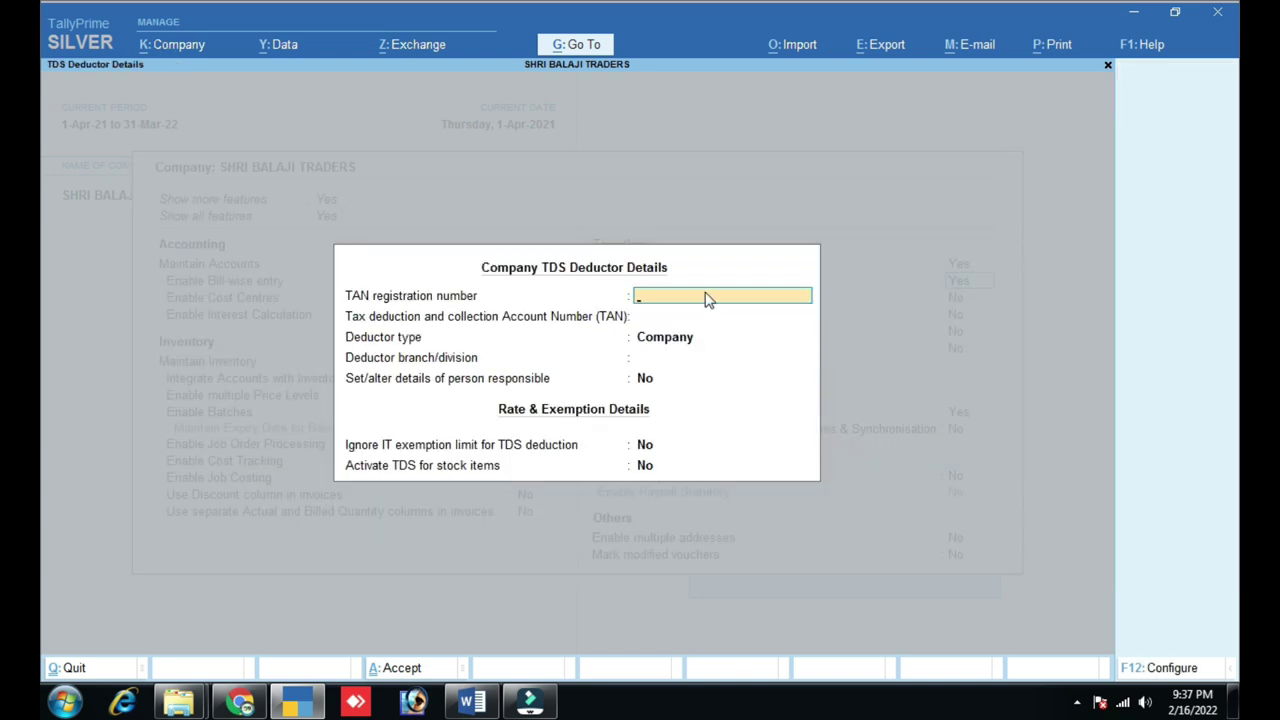
- Choose Individual/HUF as deductor type, skip branch/division, and set person responsible to Yes
key(Return)
key(Return)
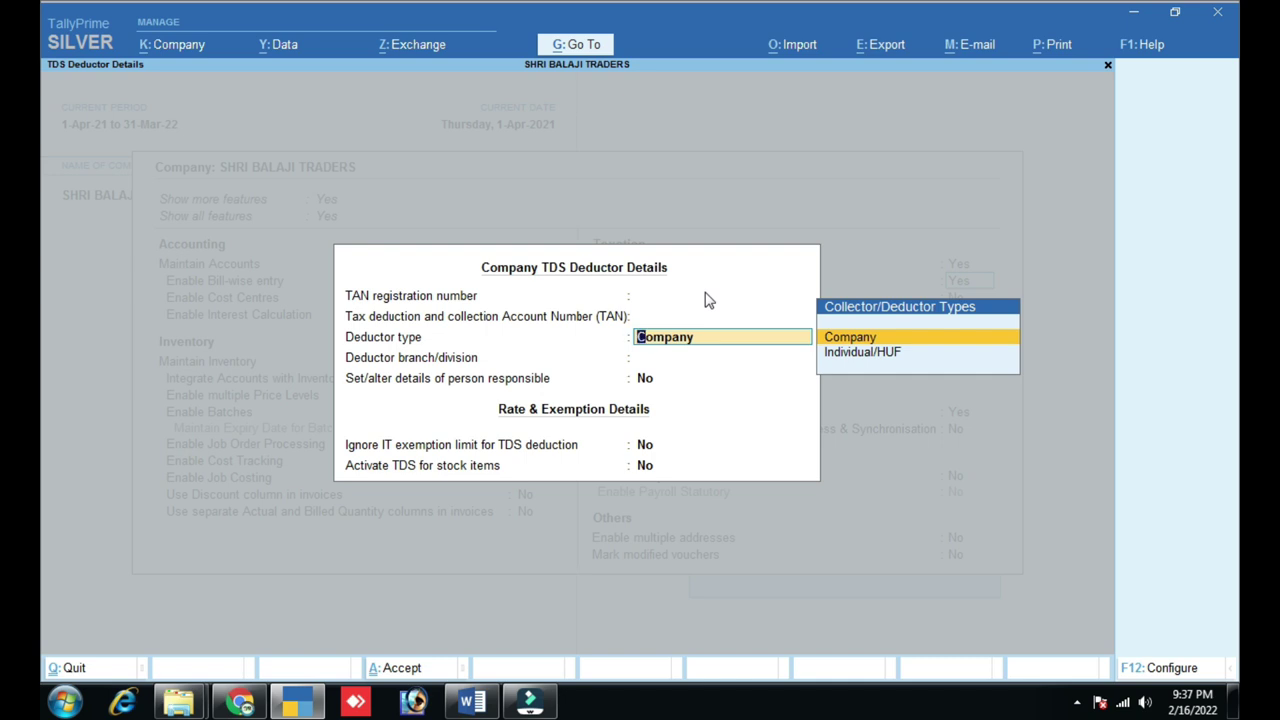
key(Down)
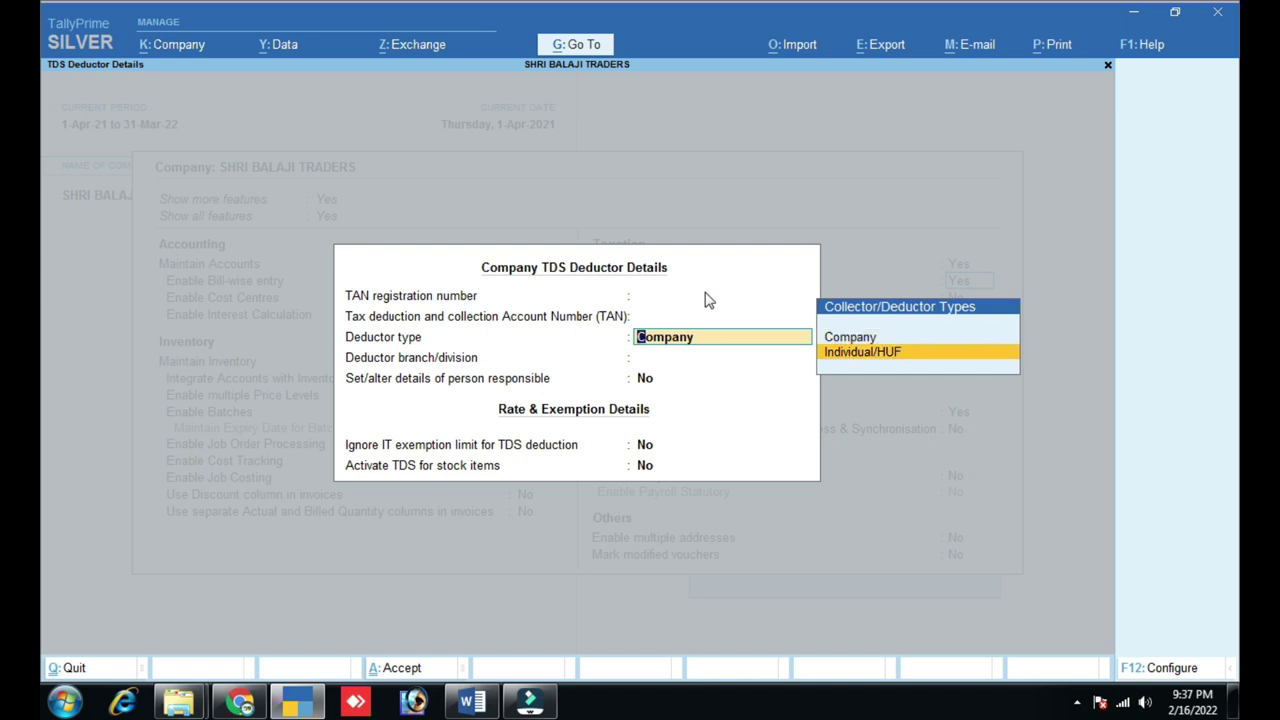
key(Return)
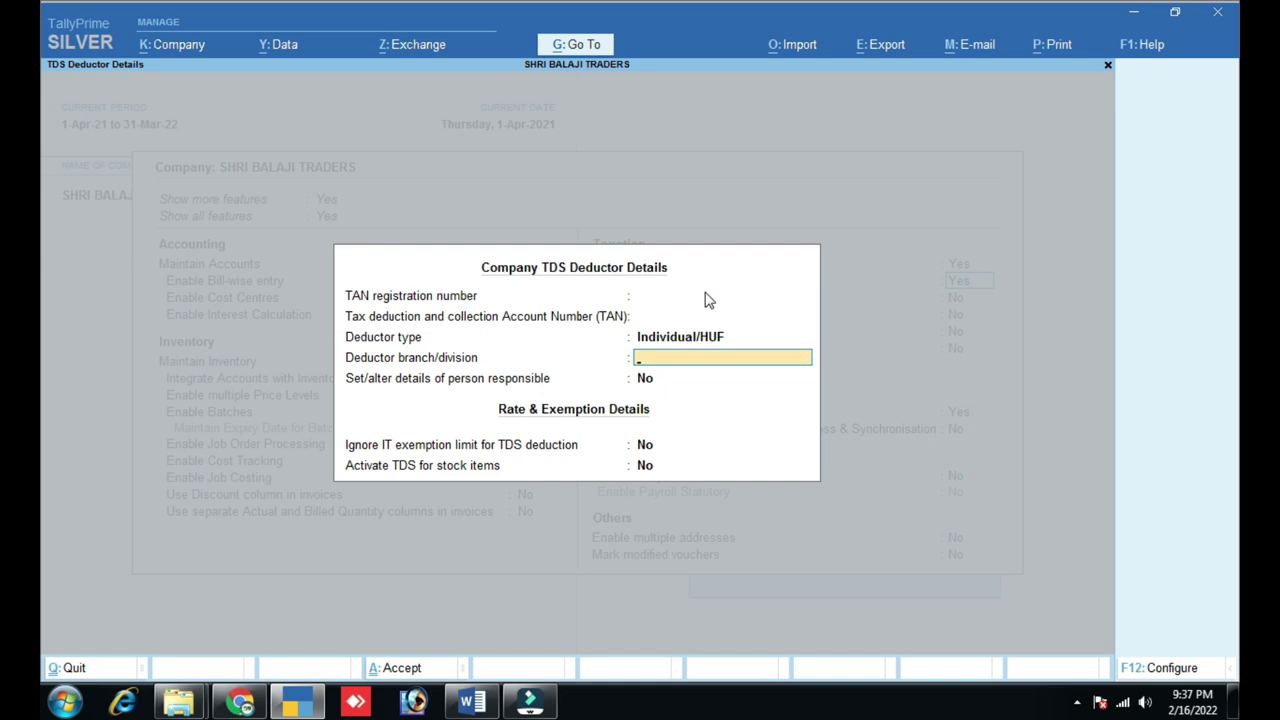
key(Return)
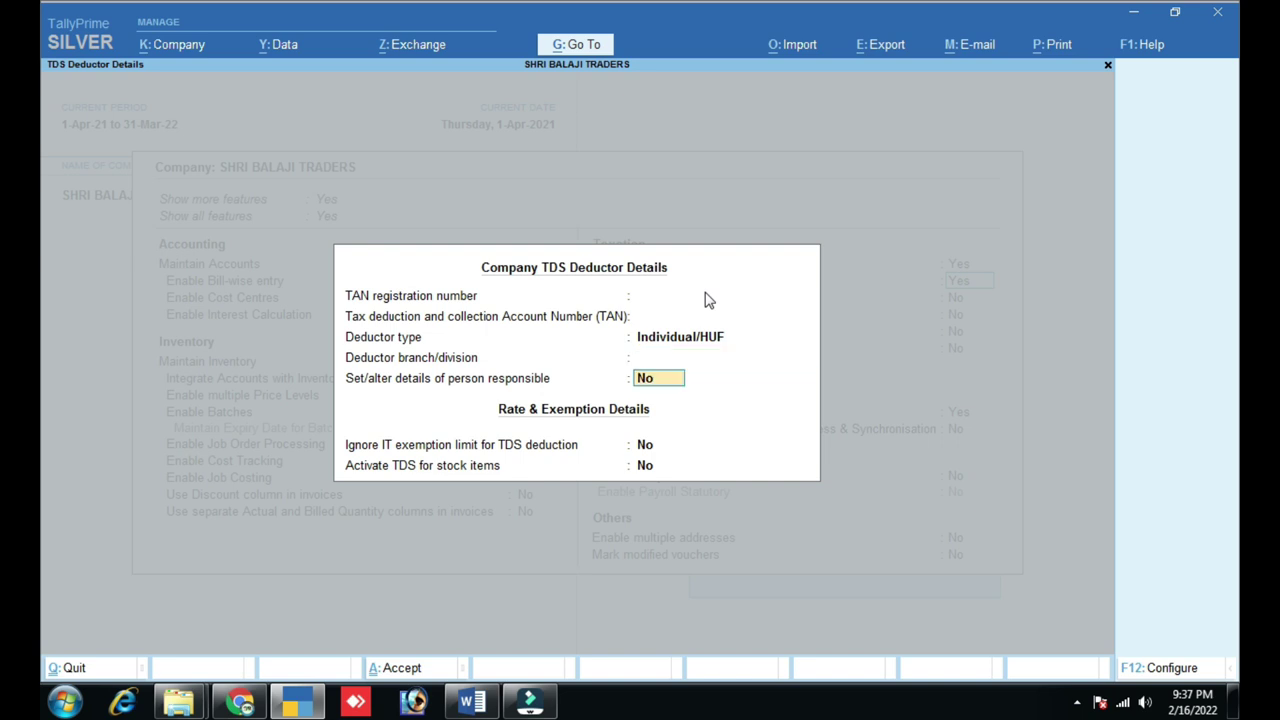
text(y)
key(Return)
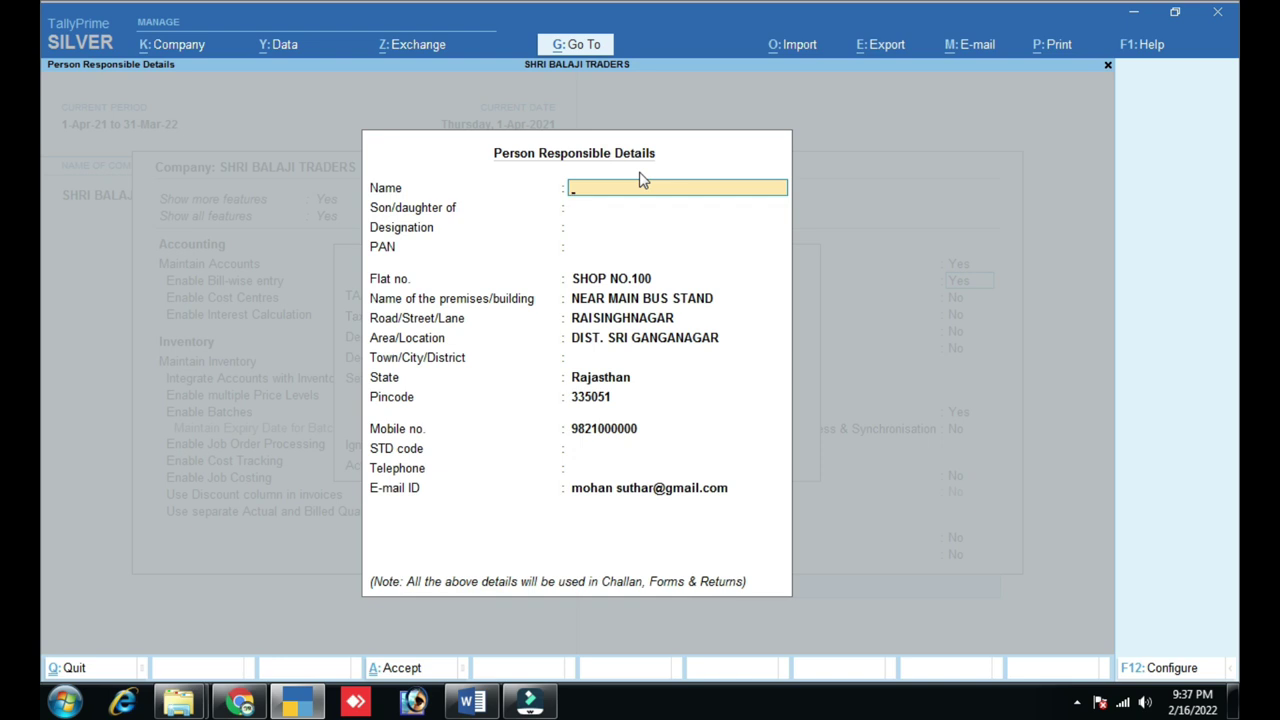
- Quit the Person Responsible Details form and accept the TDS deductor details
key(ctrl)
click(557, 604)
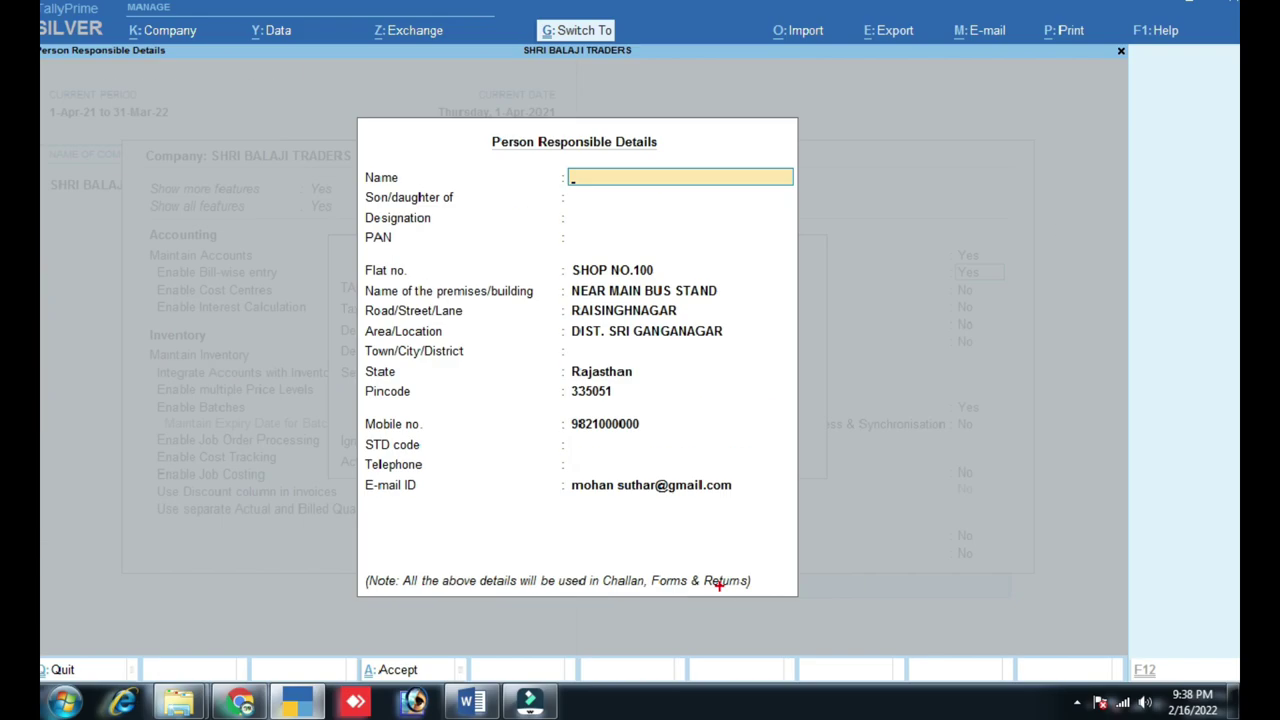
key(Escape)
key(y)
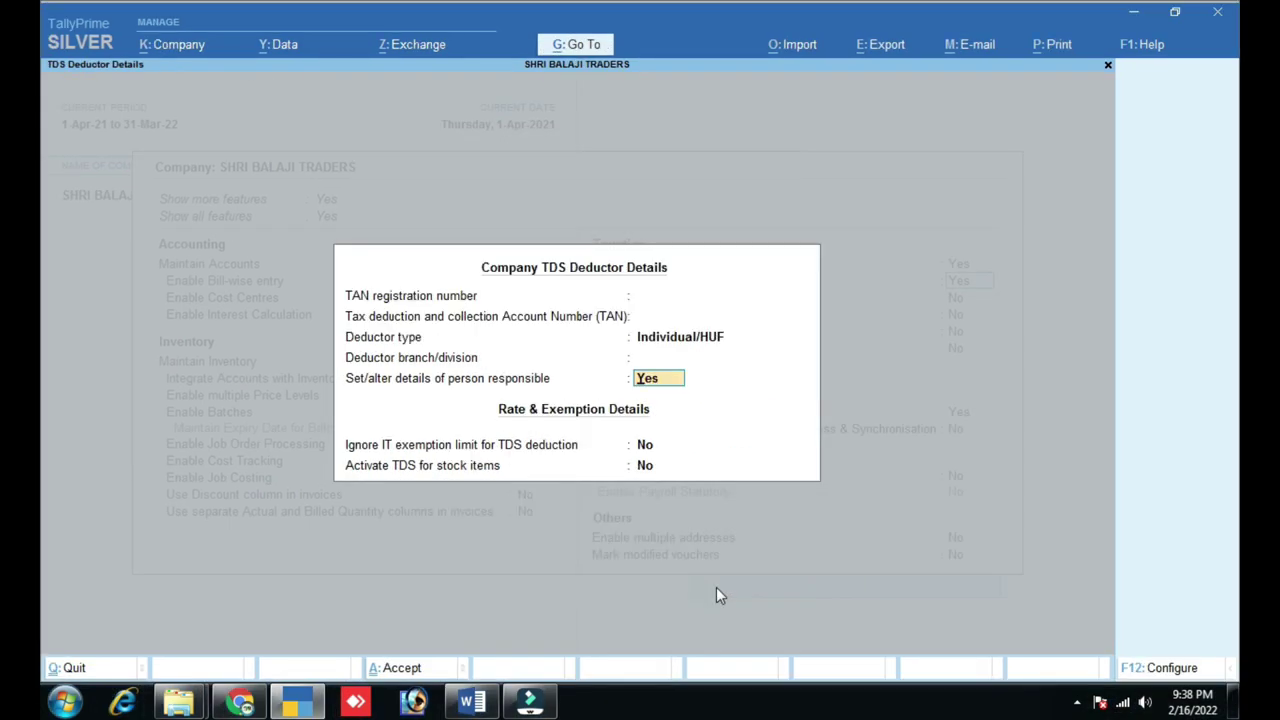
key(ctrl+a)
- Set Enable TCS to Yes, accept blank TCS collector details, and save Company Features
text(y)
key(Return)
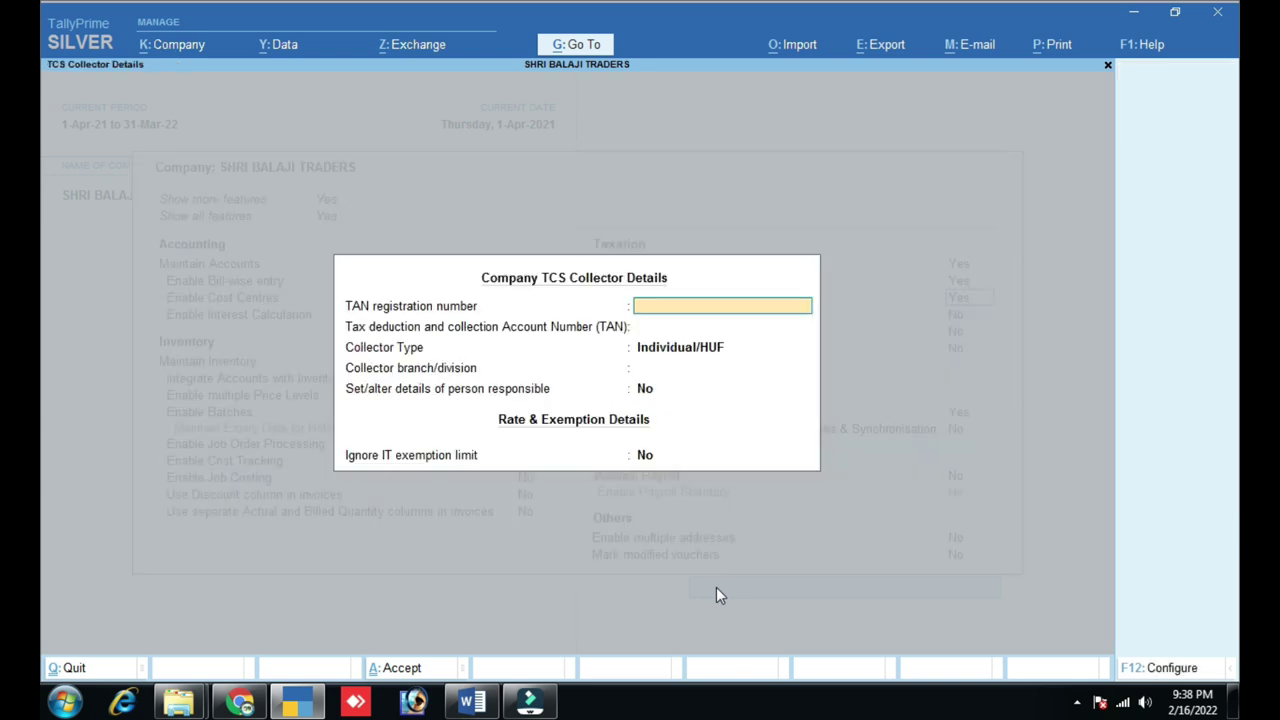
key(ctrl+a)
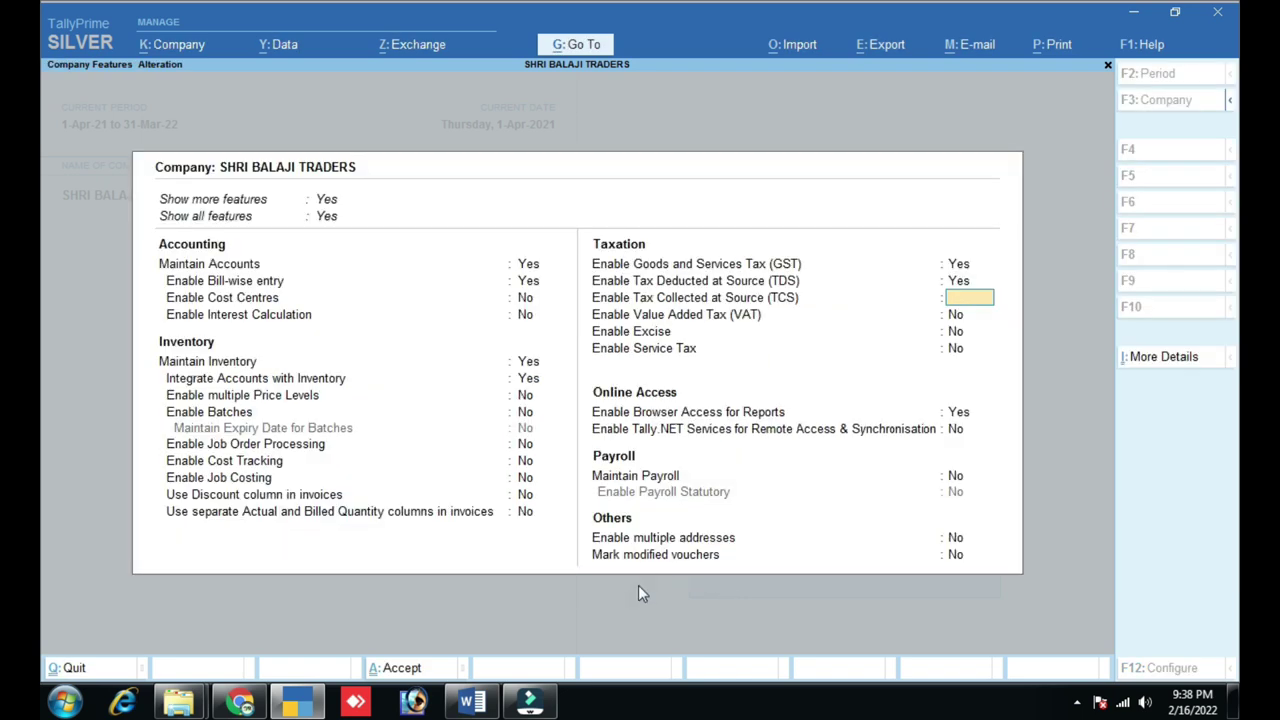
text(y)
key(Return)
key(ctrl+a)
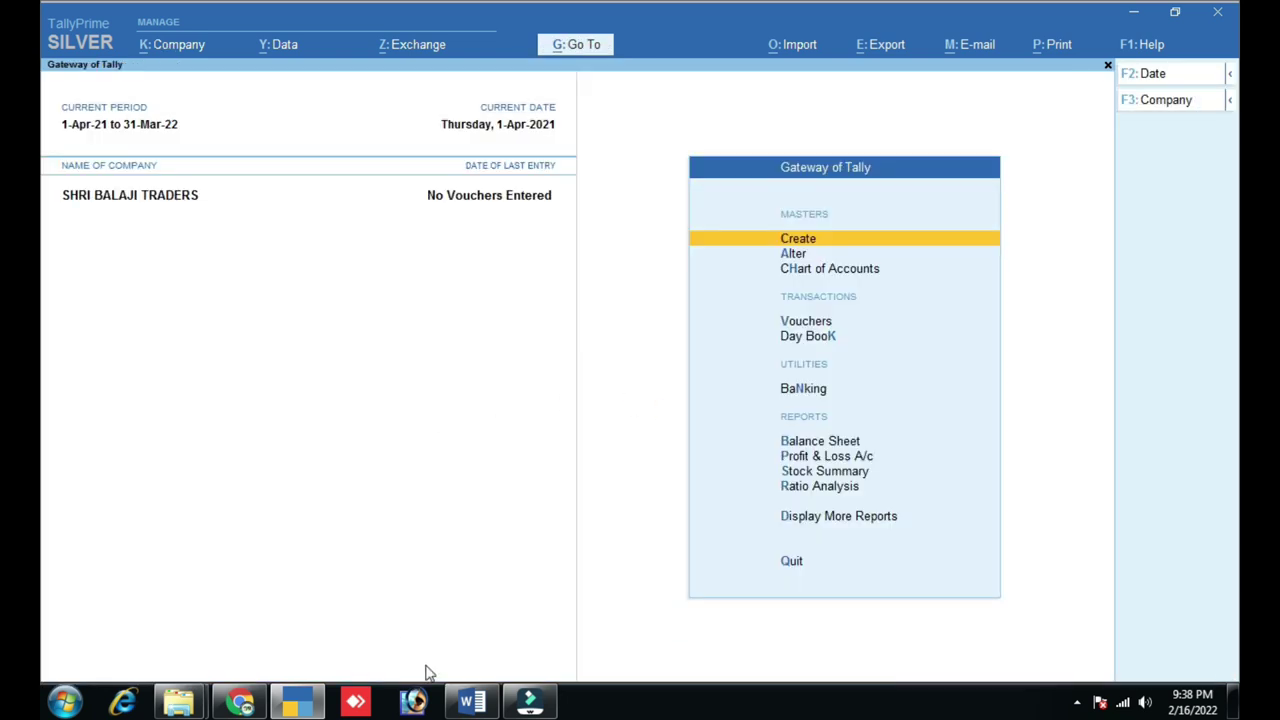
click(470, 700)
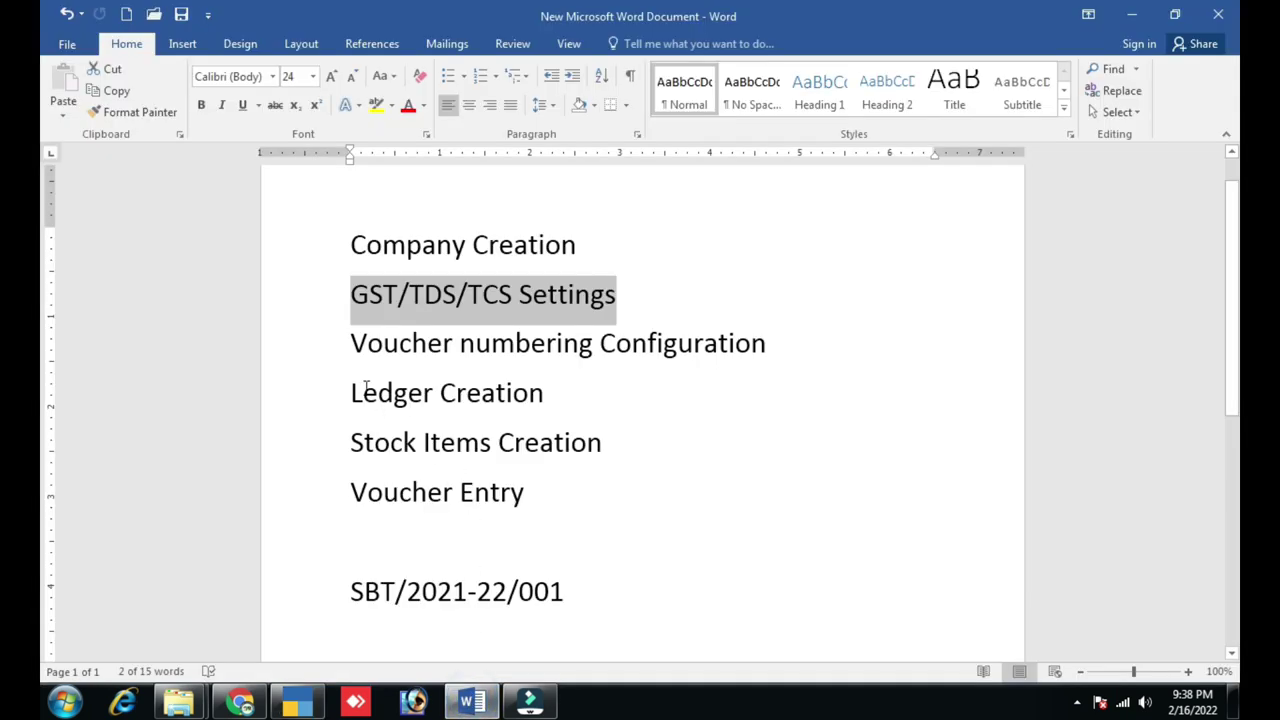
drag(346, 342, 727, 346)
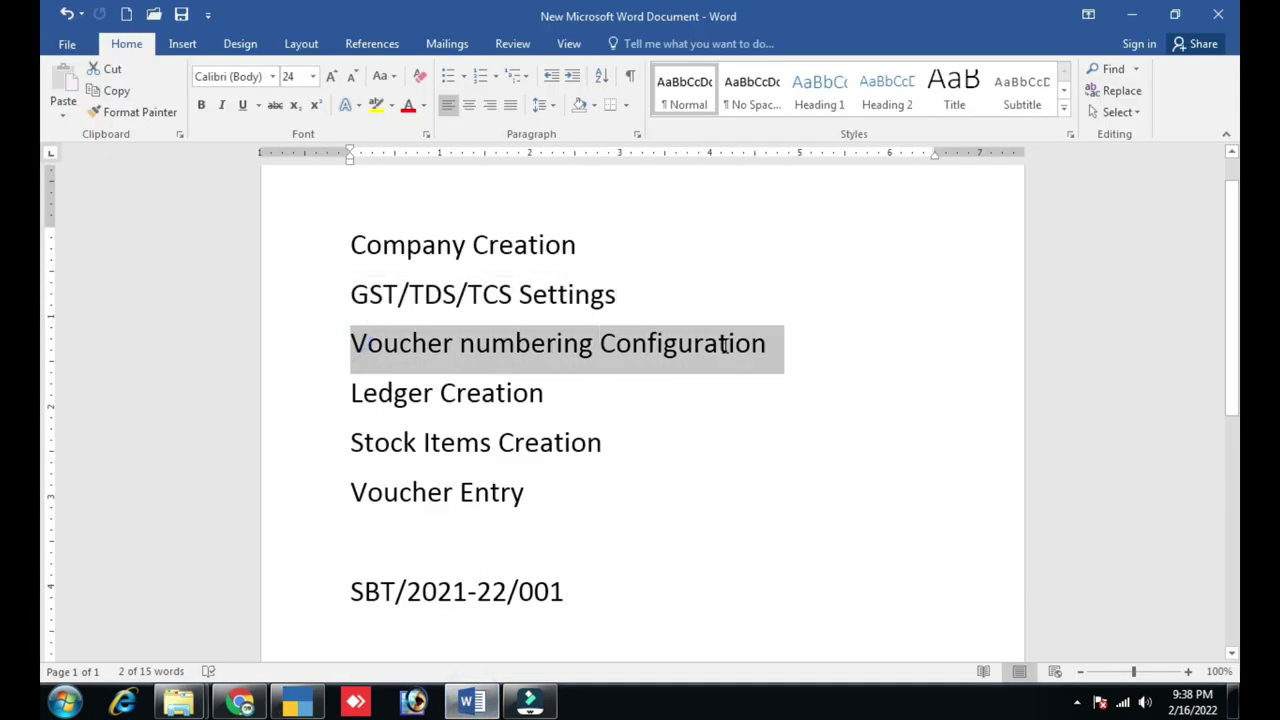
click(742, 429)
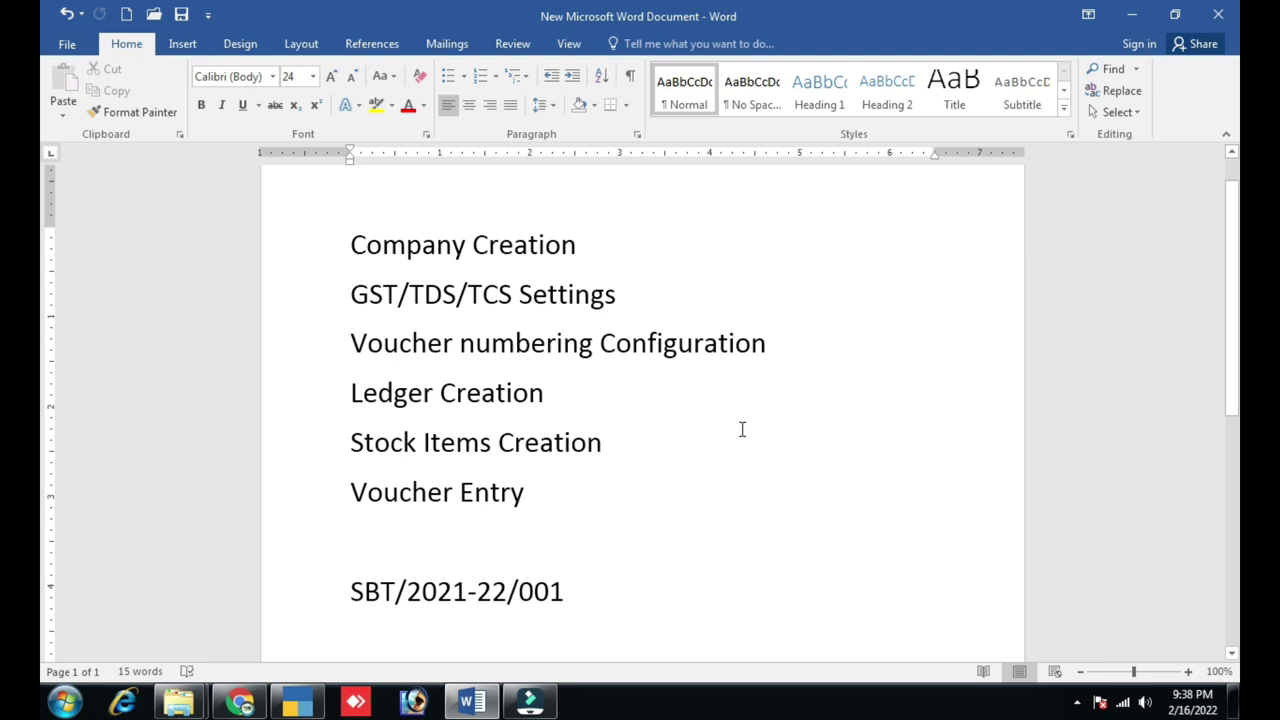
click(309, 706)
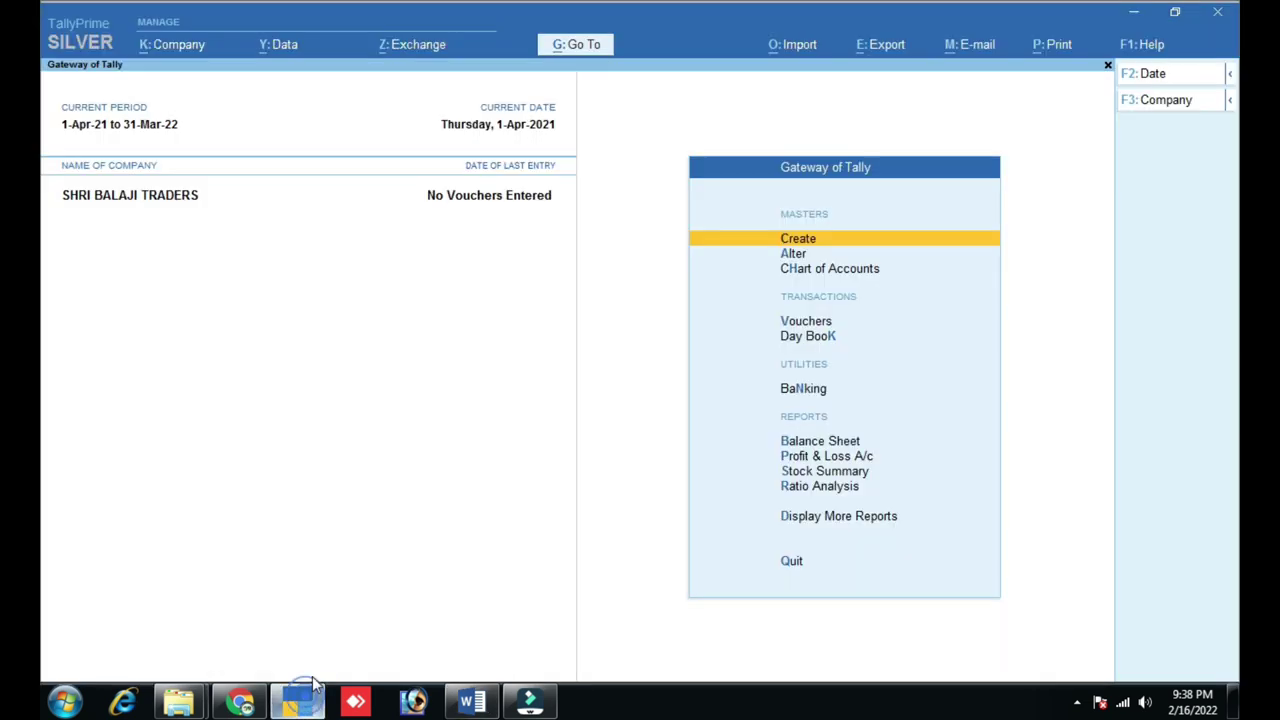
- Open Vouchers and switch to a Sales voucher numbered SBT/2021-22/001, dated 31-Mar-22
key(Down)
key(Down)
key(Down)
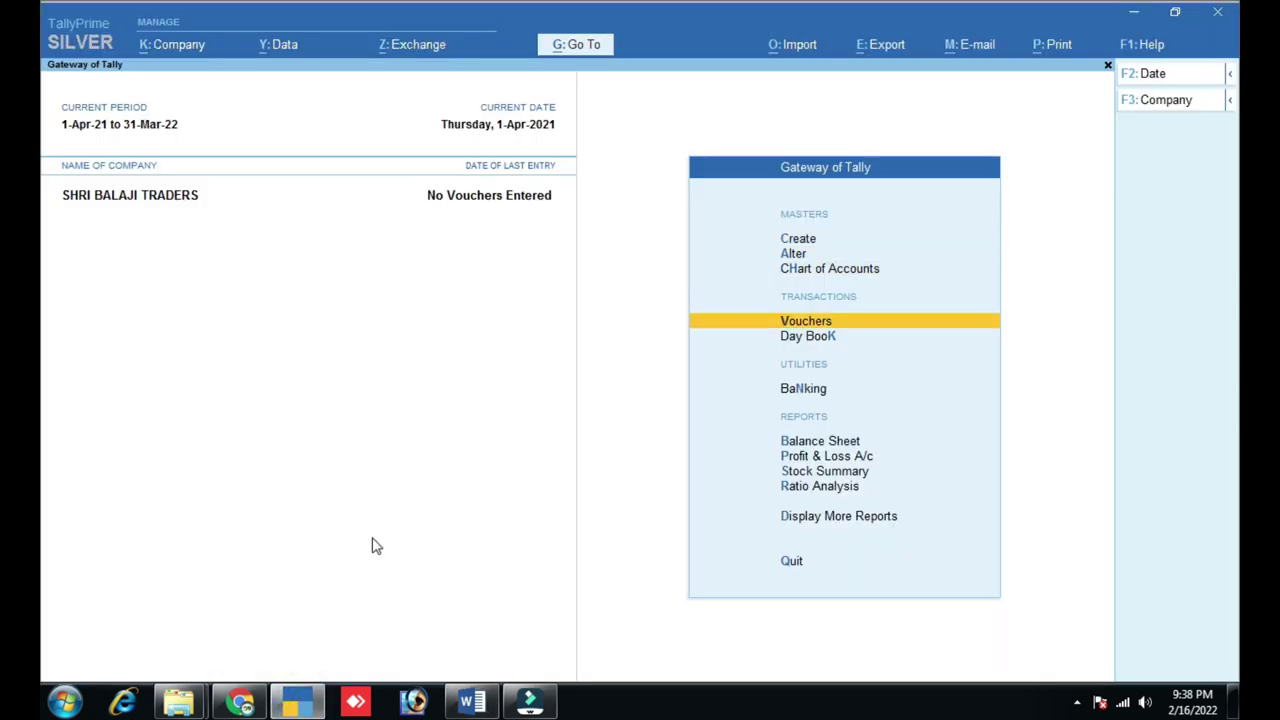
key(Return)
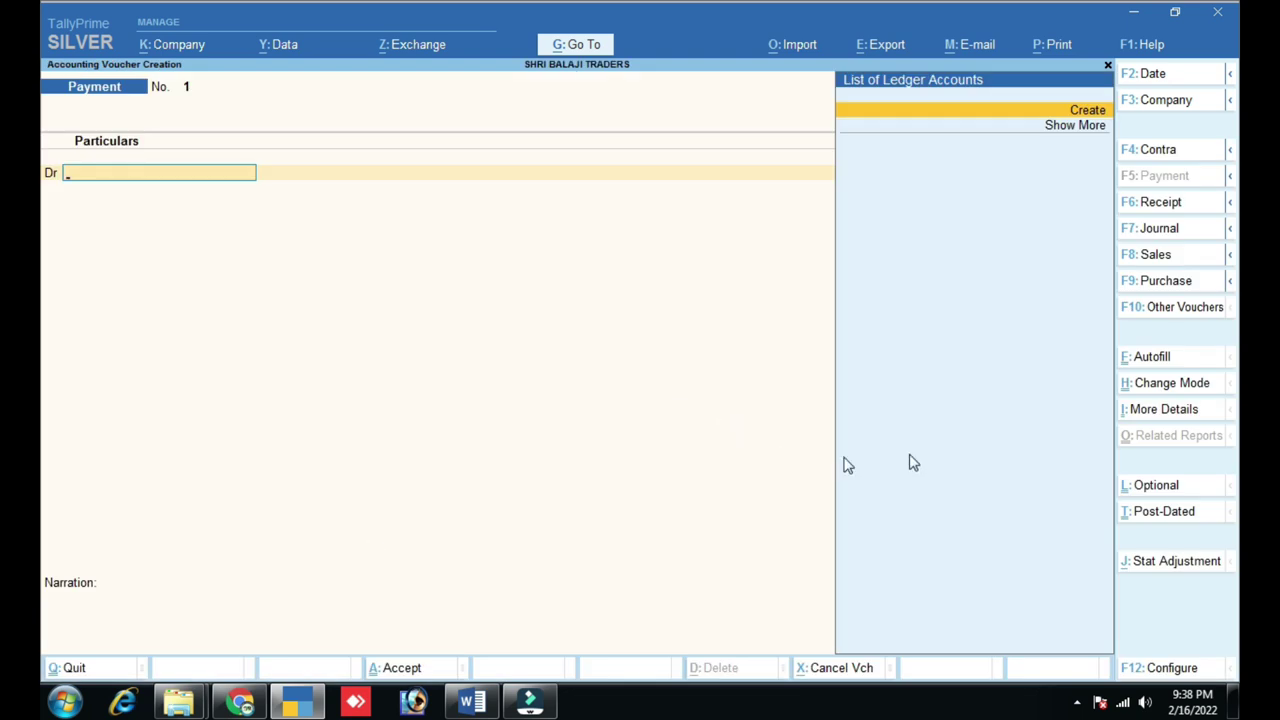
click(1160, 257)
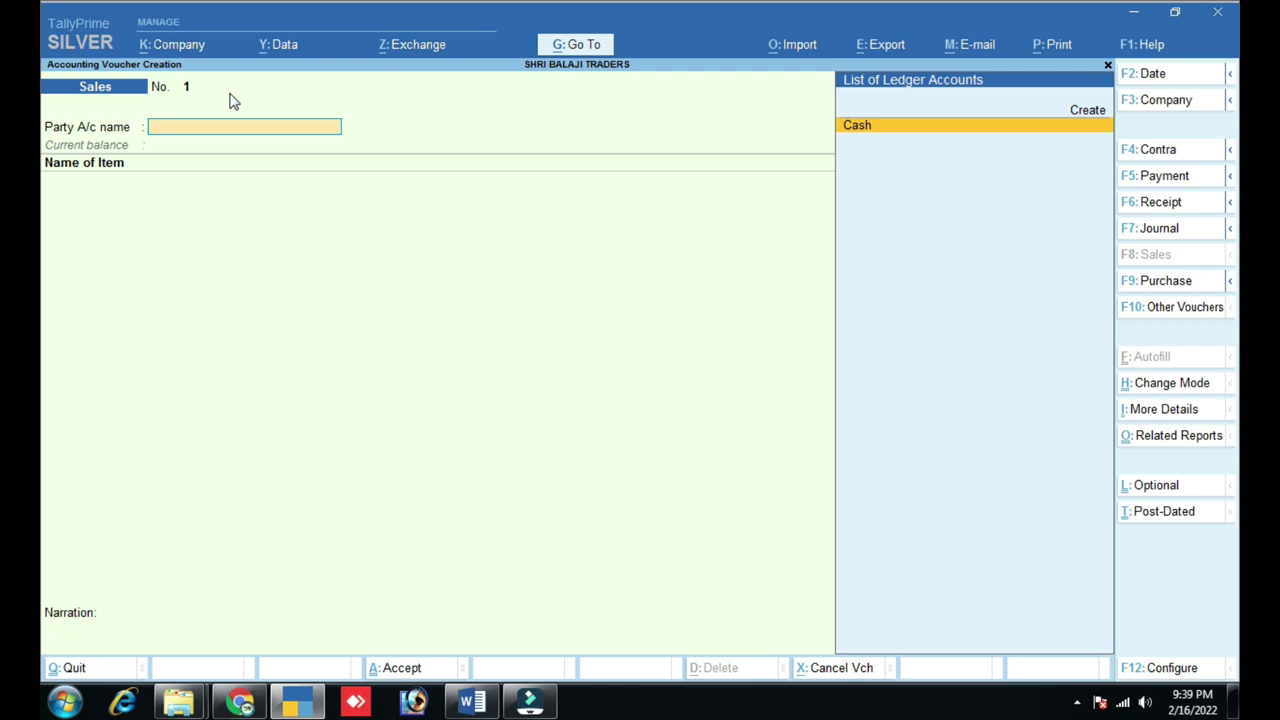
key(ctrl)
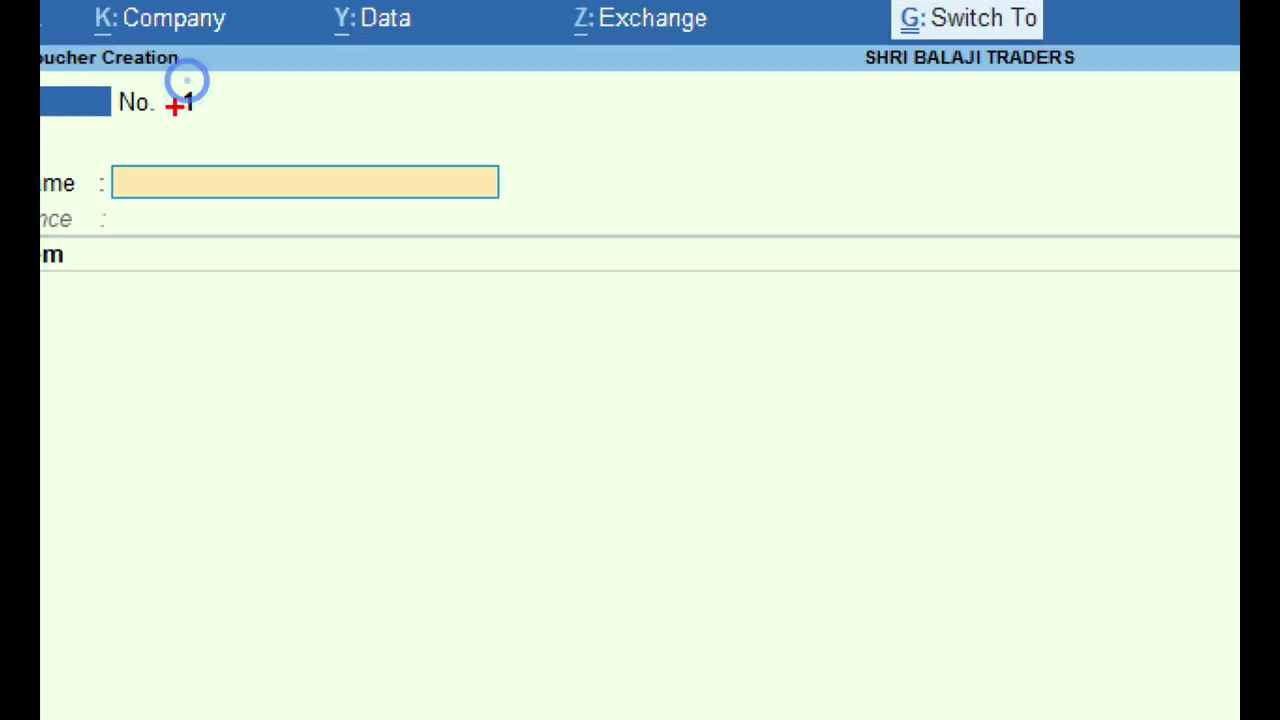
mouse_move(164, 78)
mouse_down()
mouse_move(220, 120)
mouse_move(386, 130)
mouse_up()
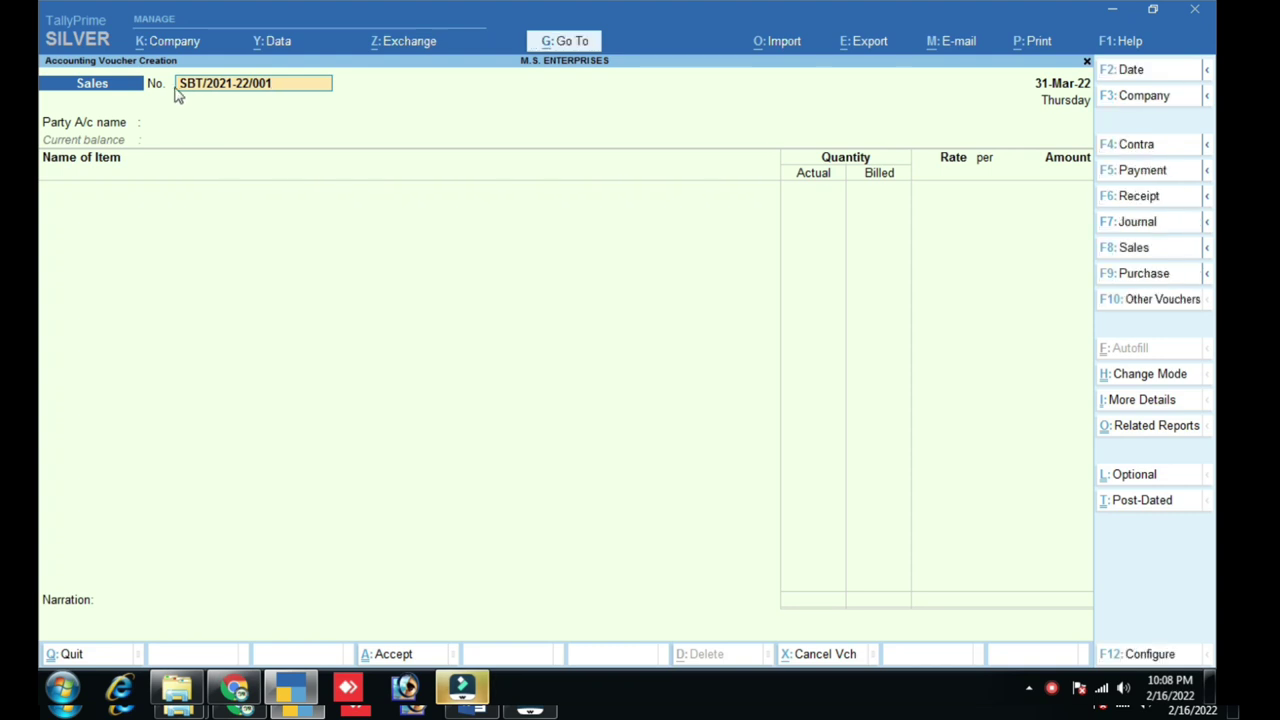
- Highlight voucher number SBT/2021-22/001 and return to the Word checklist showing that number
scroll(177, 91, up, 3)
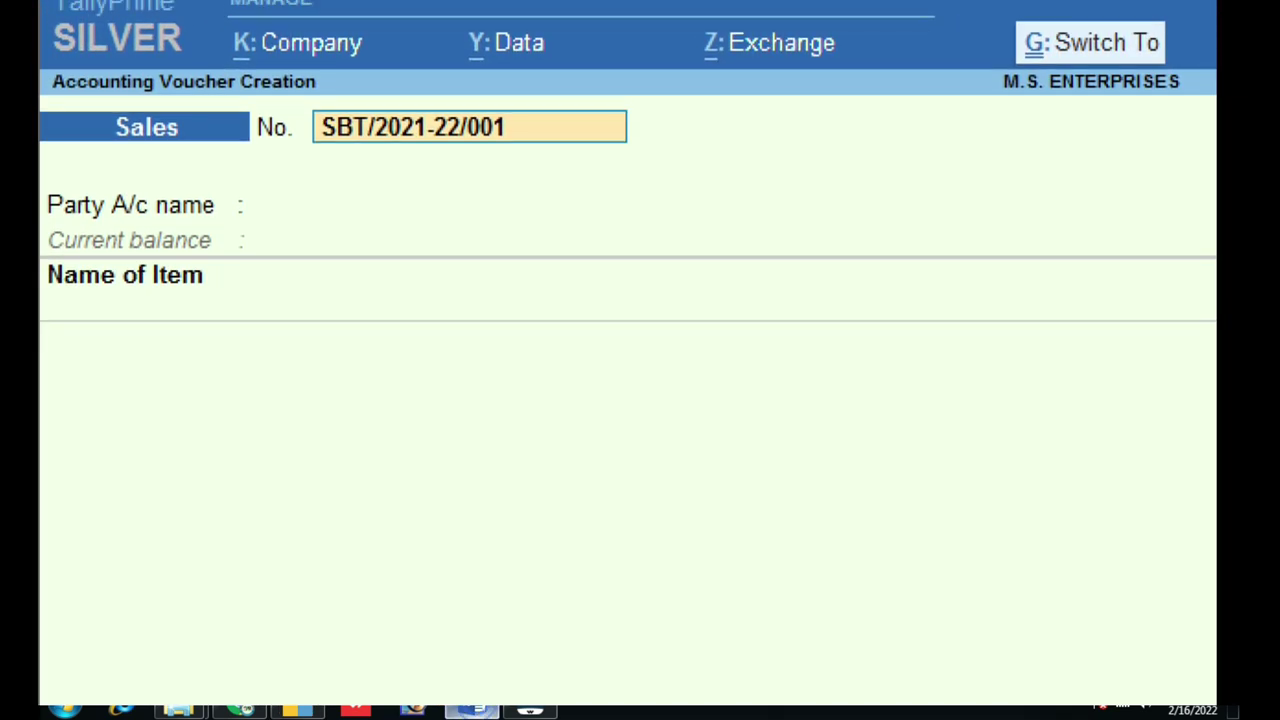
mouse_move(287, 84)
mouse_down()
mouse_move(334, 132)
mouse_move(428, 160)
mouse_move(694, 172)
mouse_up()
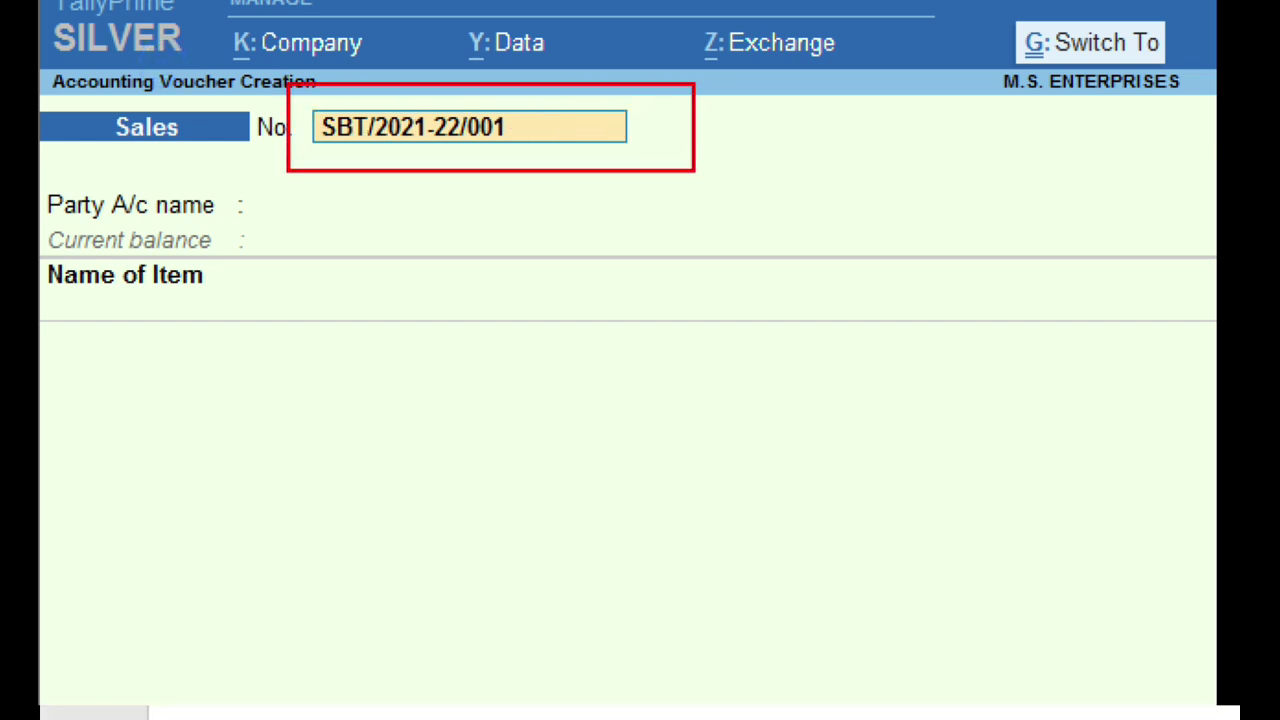
drag(75, 120, 256, 162)
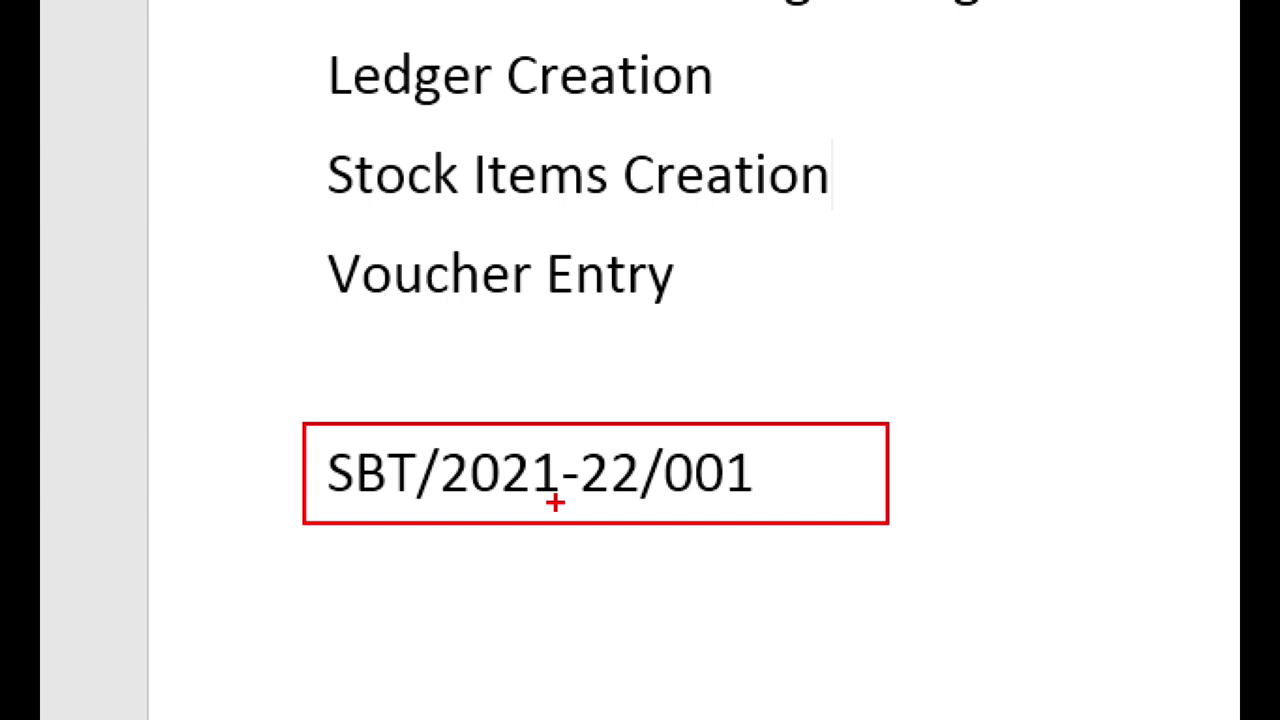
key(Escape)
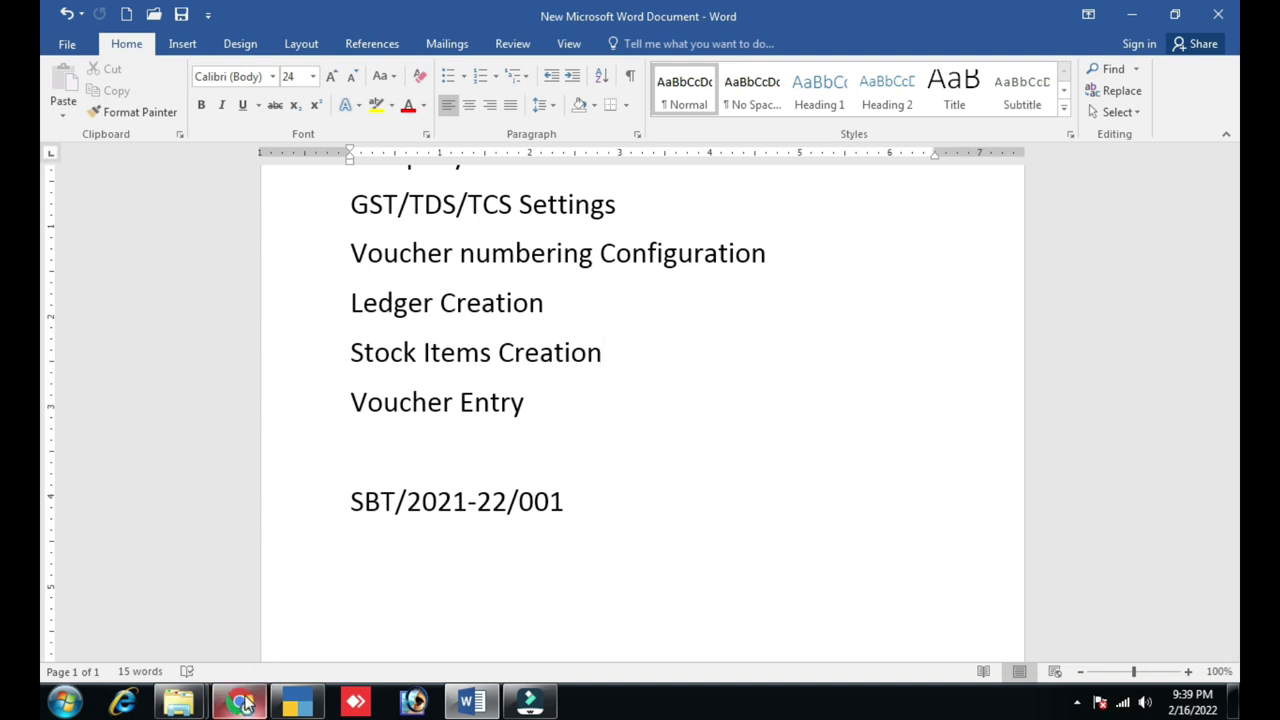
- Browse the YouTube channel's playlists, including TALLY PRIME, then return to the TallyPrime Sales voucher
click(297, 701)
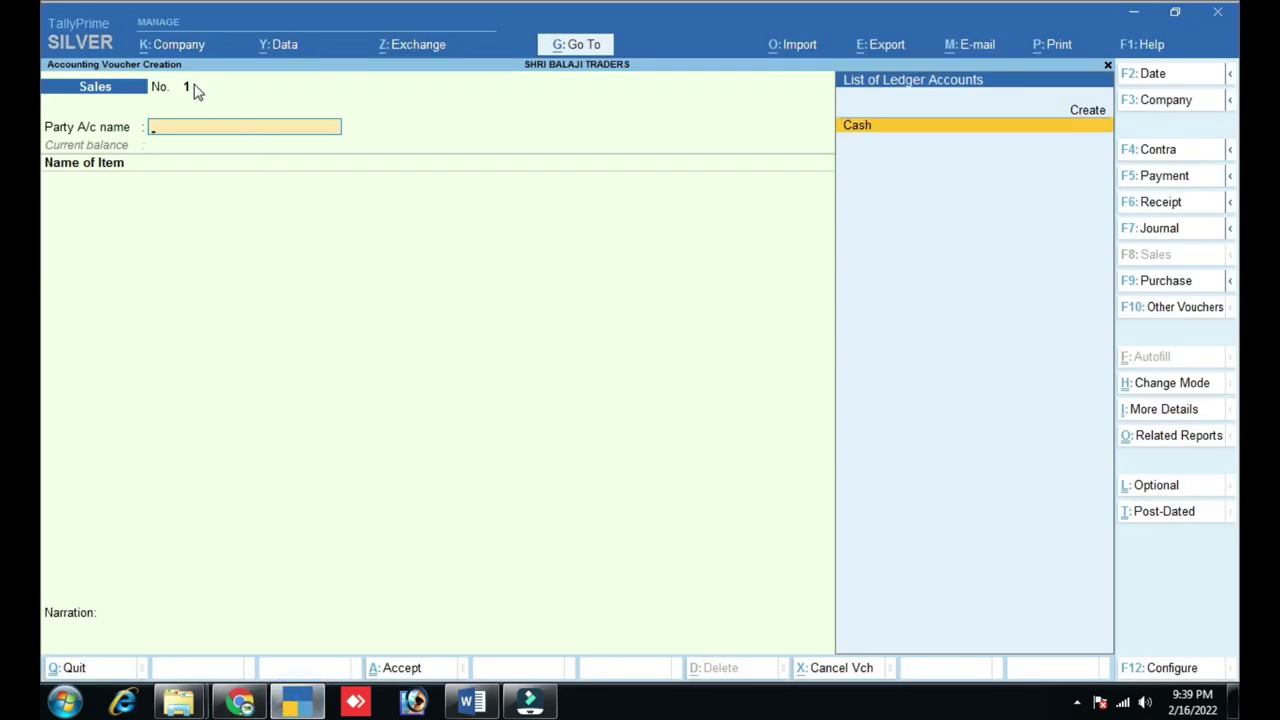
click(240, 701)
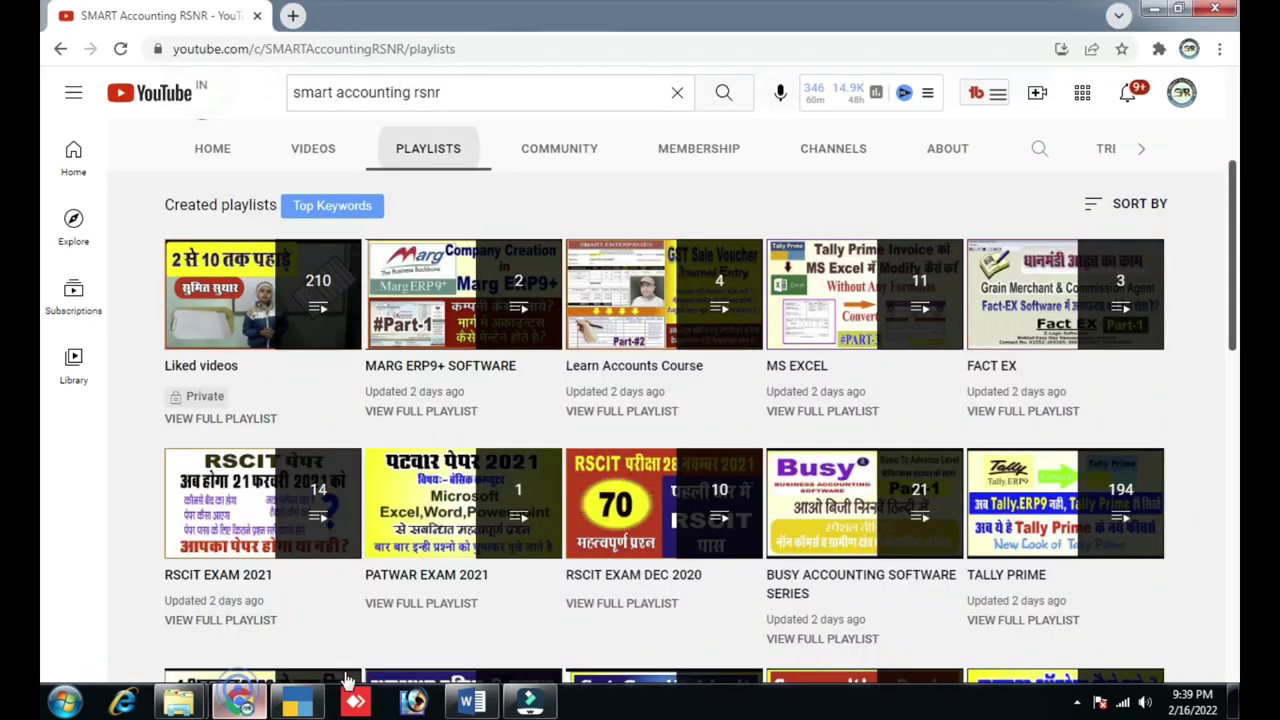
scroll(831, 590, down, 2)
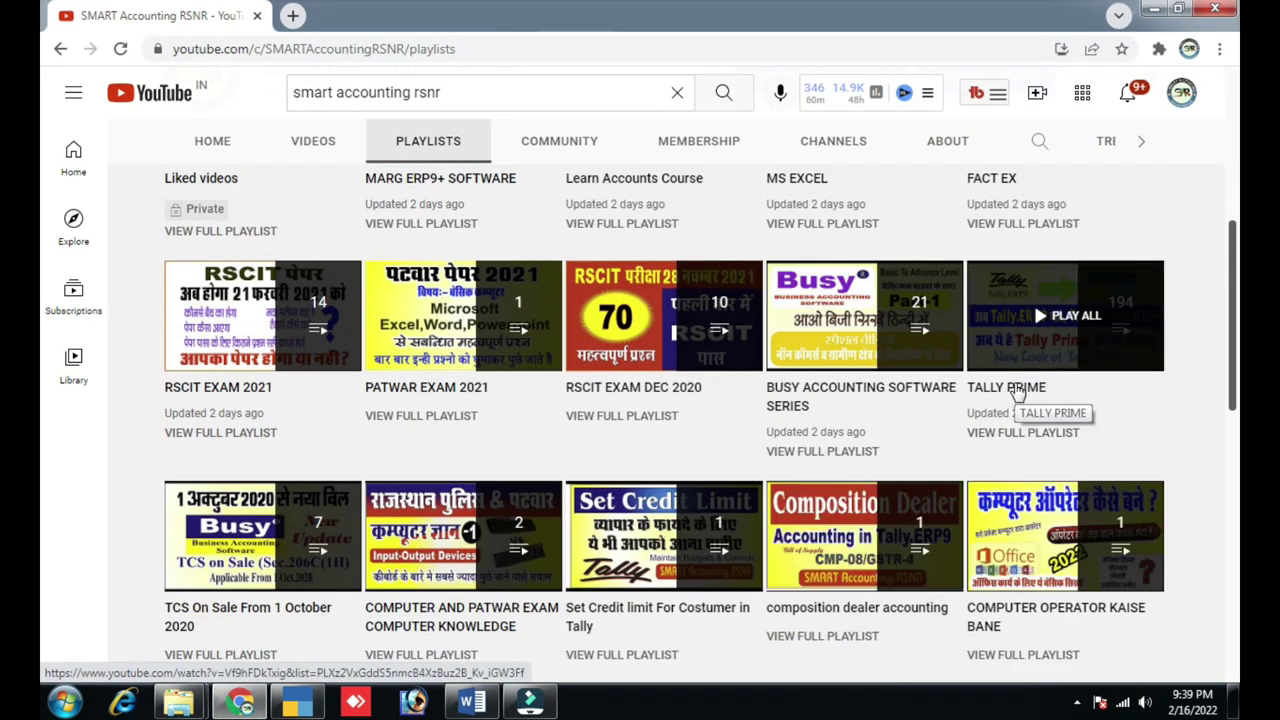
click(297, 701)
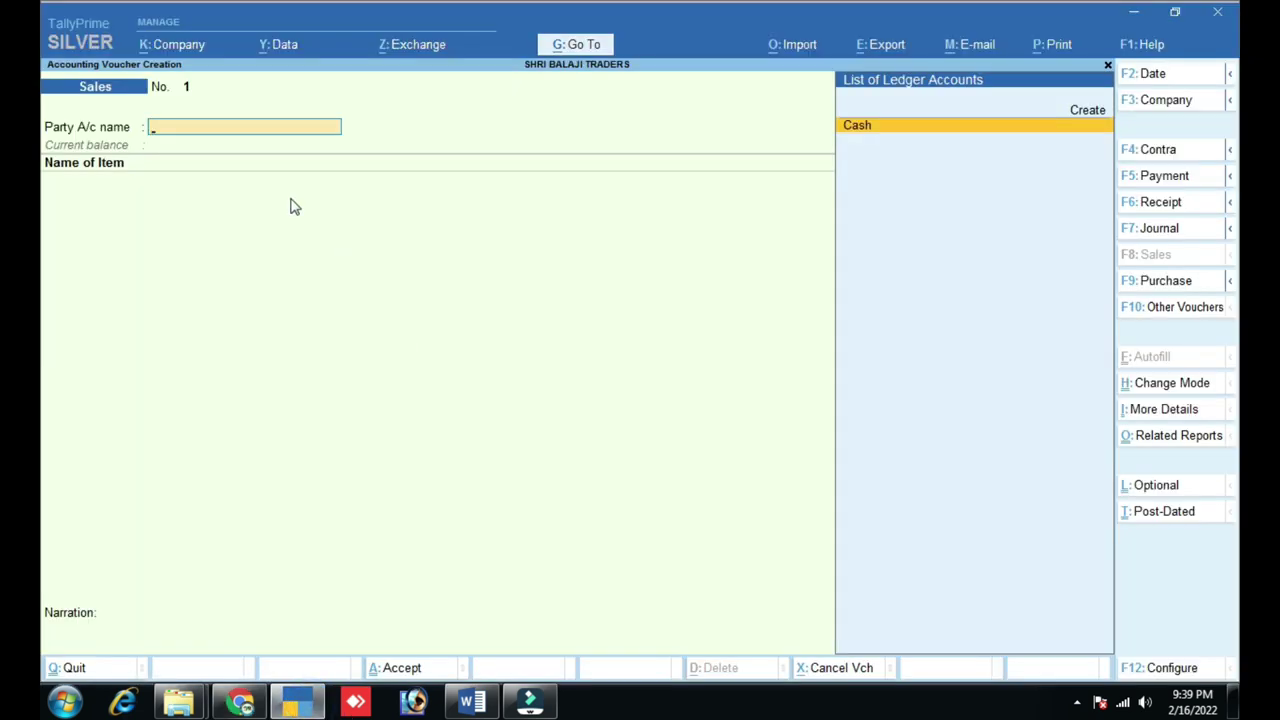
- Select Ledger Creation as the next topic in the Word checklist
click(466, 701)
scroll(412, 387, up, 2)
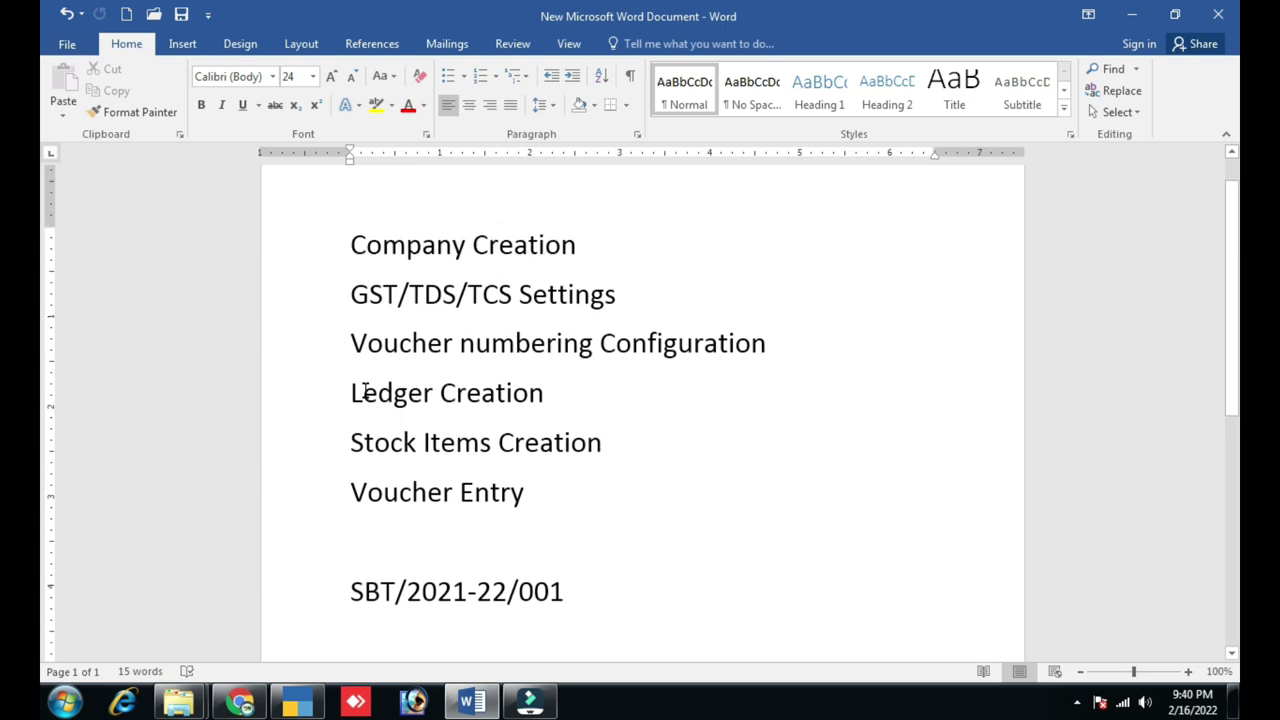
drag(351, 391, 546, 390)
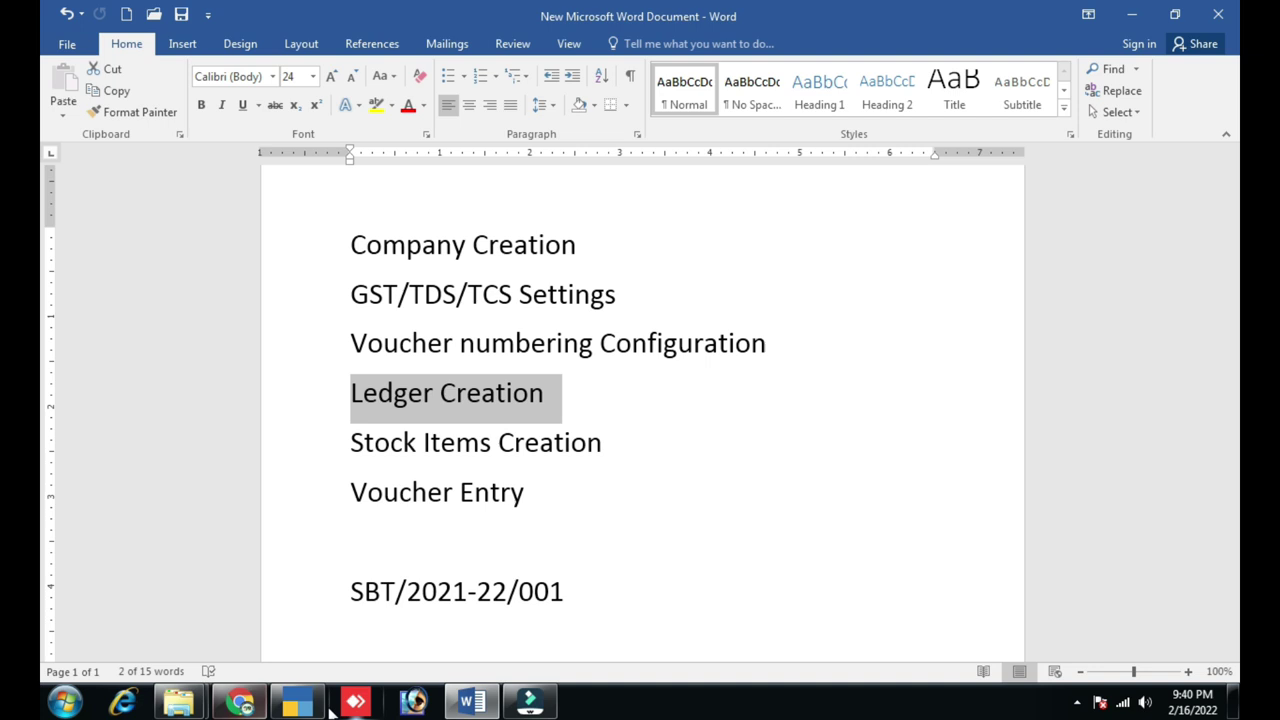
- Quit the unsaved Sales voucher in TallyPrime, returning to the Gateway of Tally
click(284, 705)
key(Escape)
key(Return)
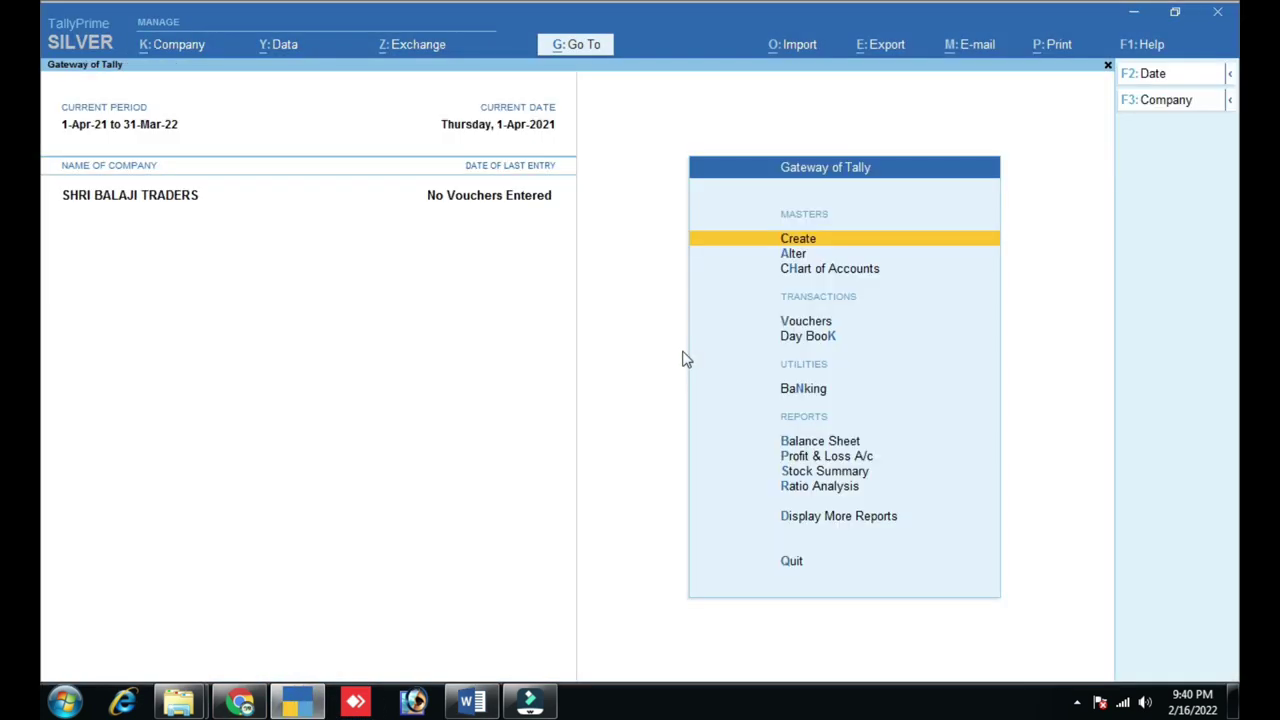
key(ctrl+1)
click(821, 166)
mouse_move(684, 116)
mouse_down()
mouse_move(811, 211)
mouse_move(929, 206)
mouse_up()
key(Escape)
- Open Create from the Gateway of Tally and move down to Ledger in the List of Masters
key(ctrl+1)
click(792, 237)
mouse_move(718, 196)
mouse_down()
mouse_move(806, 244)
mouse_move(848, 244)
mouse_up()
key(Escape)
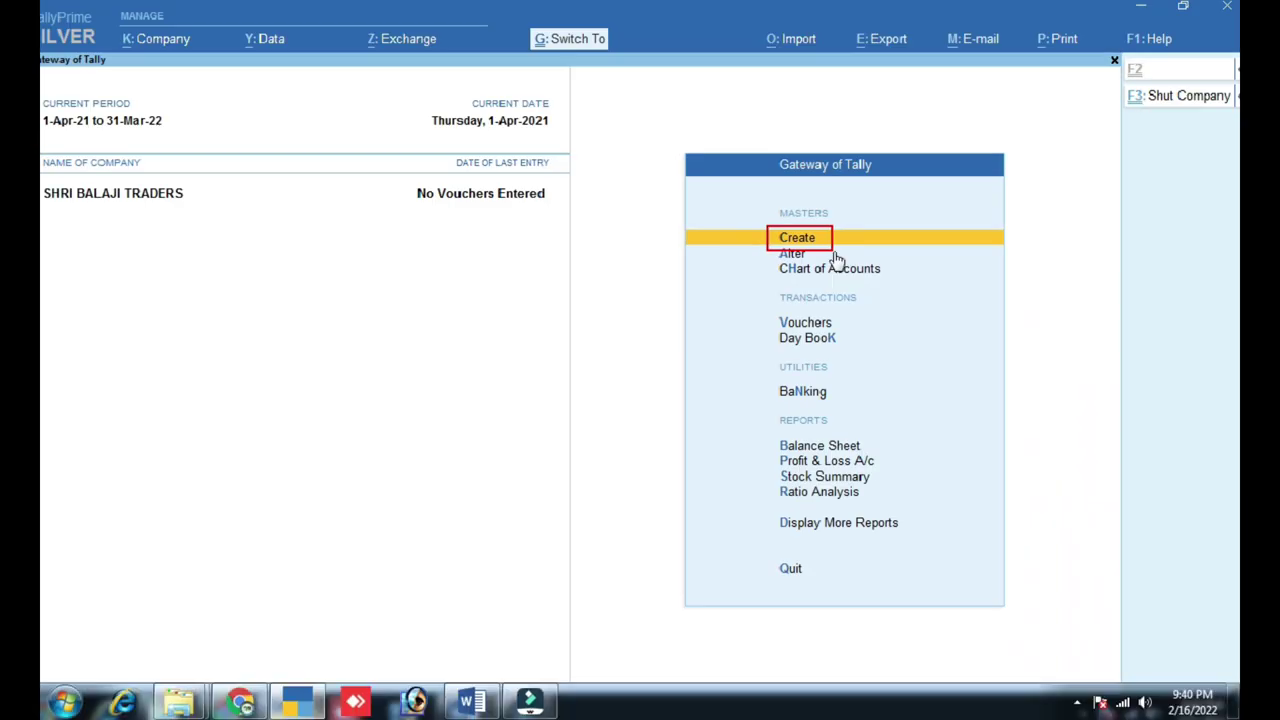
key(Return)
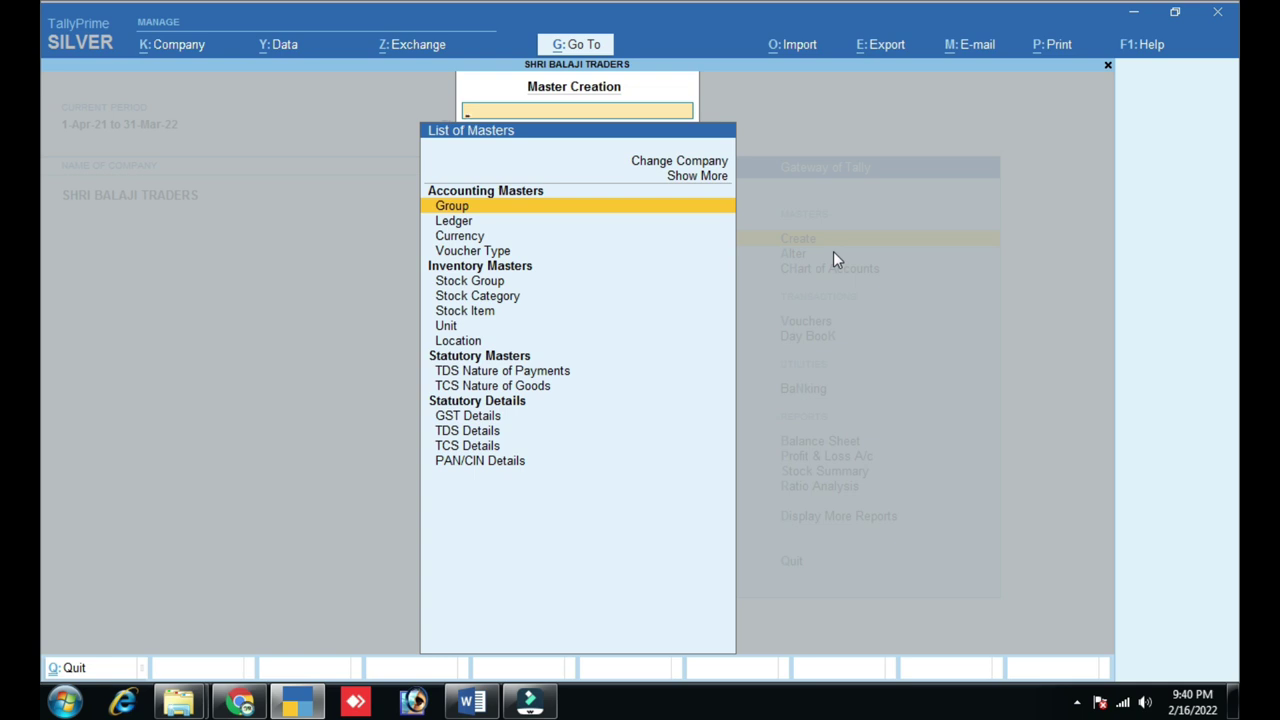
key(ctrl)
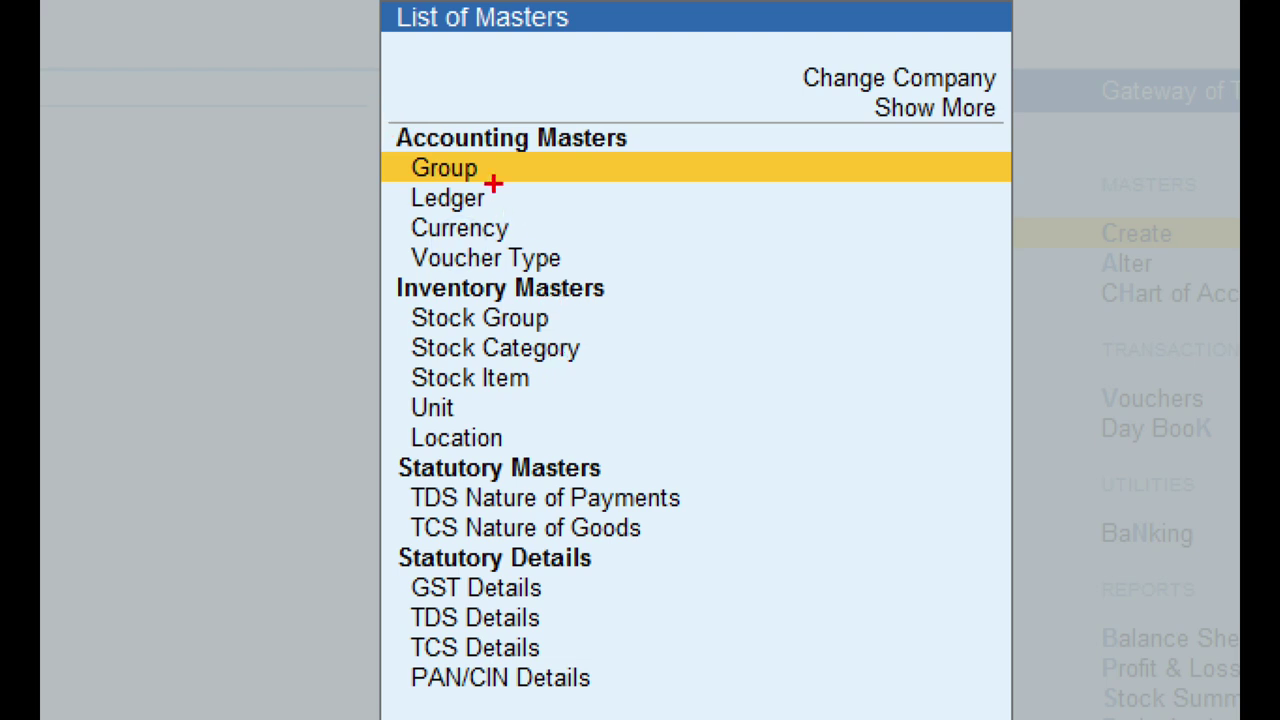
click(530, 257)
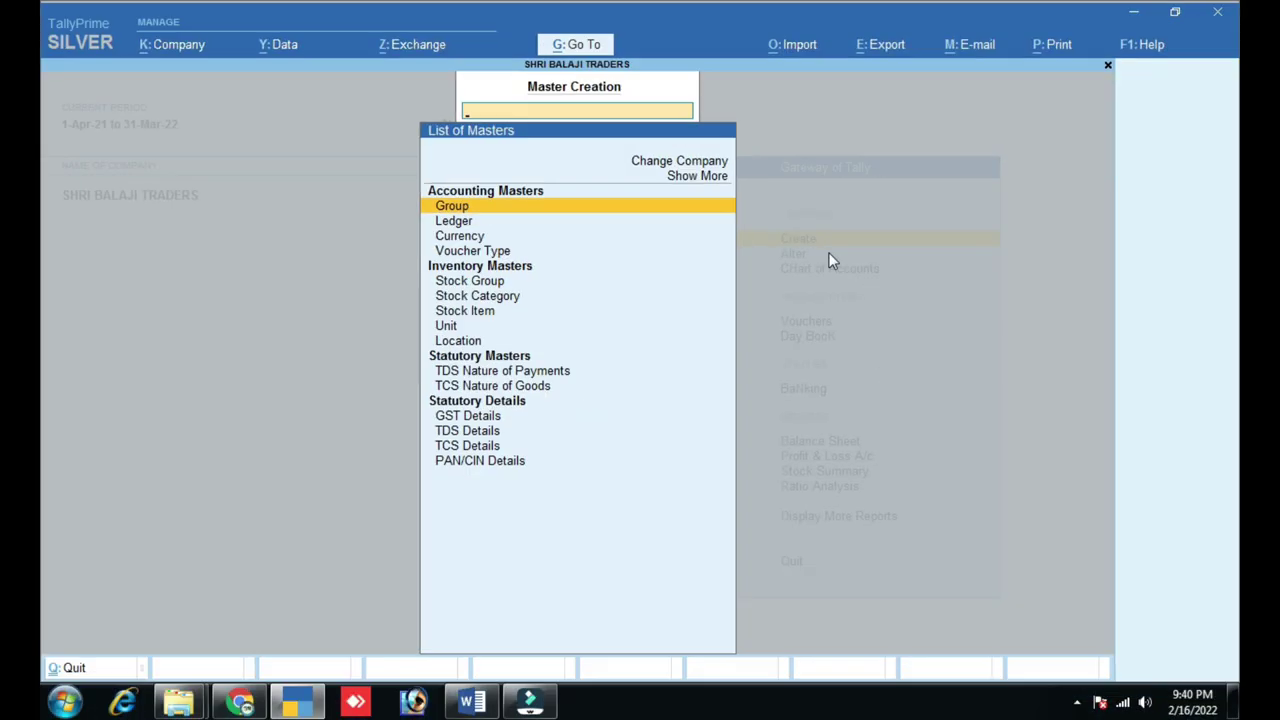
key(Down)
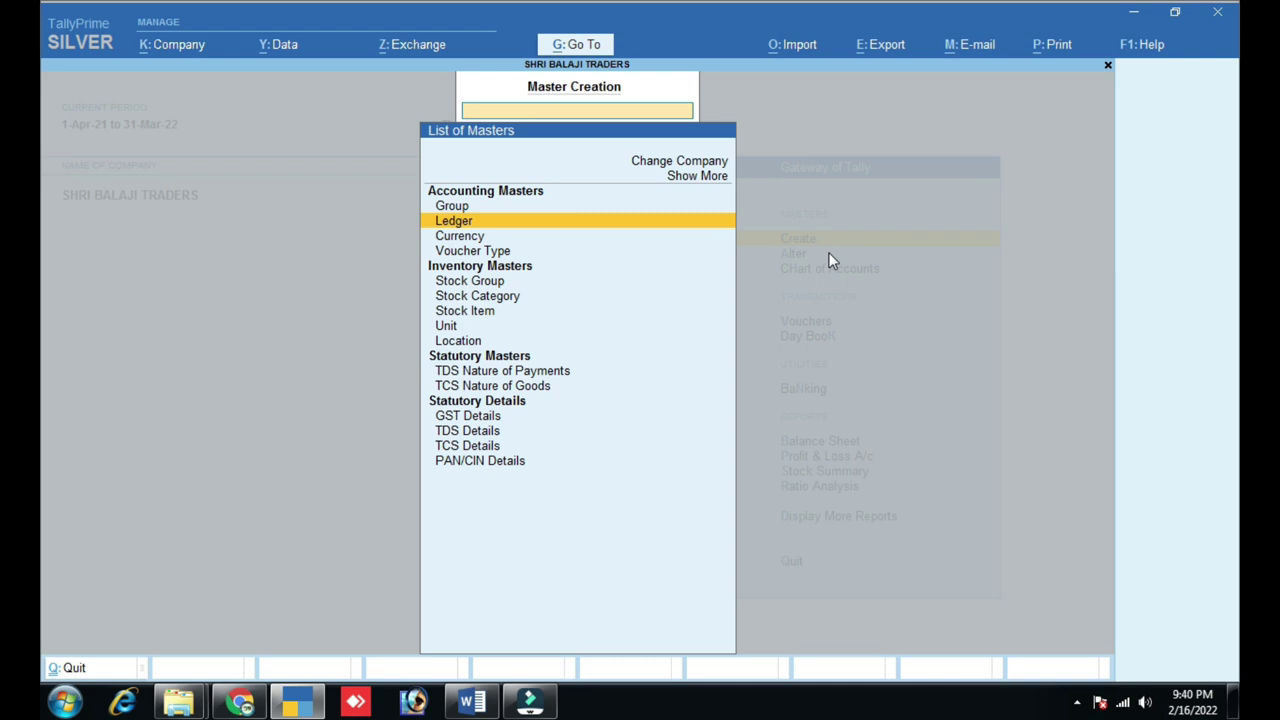
- Open Ledger Creation and enter the customer's name as the ledger name
key(Return)
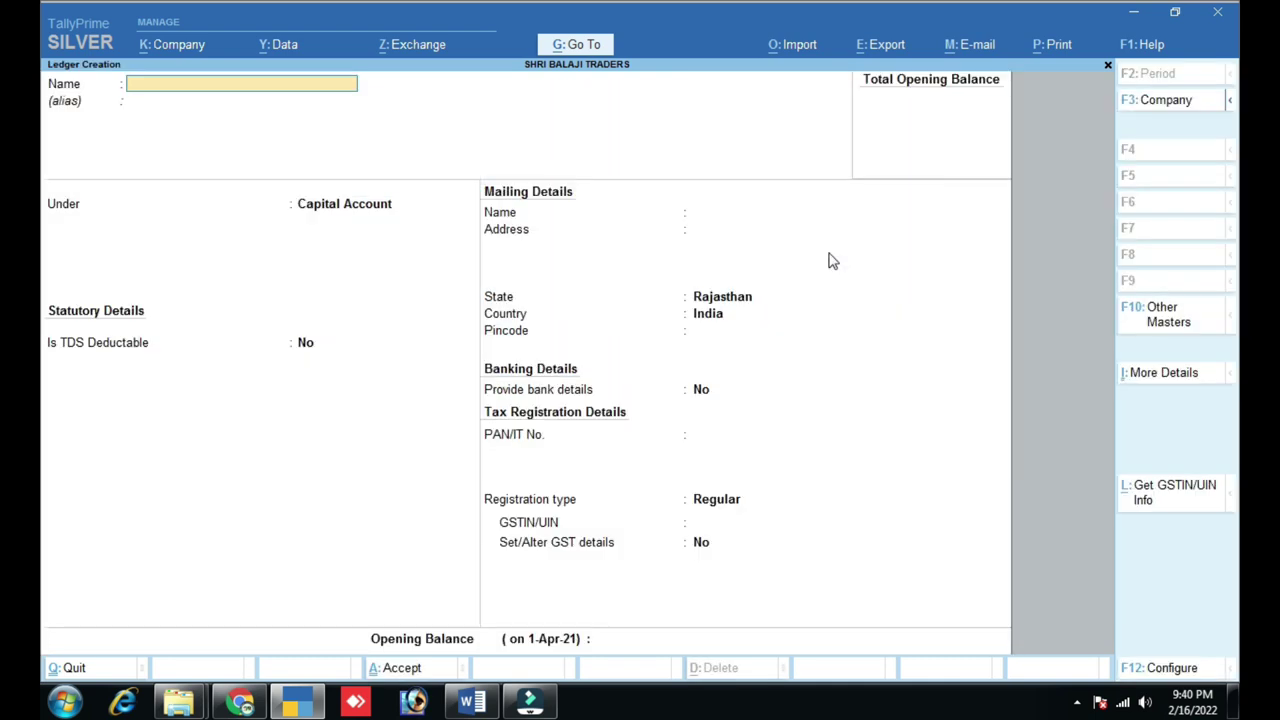
key(ctrl)
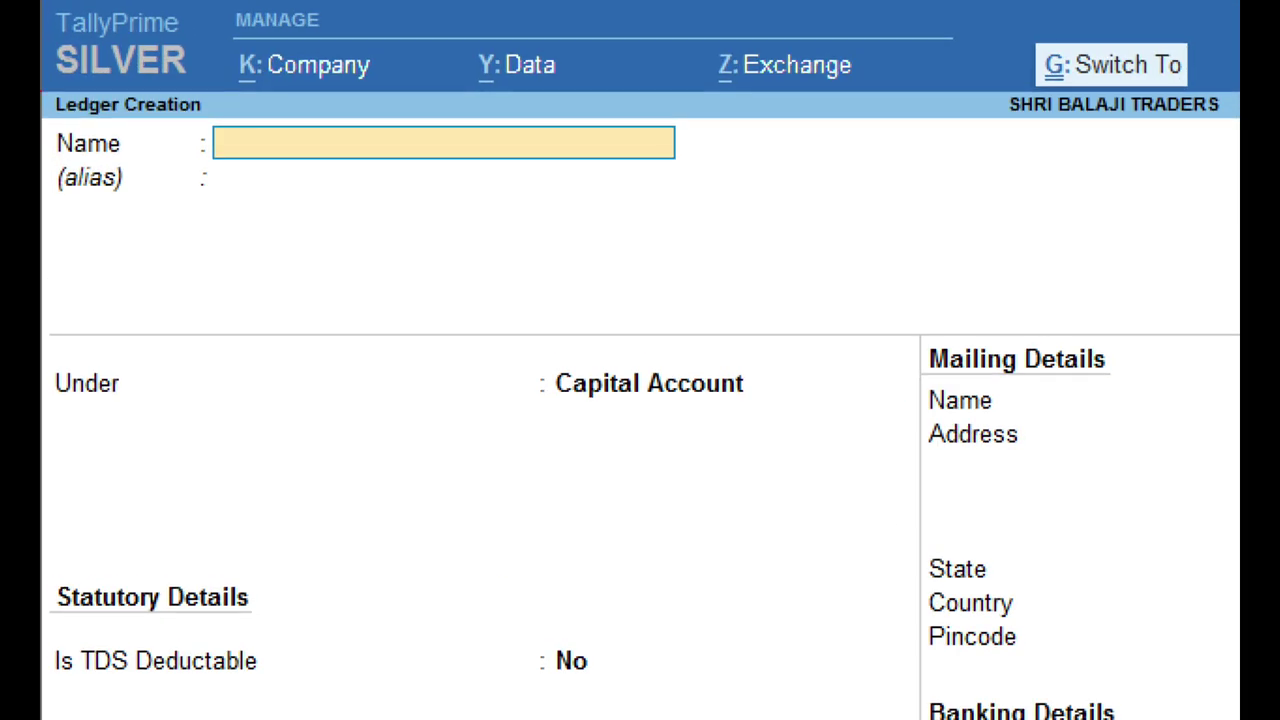
mouse_move(212, 111)
mouse_down()
mouse_move(305, 175)
mouse_move(738, 169)
mouse_up()
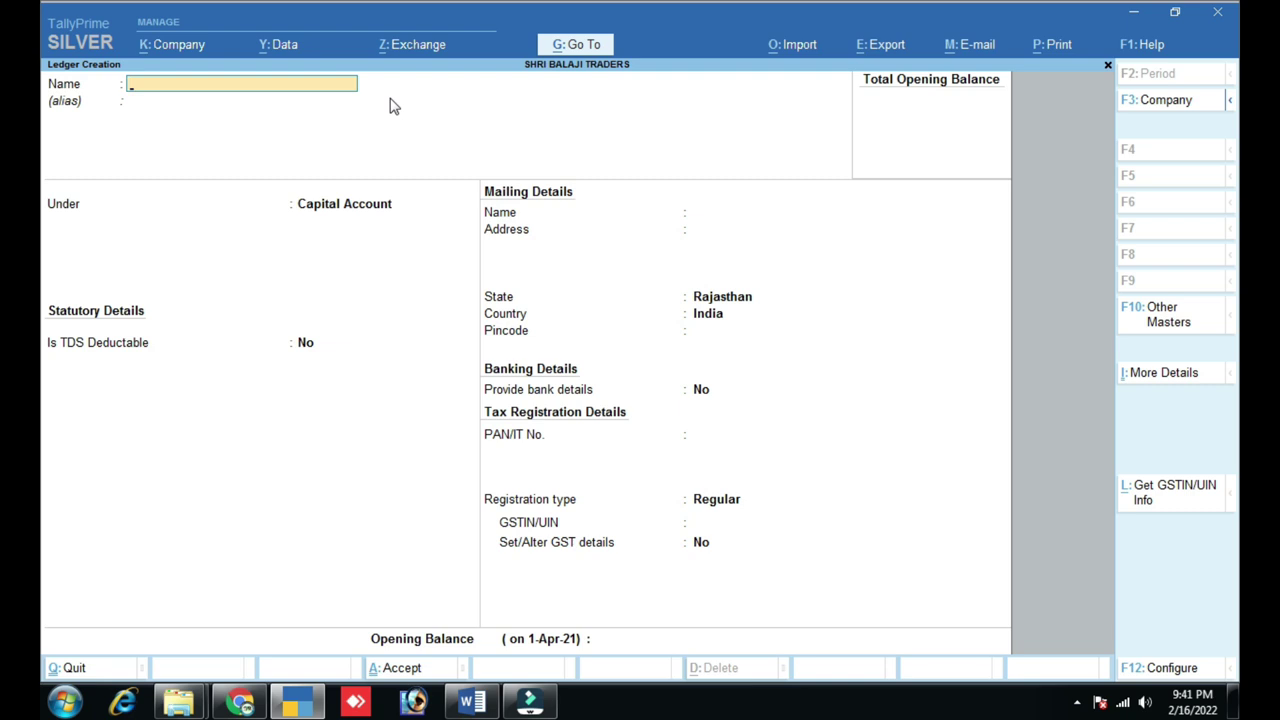
key(Return)
key(Return)
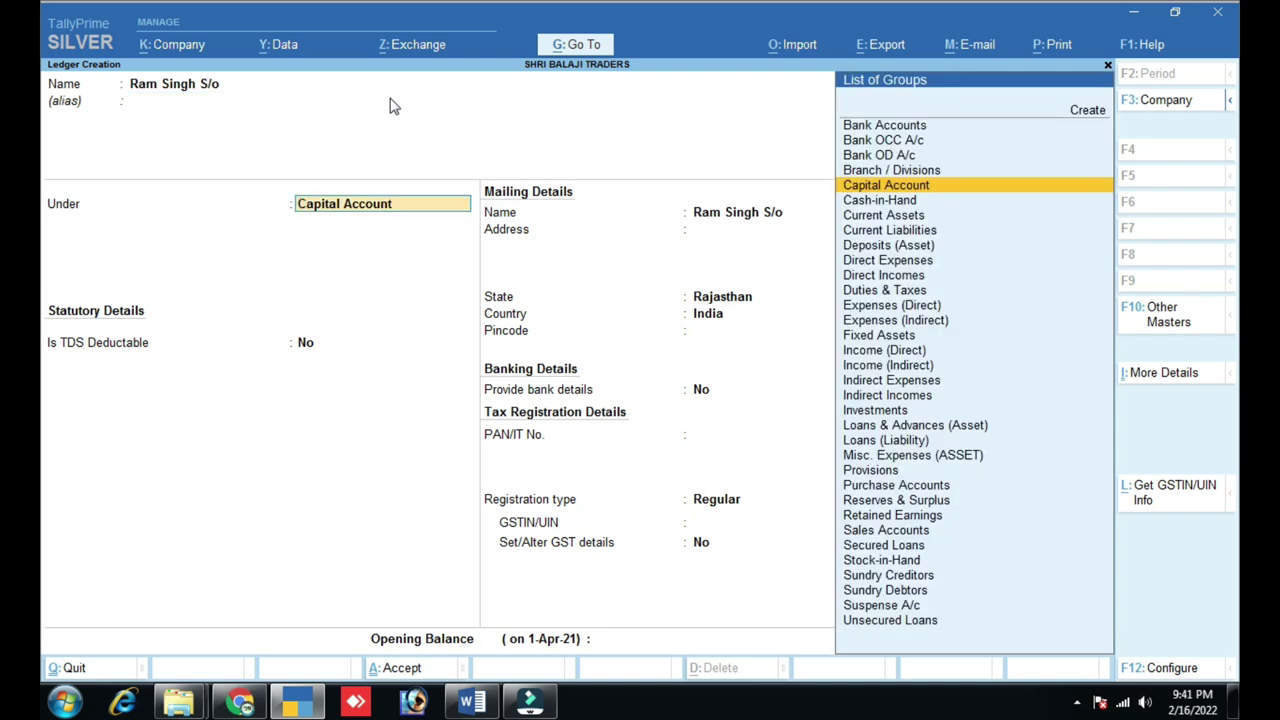
- Group the ledger under Sundry Debtors with bill-by-bill on, advancing to the mailing address
text(Sund)
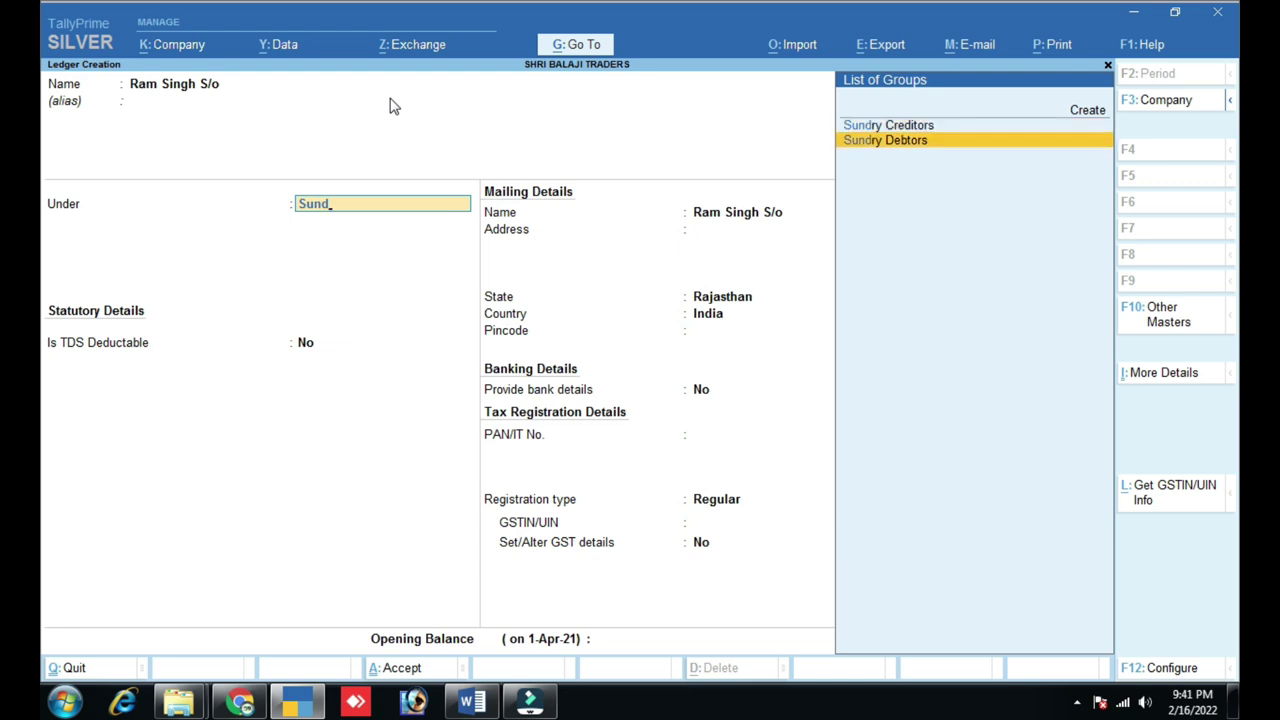
key(Return)
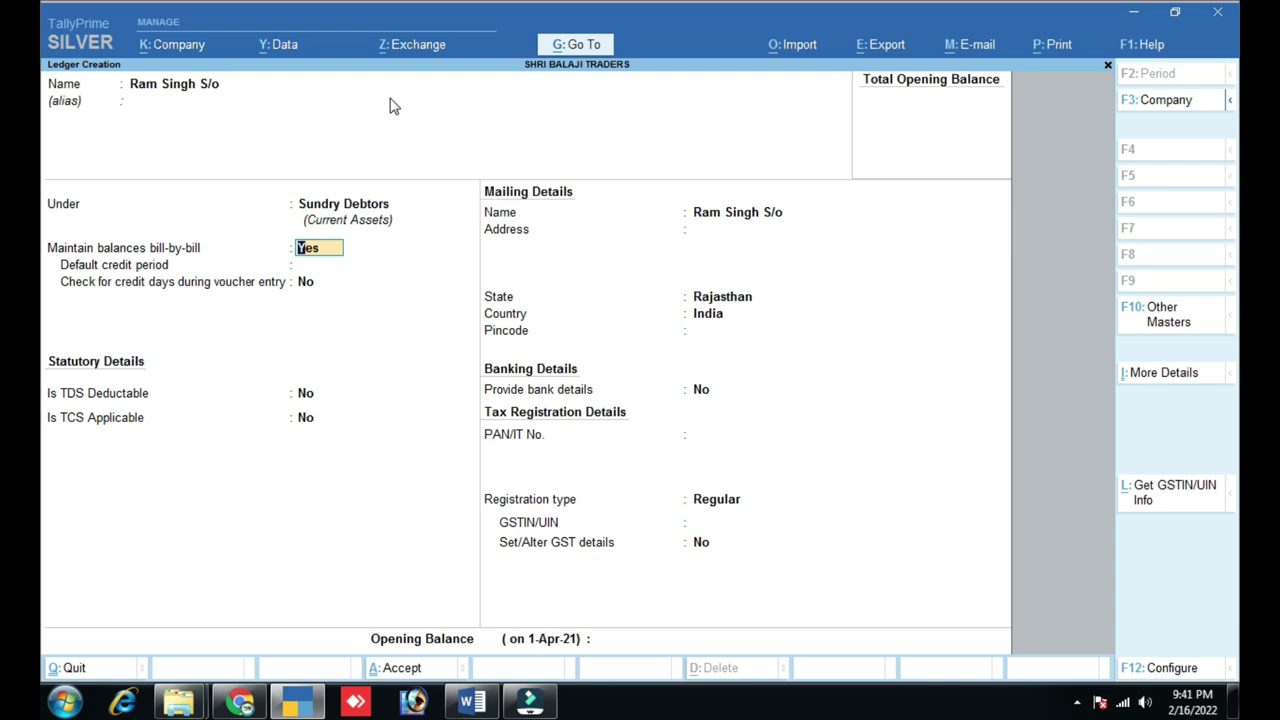
key(Return)
key(Return)
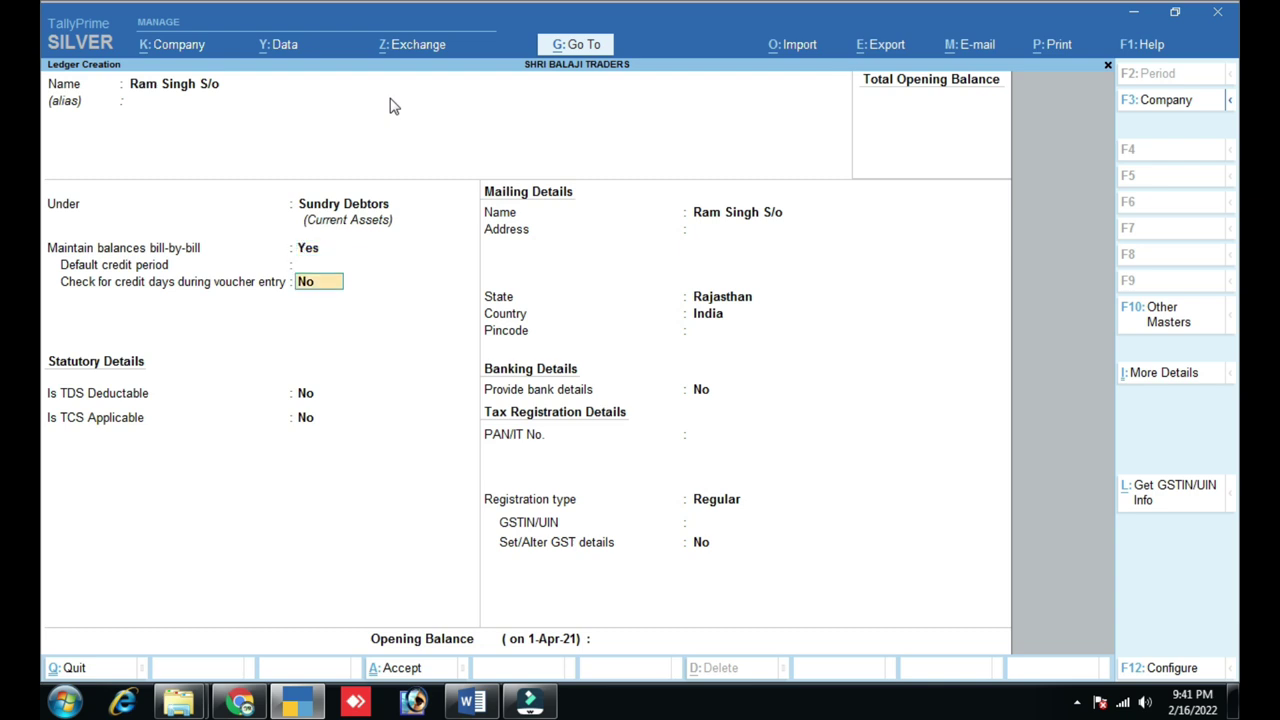
key(Return)
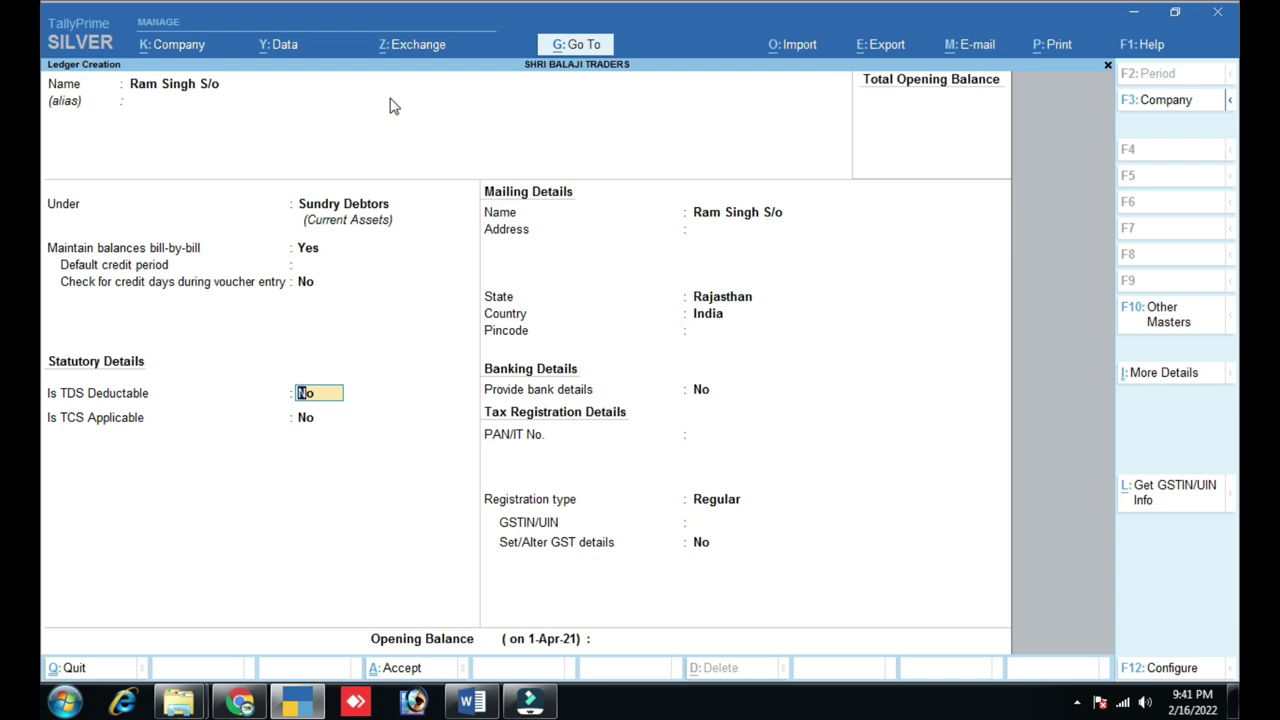
key(Return)
key(Return)
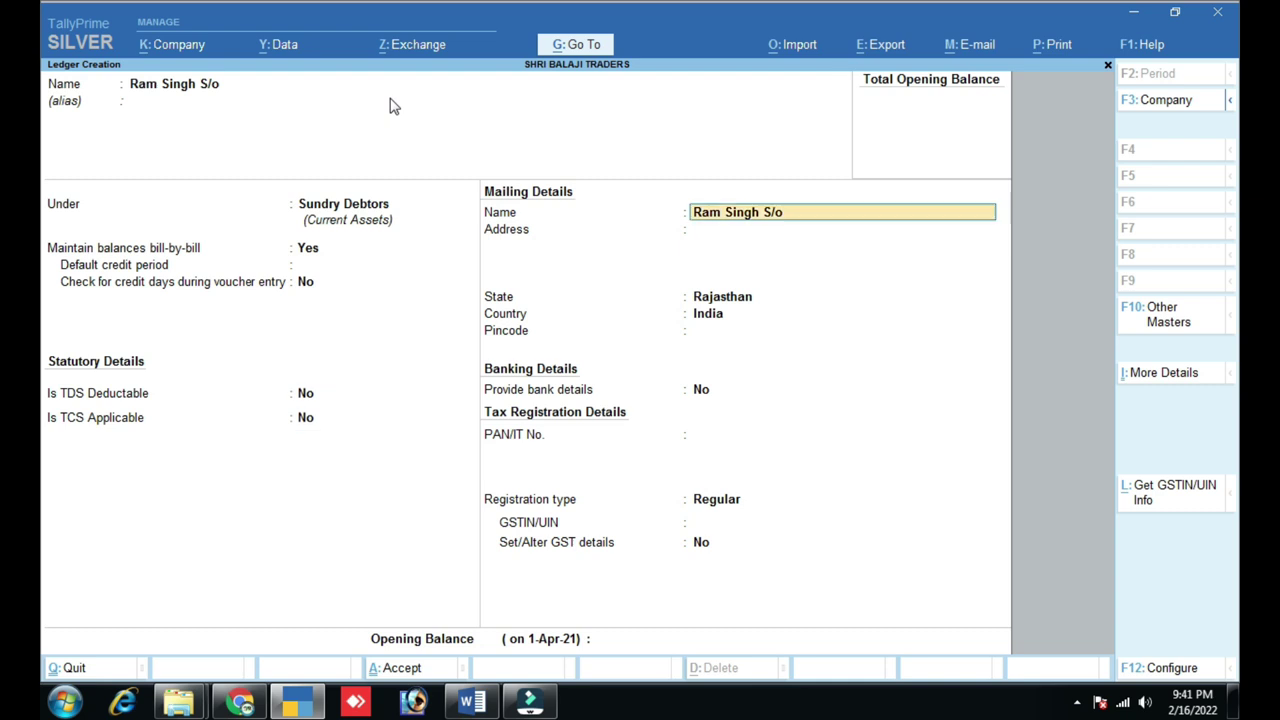
key(Return)
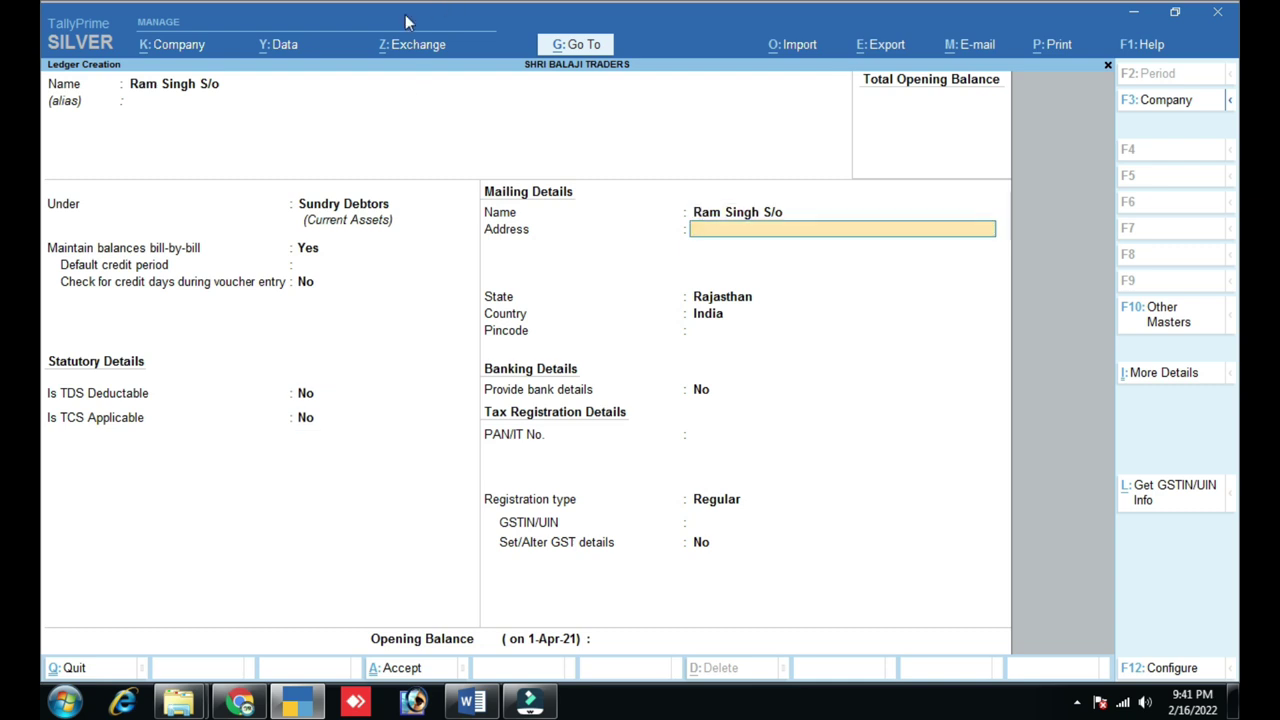
key(ctrl)
- Set the customer ledger's GST registration type to Unregistered and accept the ledger
click(714, 503)
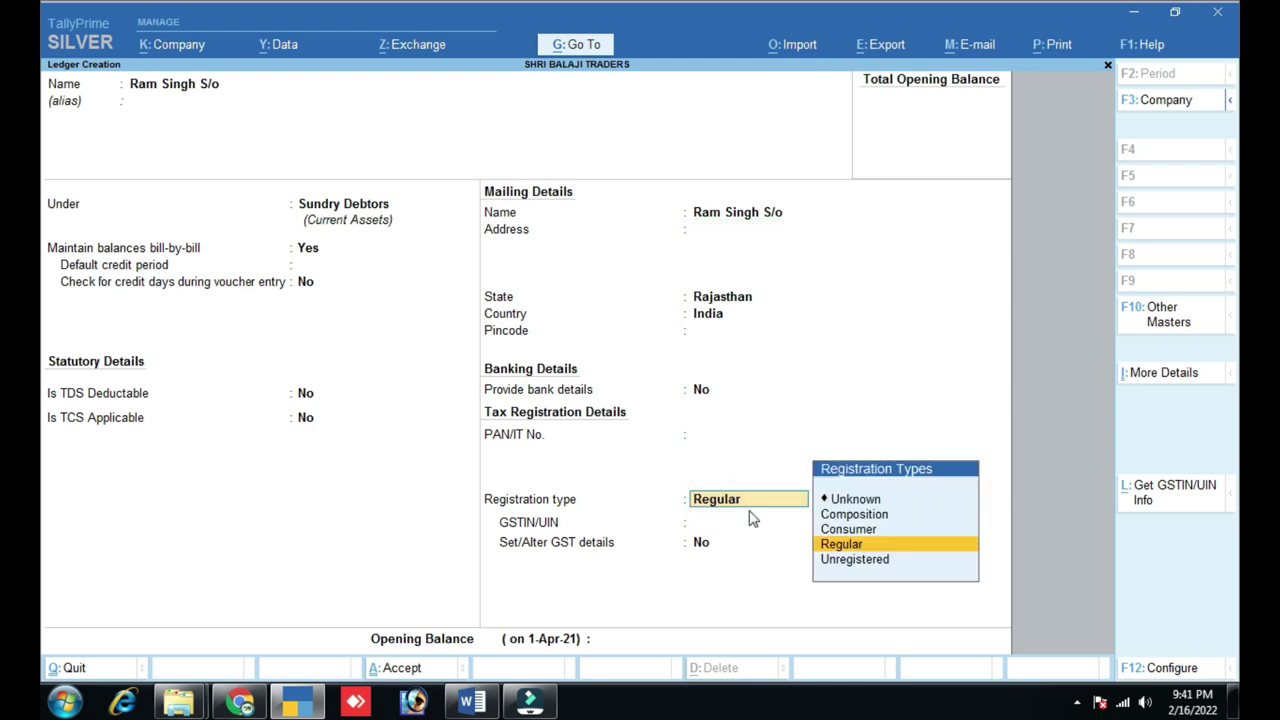
key(Down)
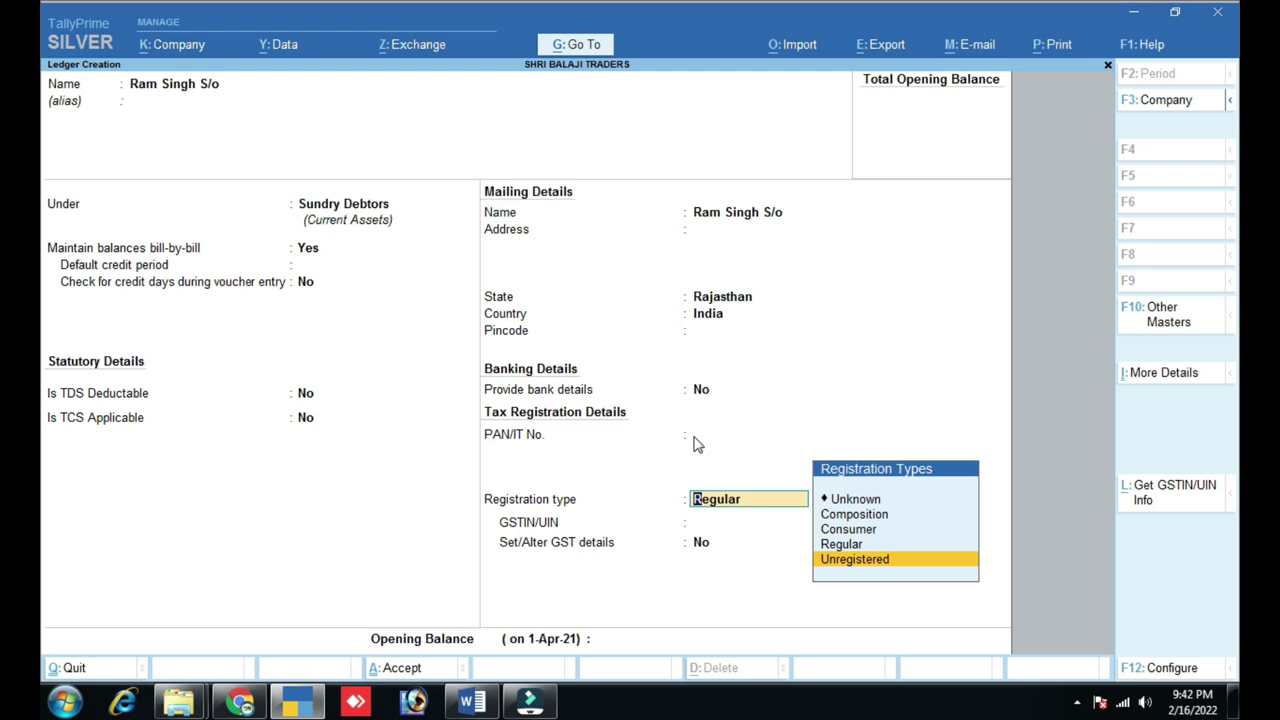
key(Return)
key(Return)
key(Return)
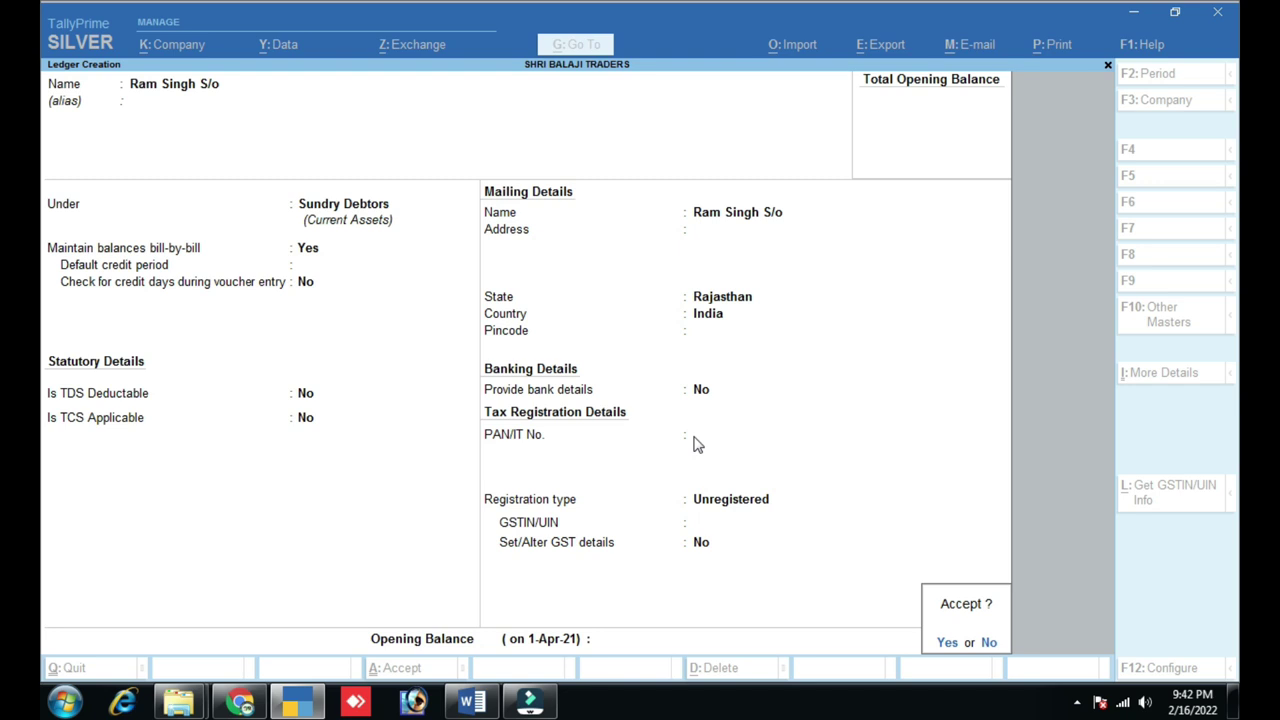
key(Return)
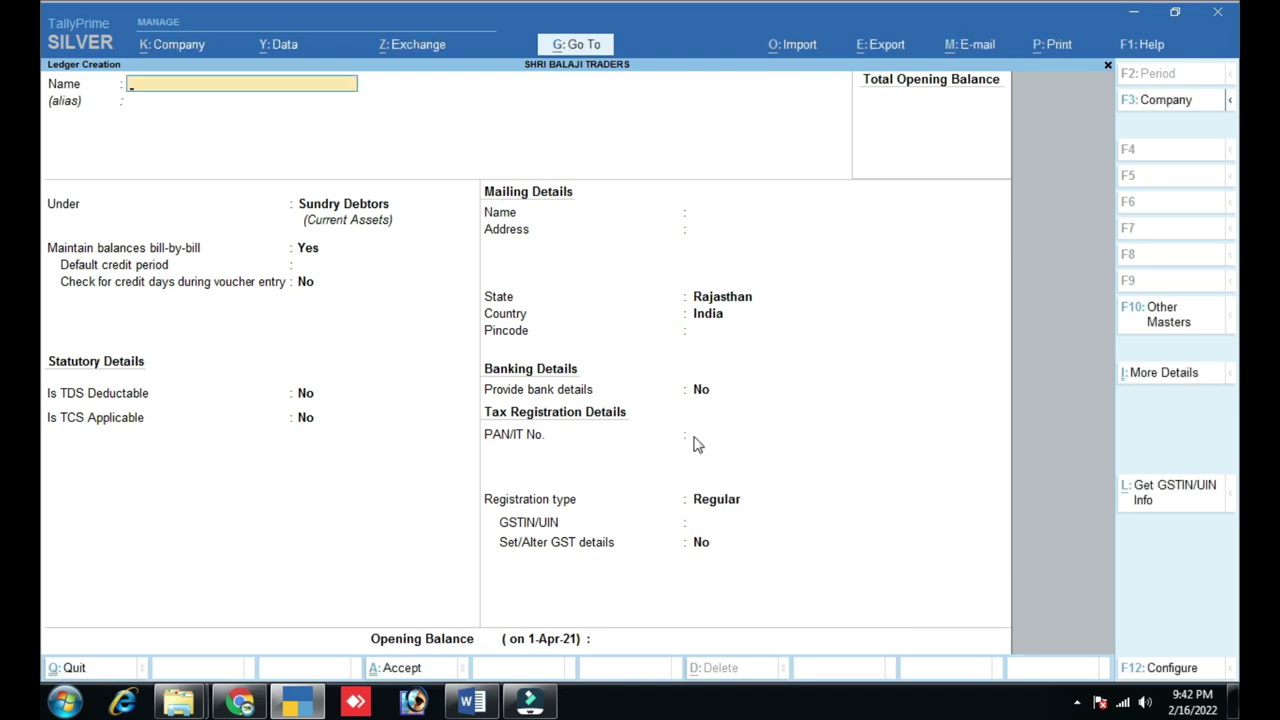
- Close Ledger Creation, open and quit Stock Item Creation, and return to the Gateway of Tally
key(Escape)
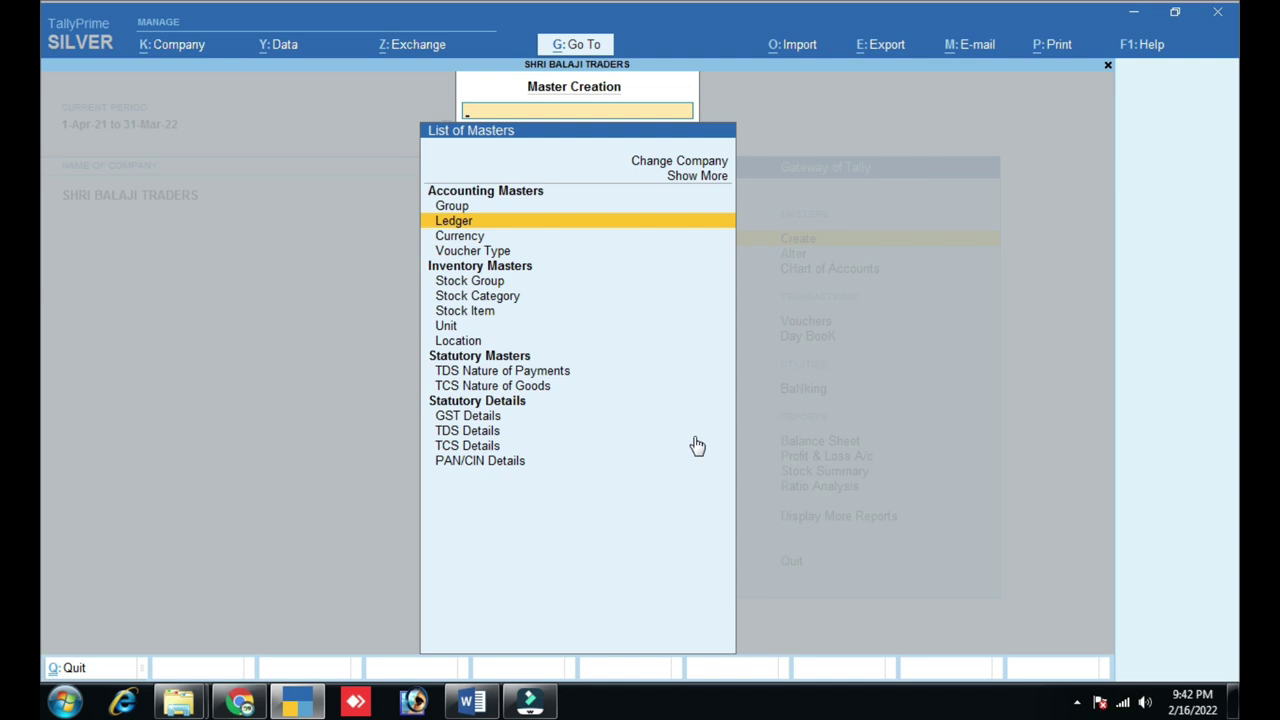
key(Down)
key(Down)
key(Down)
key(Down)
key(Down)
key(Return)
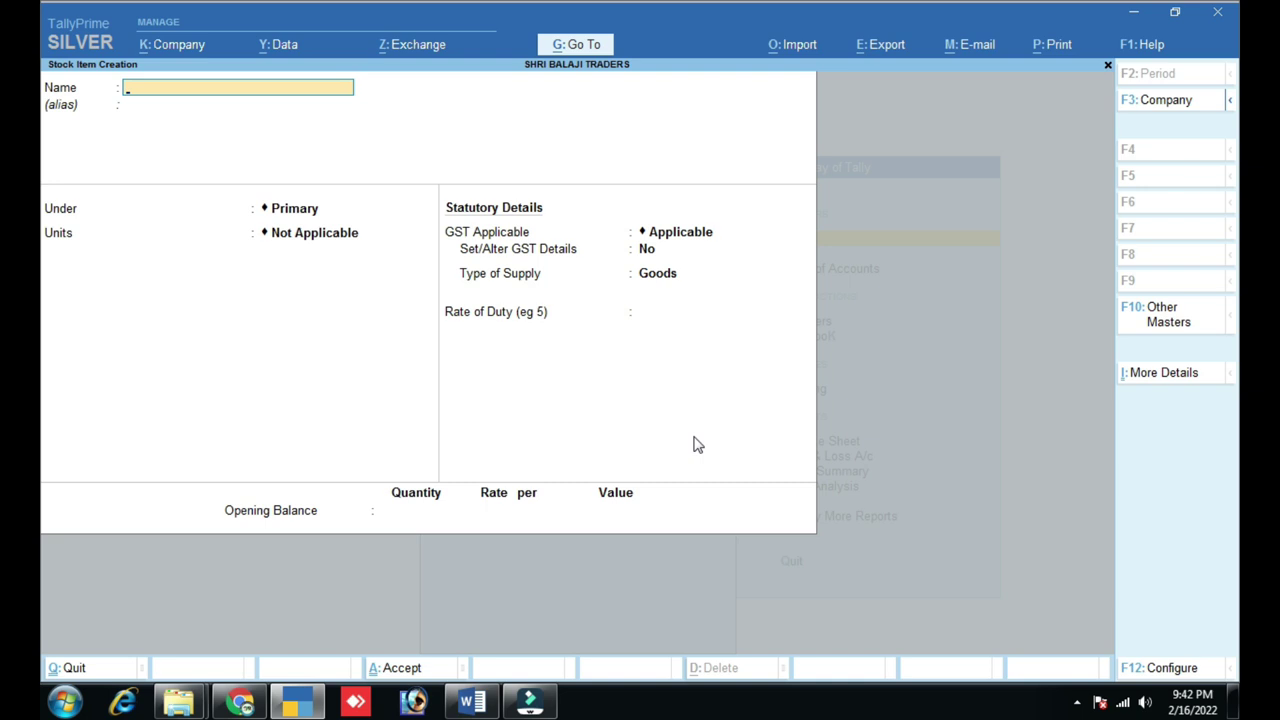
key(Escape)
key(y)
key(Escape)
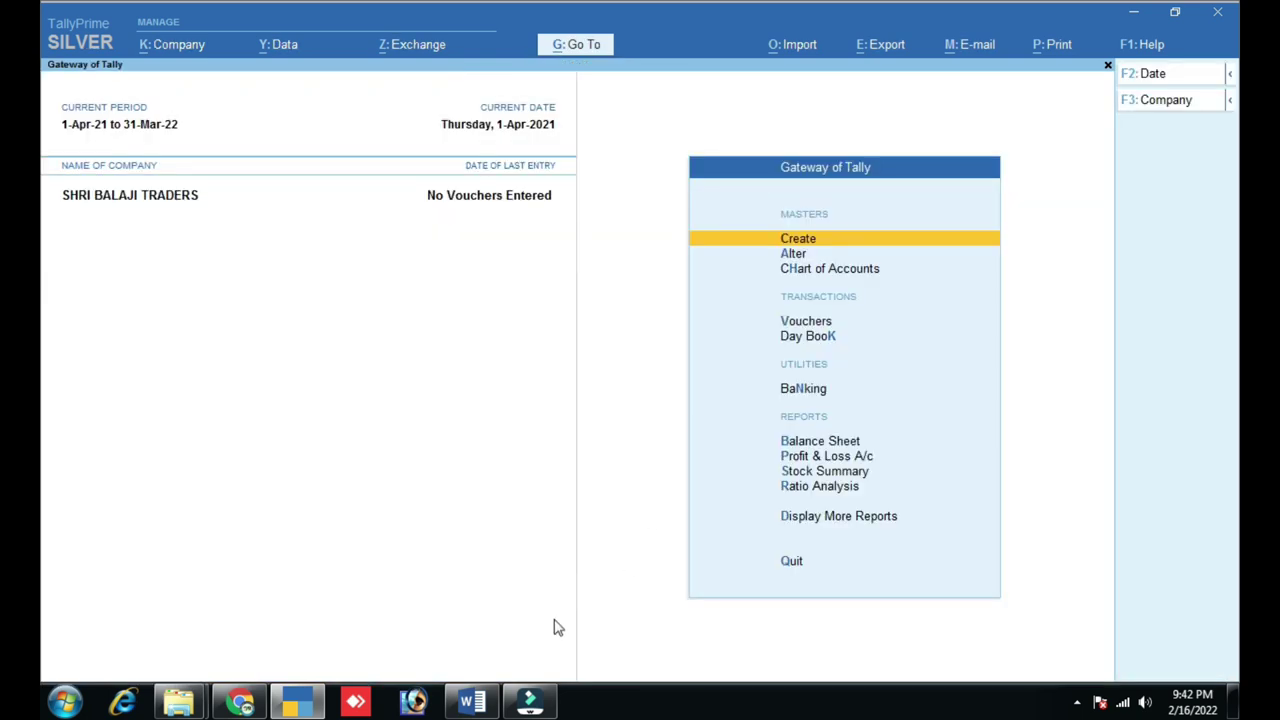
- In the Word checklist, mark Ledger Creation done and select Voucher Entry as next, then return to TallyPrime
click(466, 703)
triple_click(414, 418)
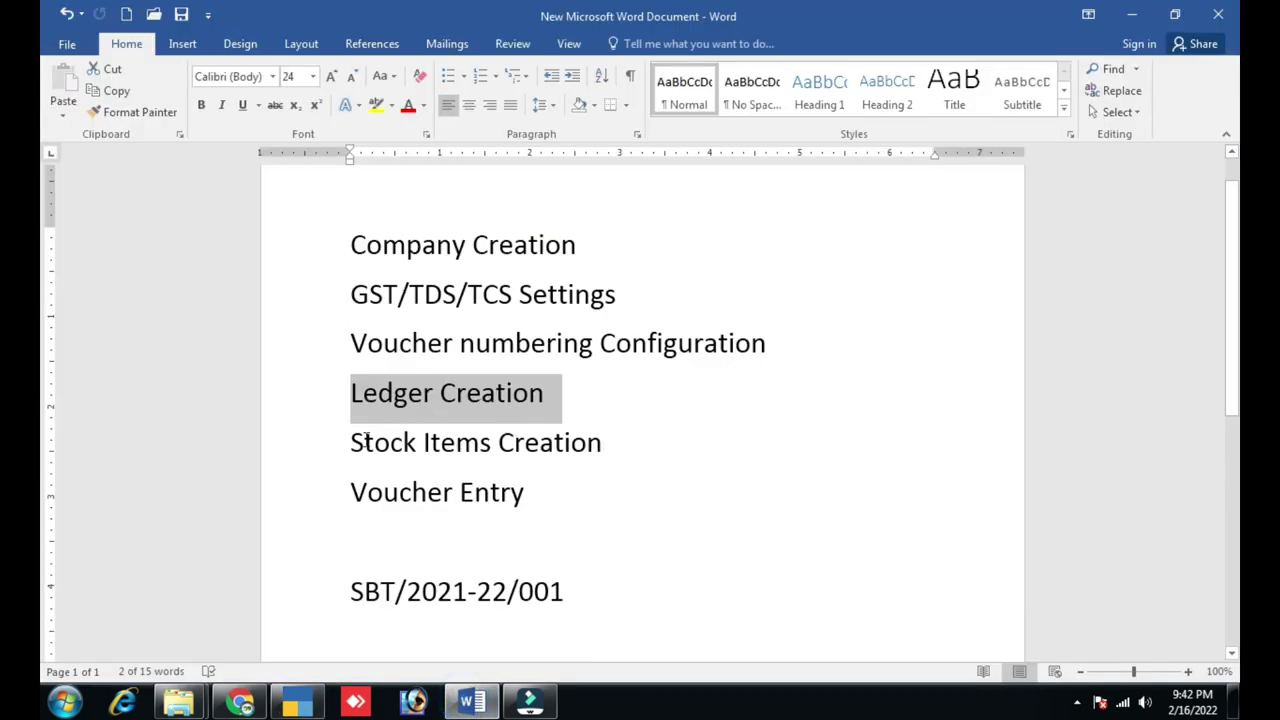
drag(352, 492, 550, 506)
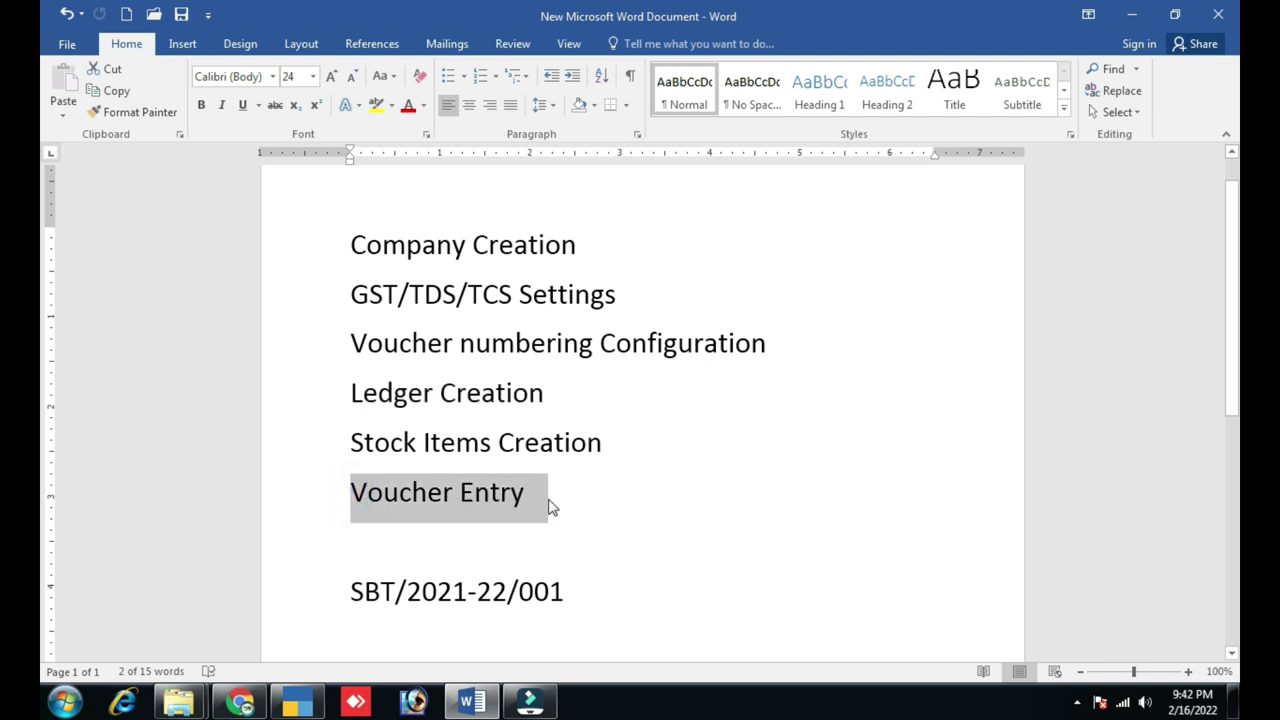
click(298, 700)
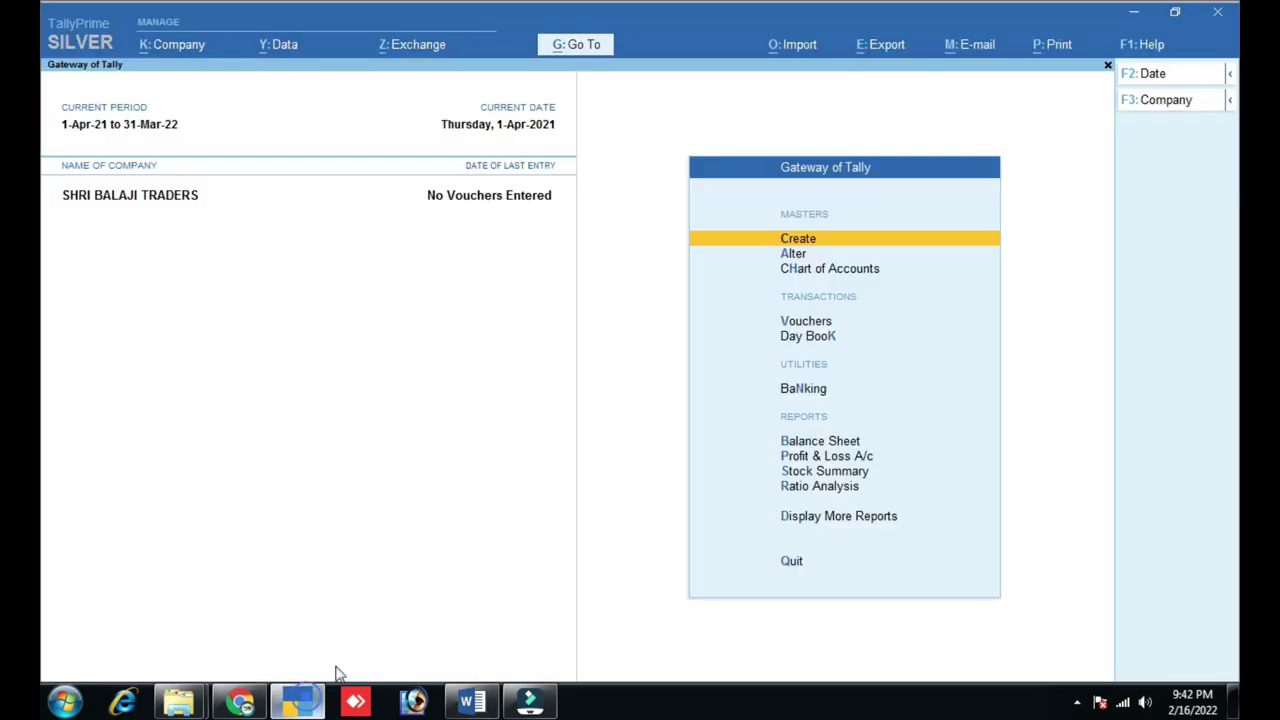
key(Down)
key(Down)
key(Down)
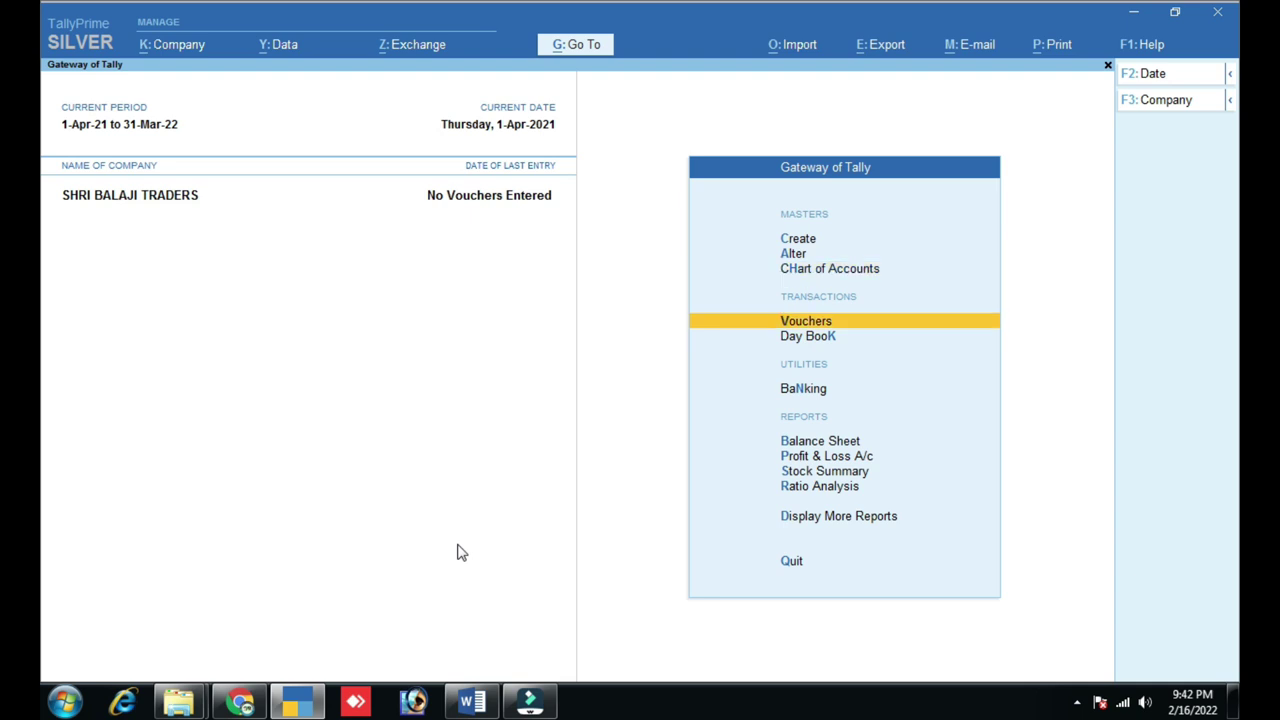
key(Return)
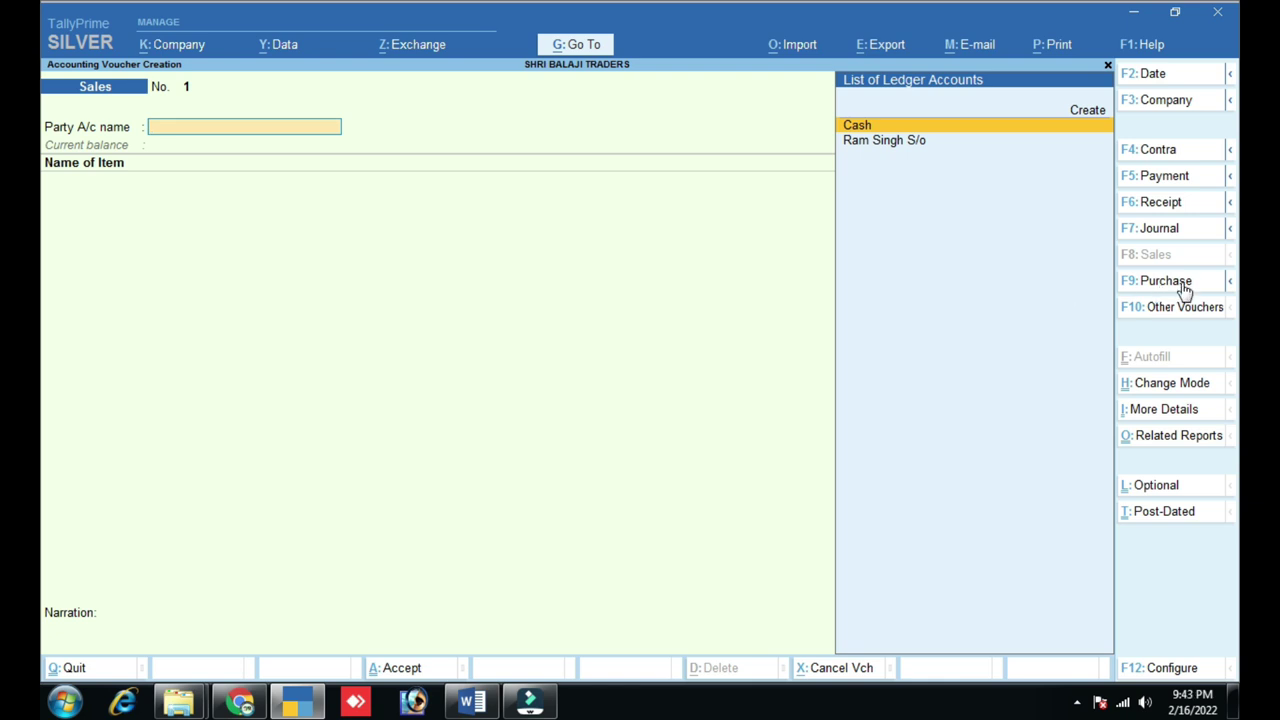
click(1174, 284)
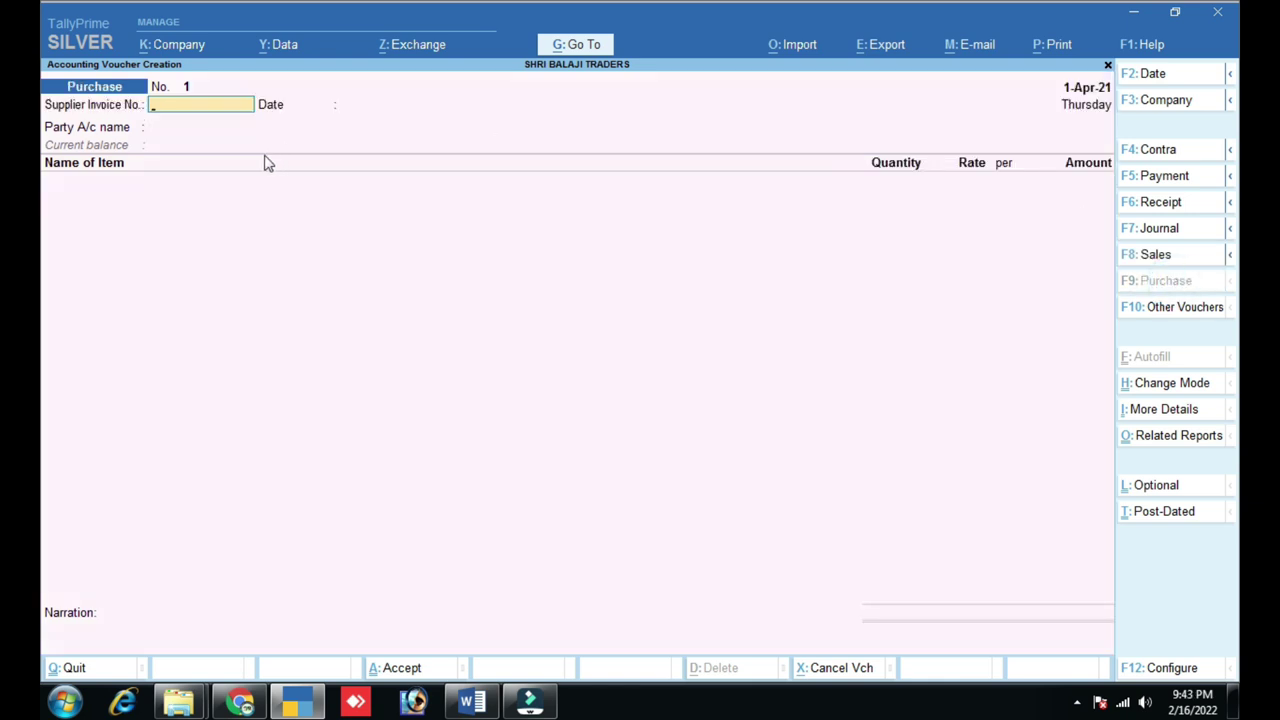
key(ctrl)
click(1167, 254)
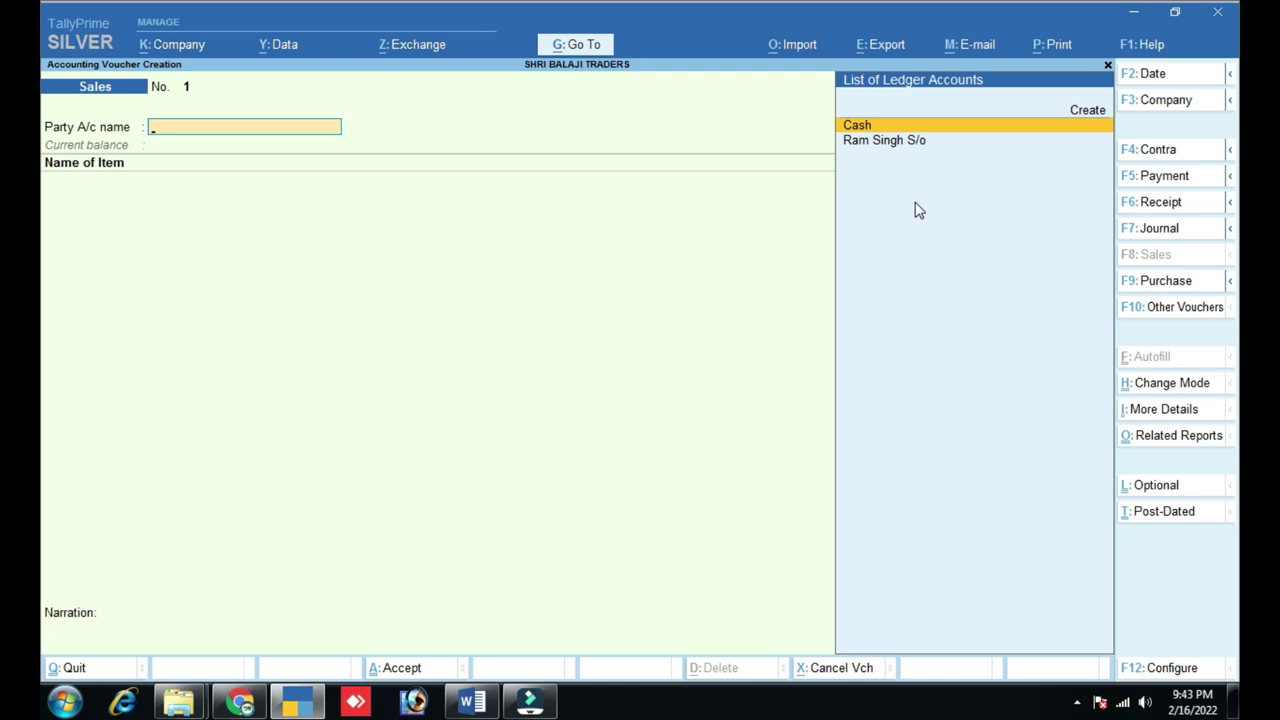
click(1164, 281)
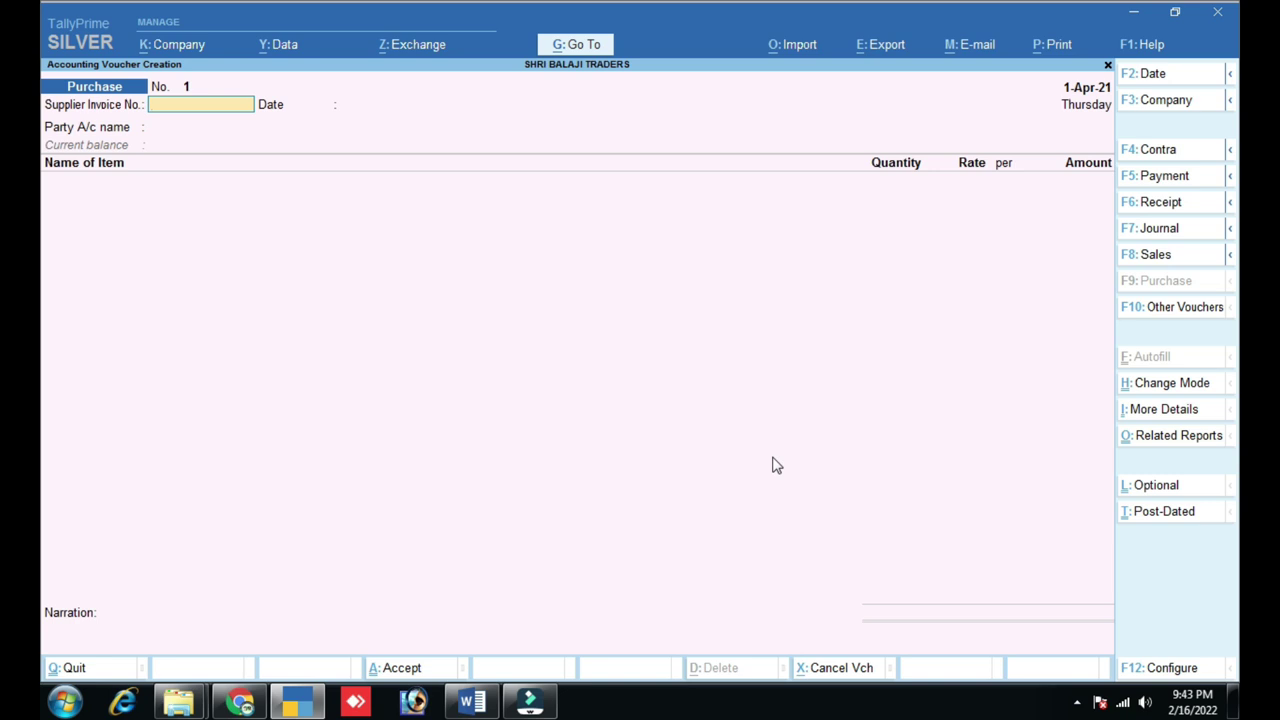
key(Escape)
key(y)
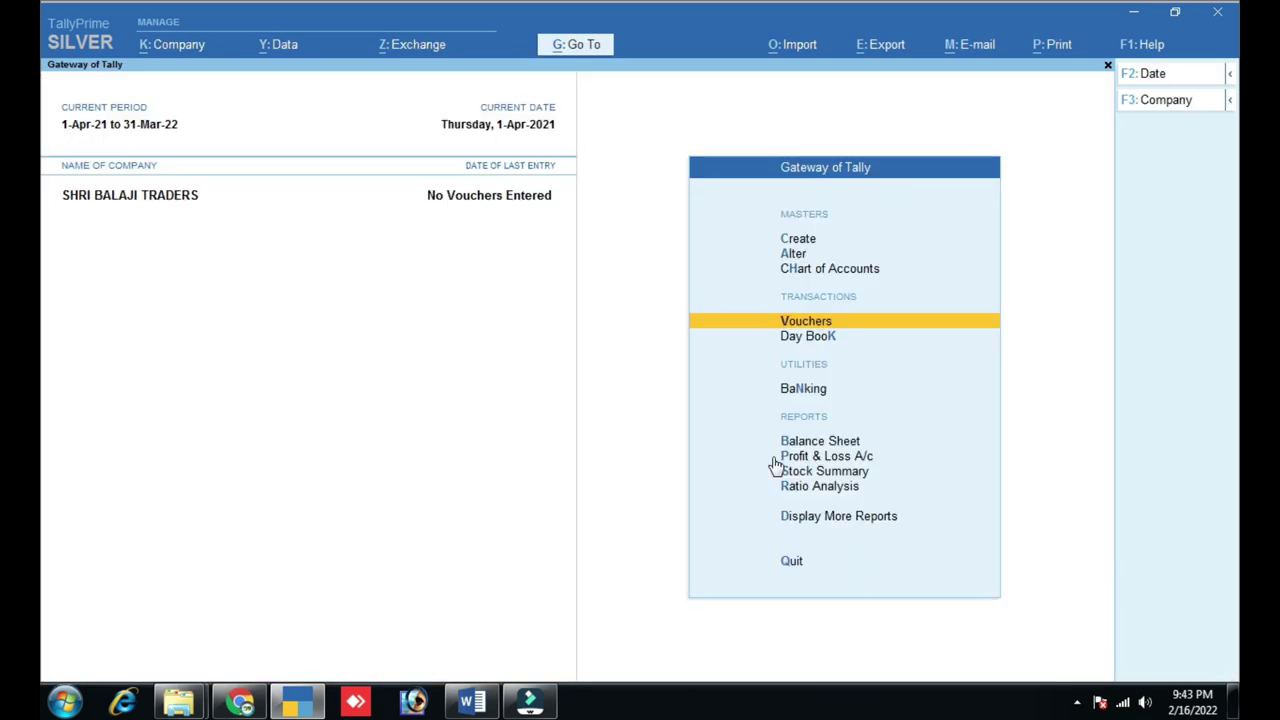